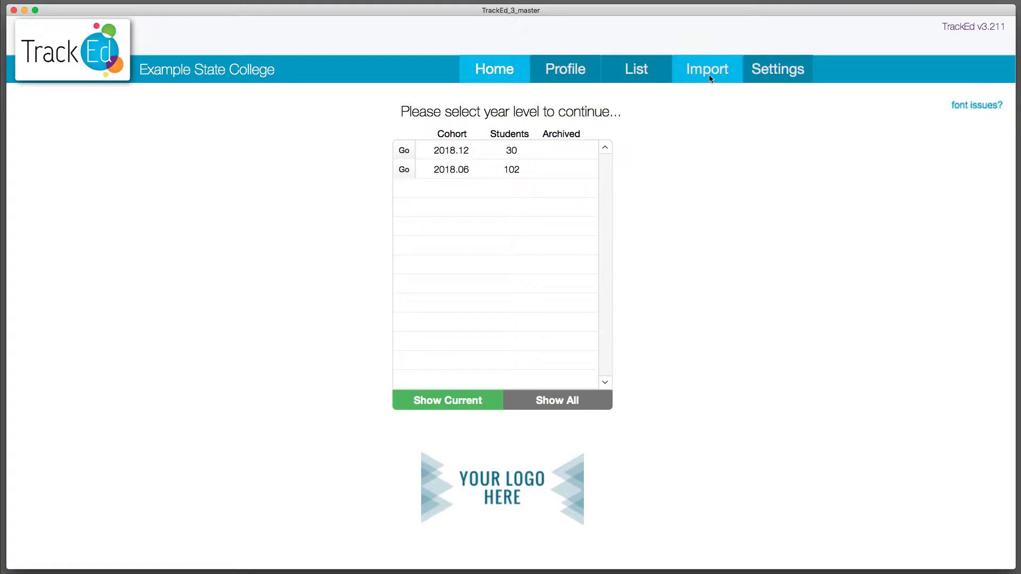
Open the Student Summary import form for the 3 - 6 module and select its file drop area.
click(707, 80)
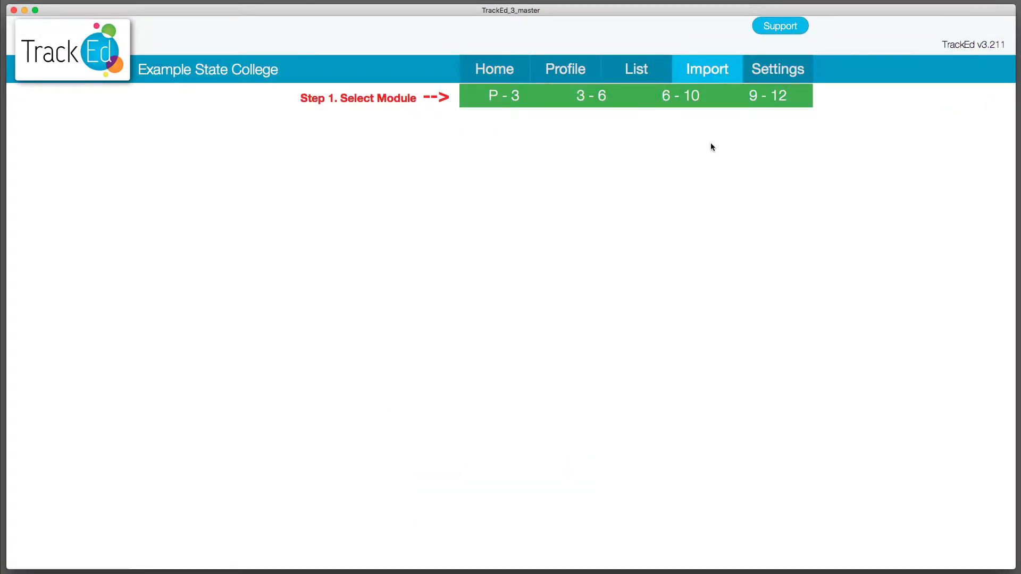
click(617, 103)
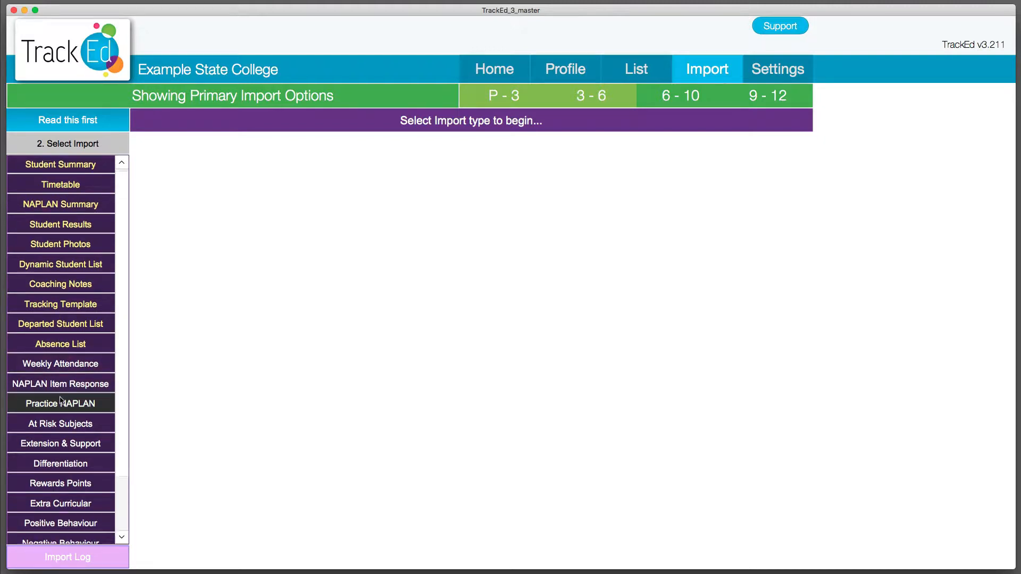
scroll(61, 398, down, 3)
scroll(61, 398, up, 3)
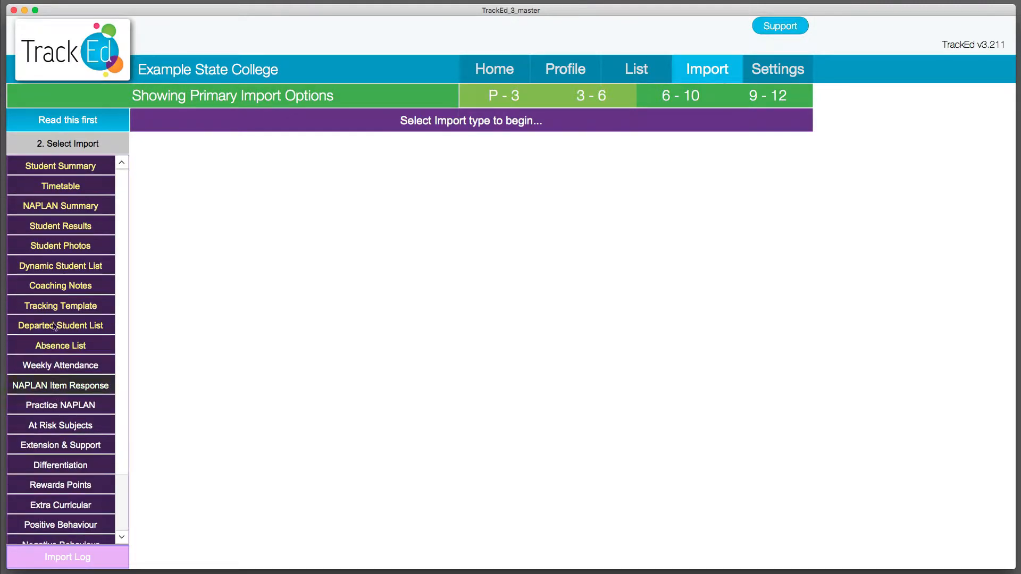
click(64, 173)
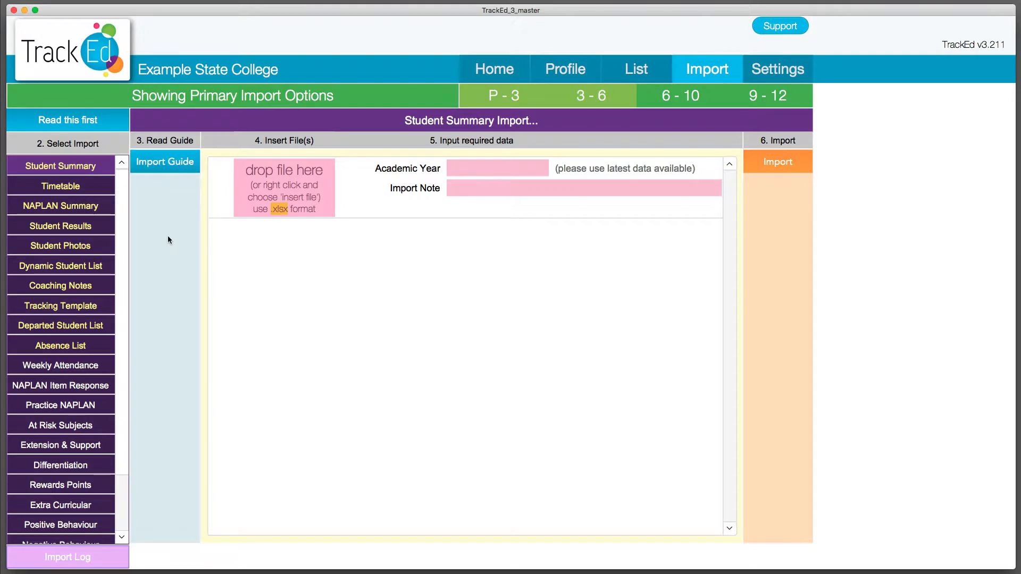
click(296, 182)
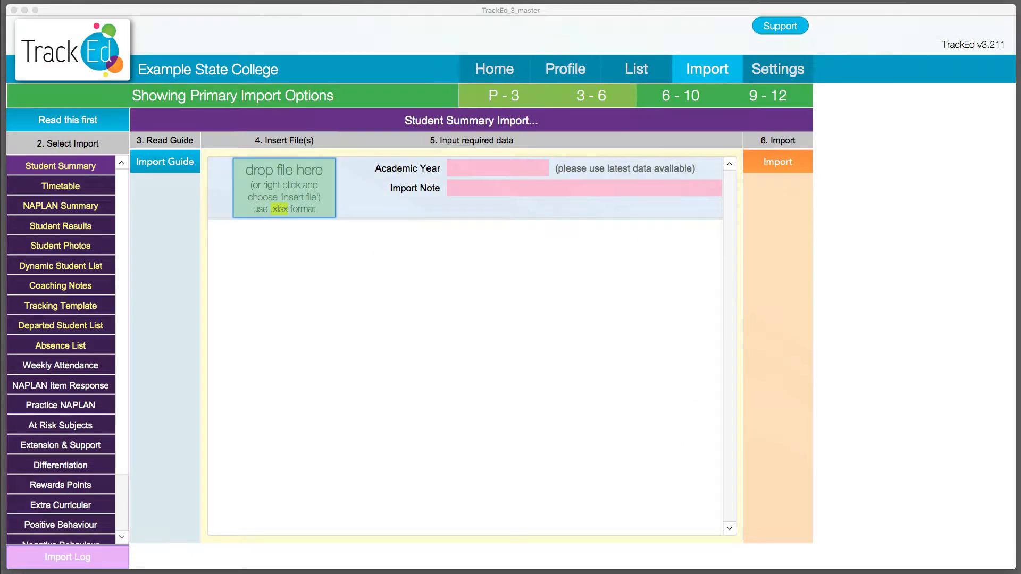
Open the 2018.06 cohort and compare the Subject Results P-3 and 3-6 layouts, returning to Subject Results P-6.
click(507, 71)
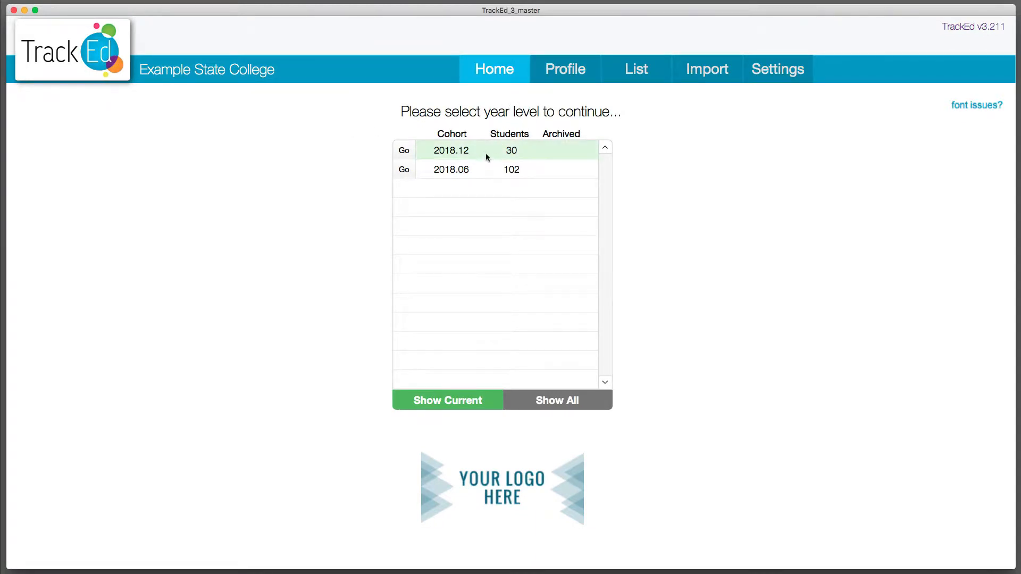
click(473, 176)
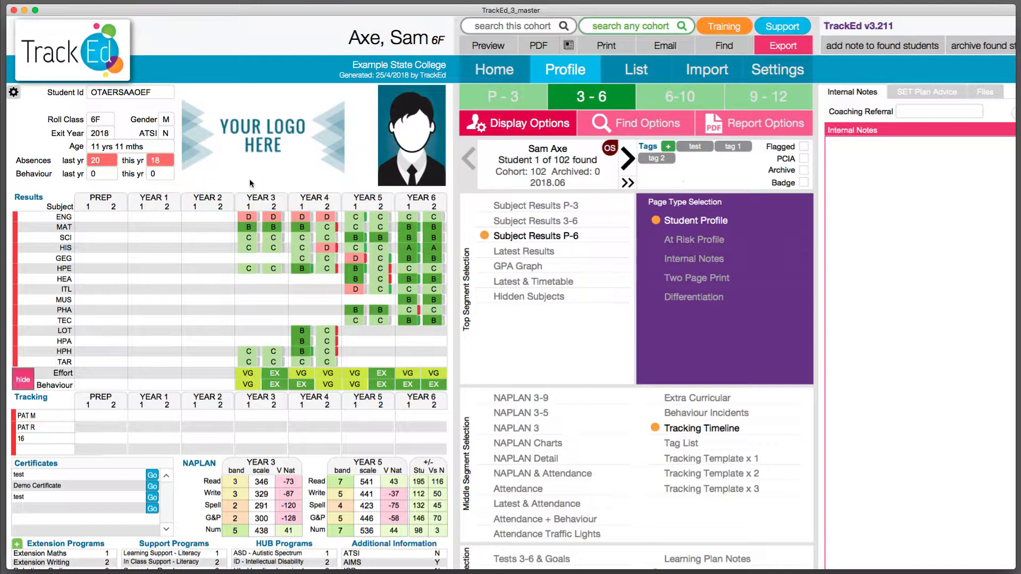
click(538, 238)
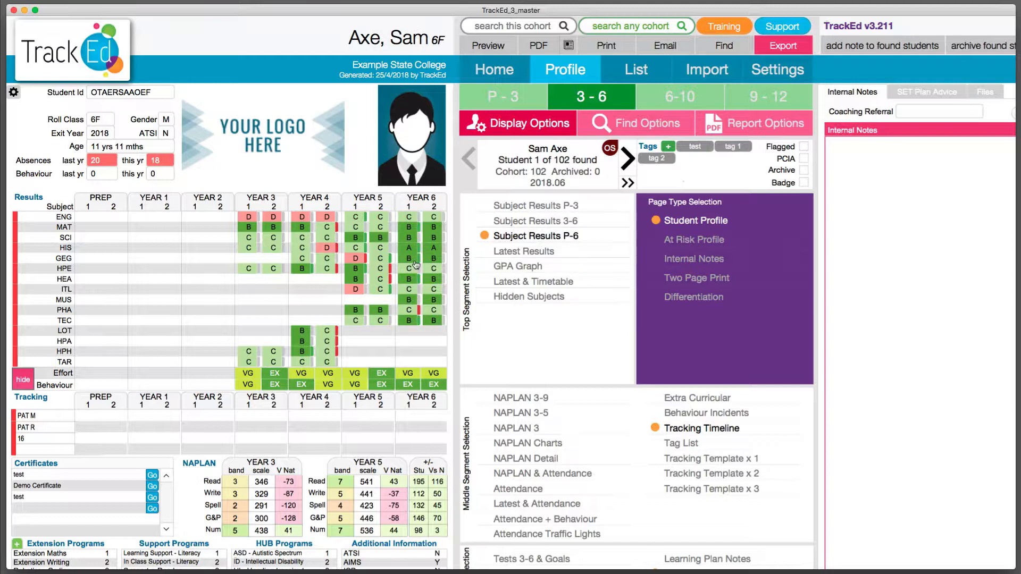
click(535, 203)
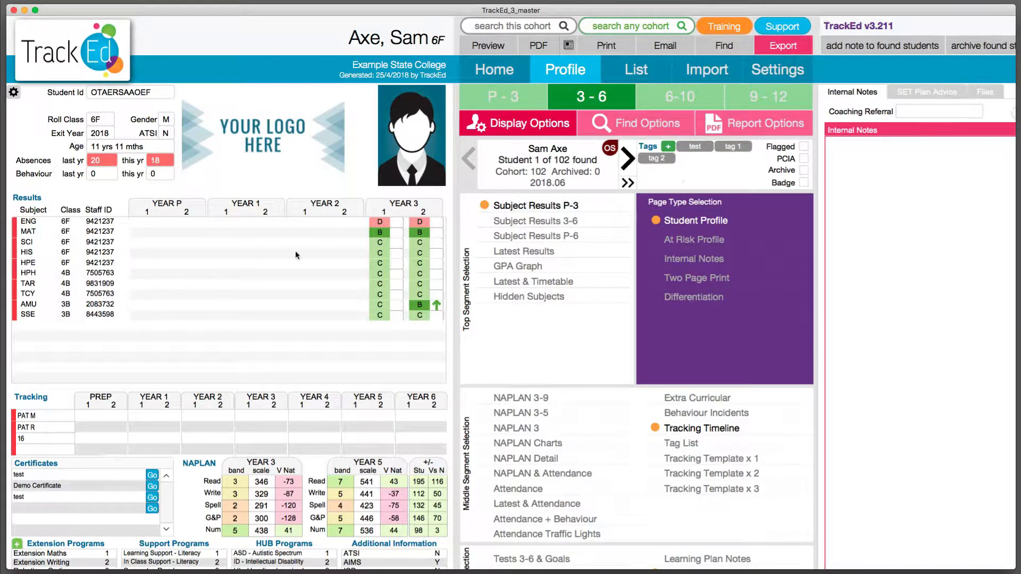
click(557, 221)
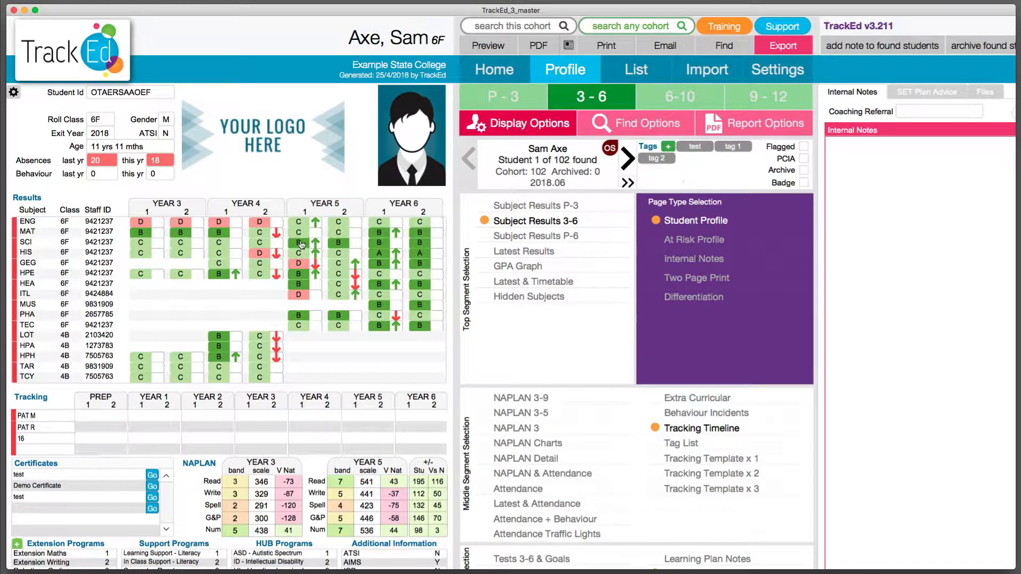
click(527, 239)
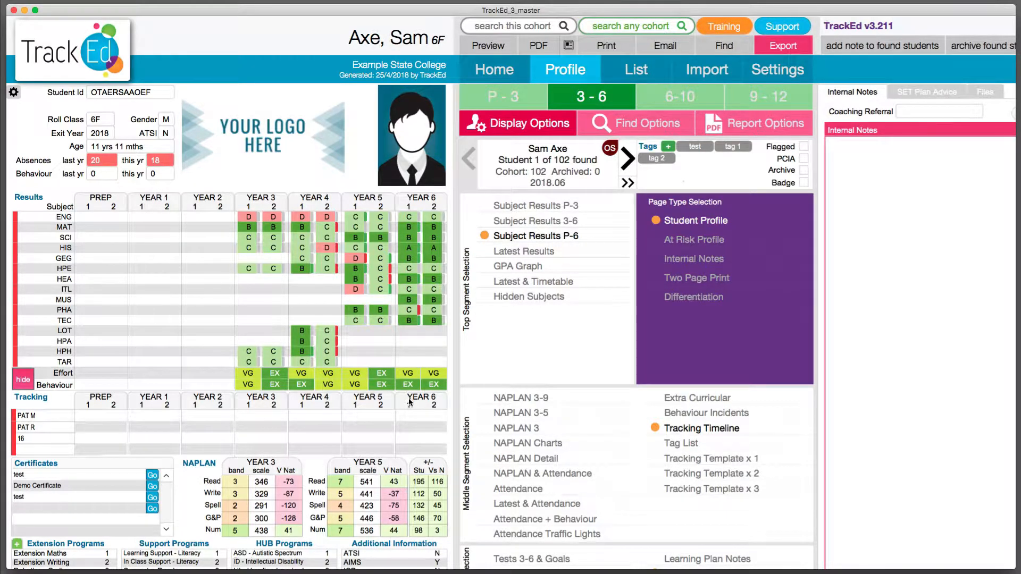
Set the third row of the student's Tracking table to Subject Points.
scroll(413, 399, down, 4)
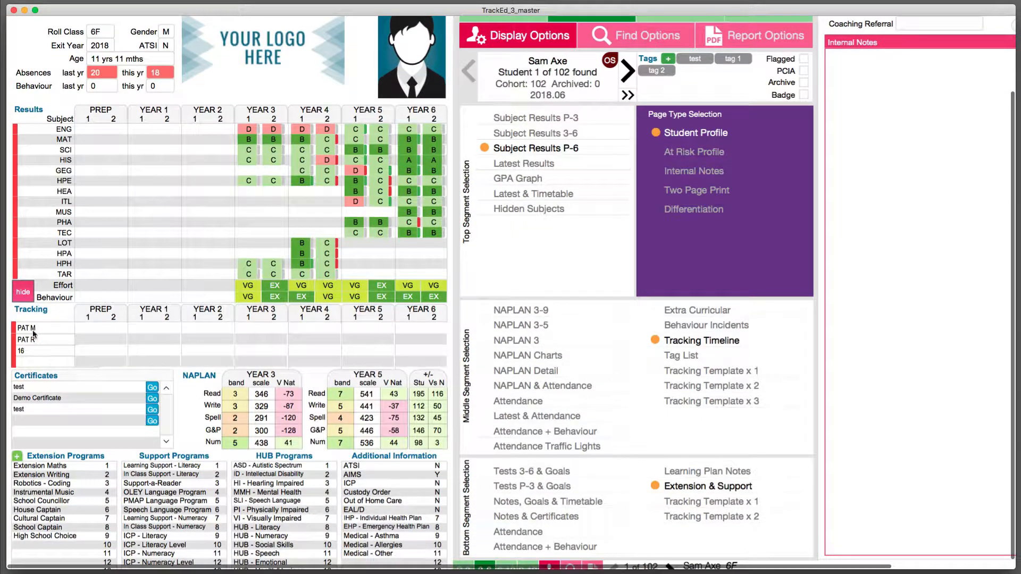
click(29, 352)
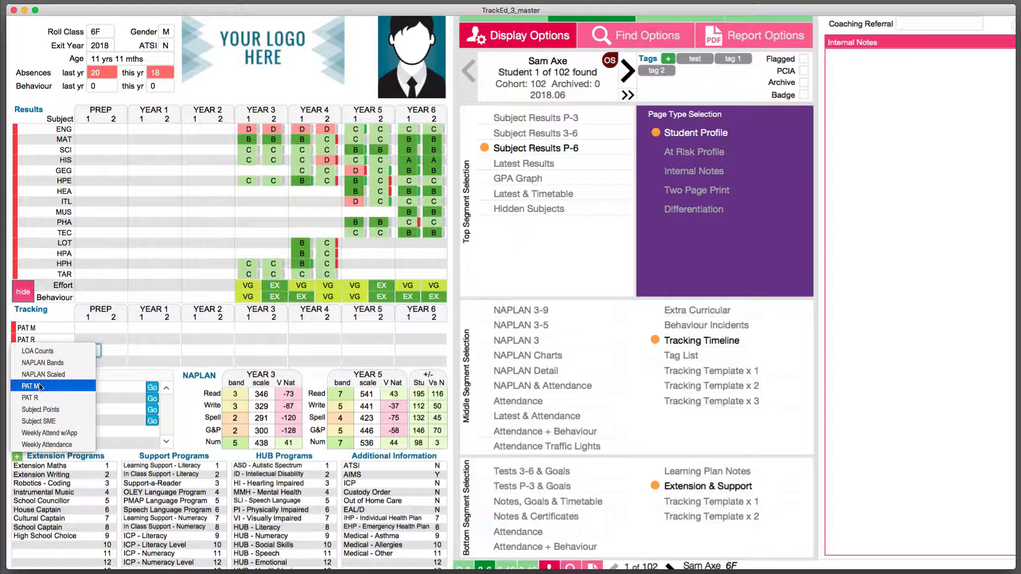
click(44, 410)
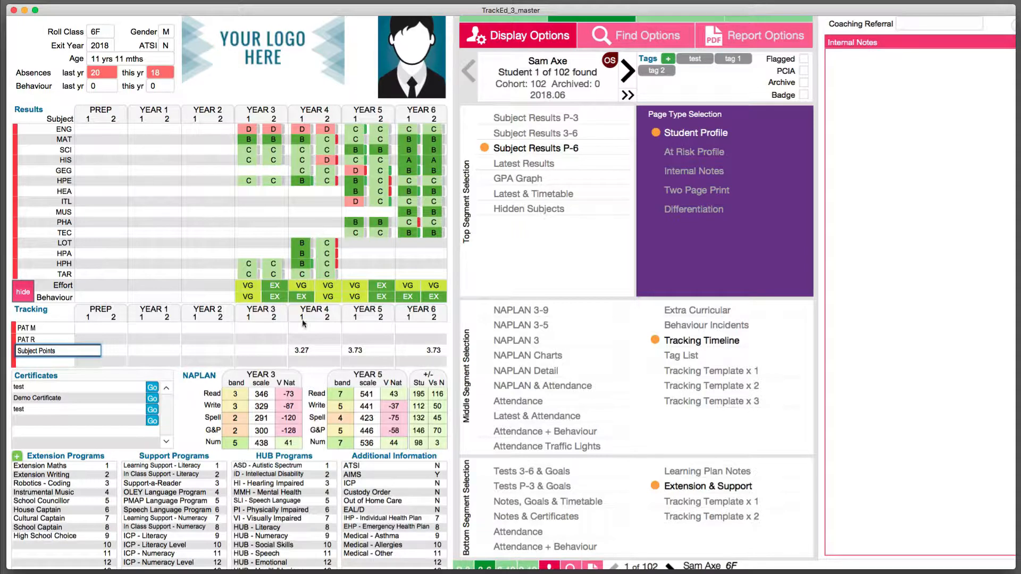
click(273, 367)
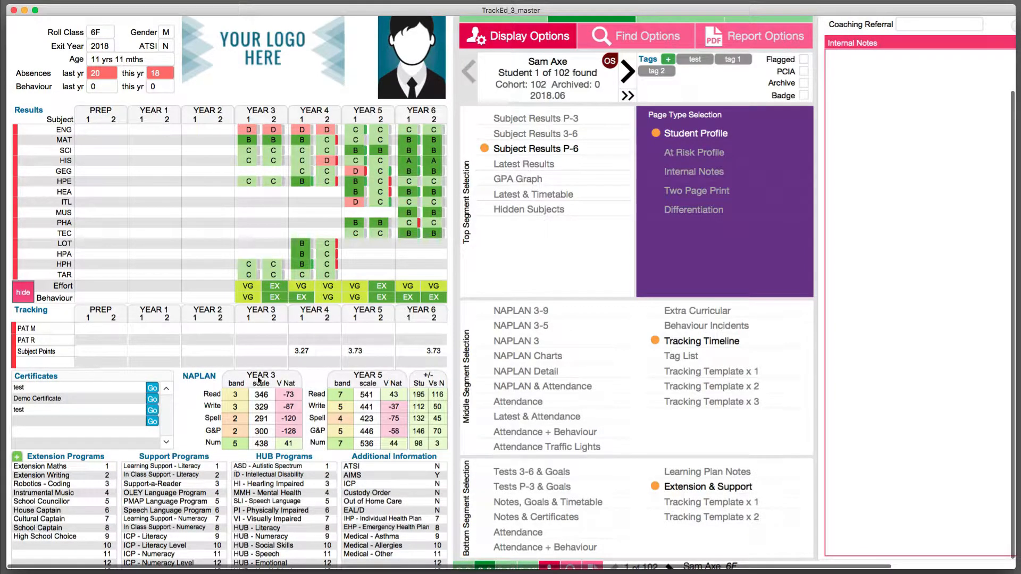
Examine the student's NAPLAN results, viewing NAPLAN 3-9, NAPLAN 3-5, NAPLAN 3 and NAPLAN Charts in the middle segment.
scroll(271, 375, down, 1)
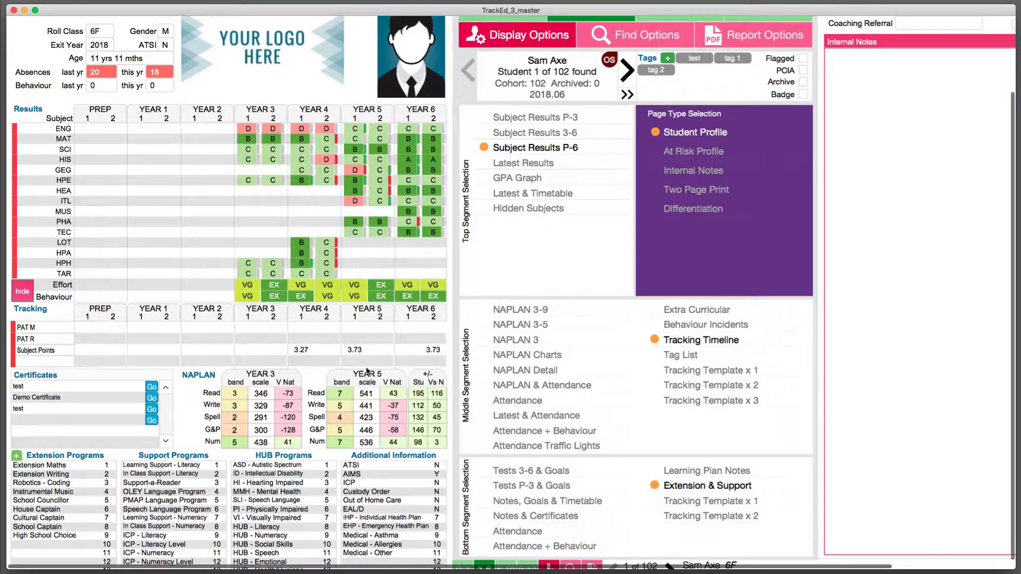
scroll(367, 375, up, 1)
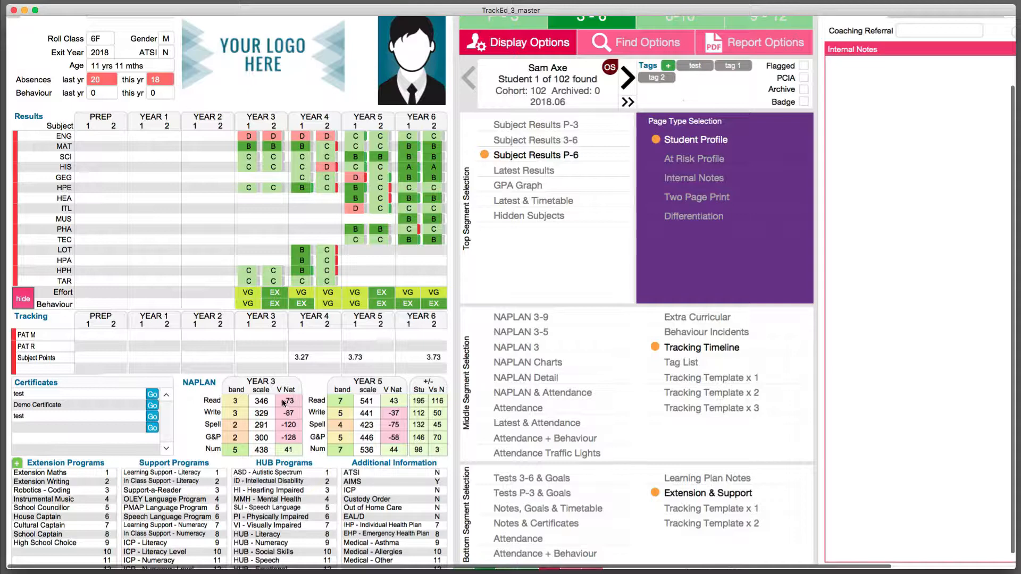
scroll(395, 375, down, 1)
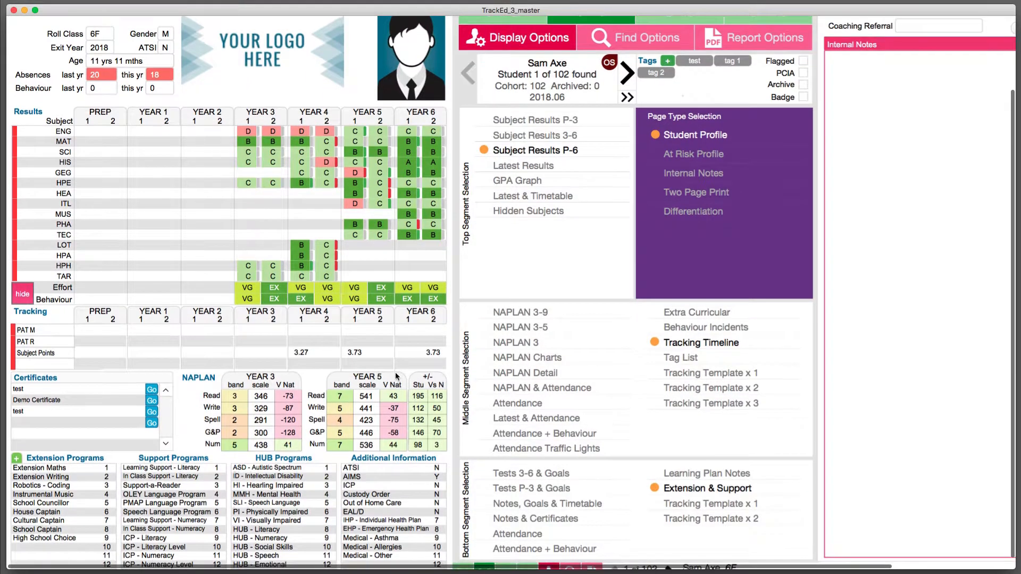
click(544, 312)
scroll(544, 316, up, 1)
click(531, 334)
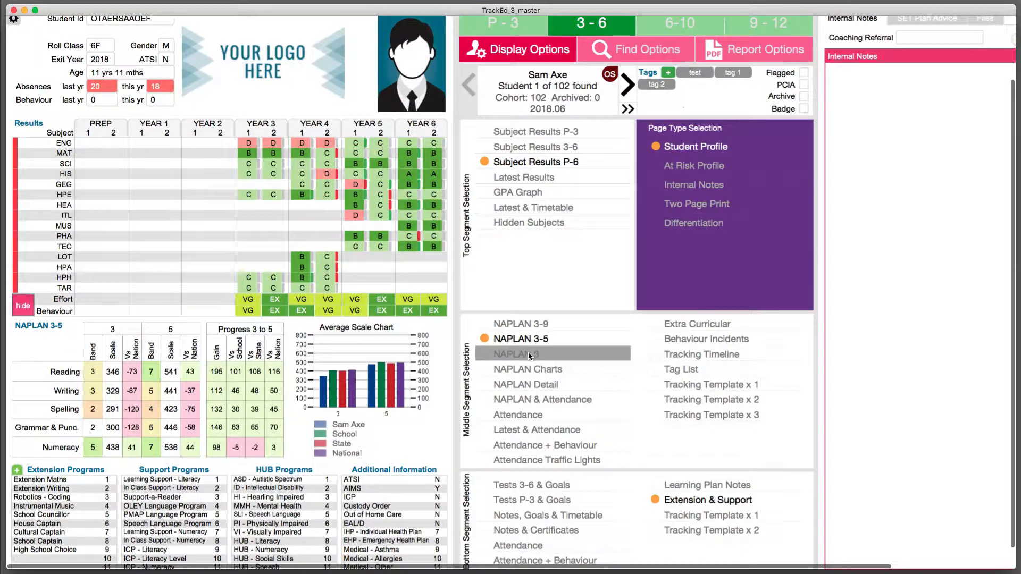
click(528, 354)
click(525, 367)
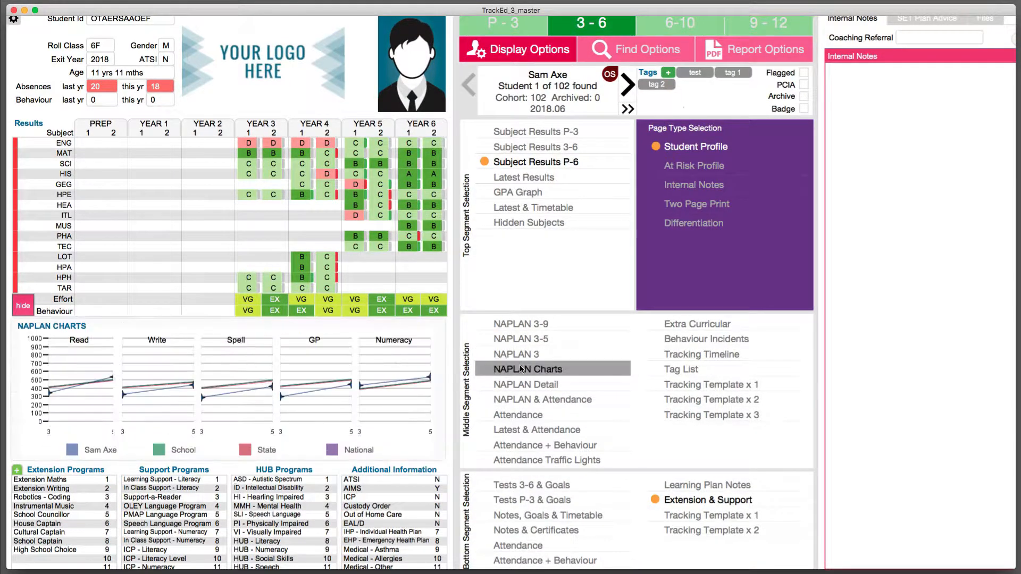
View NAPLAN & Attendance and Attendance + Behaviour in the middle segment, then set the segment to NAPLAN 3.
click(532, 399)
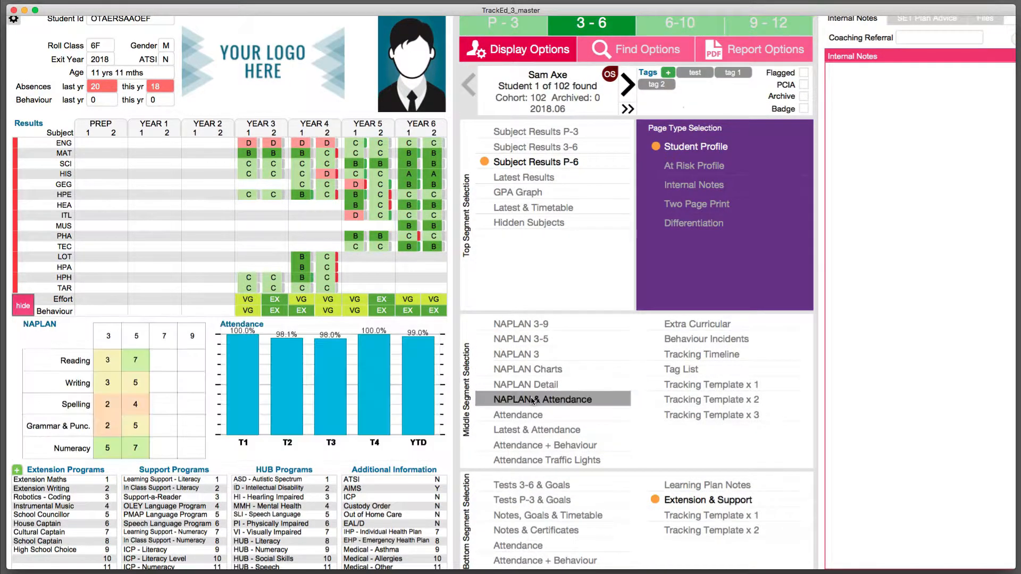
click(551, 440)
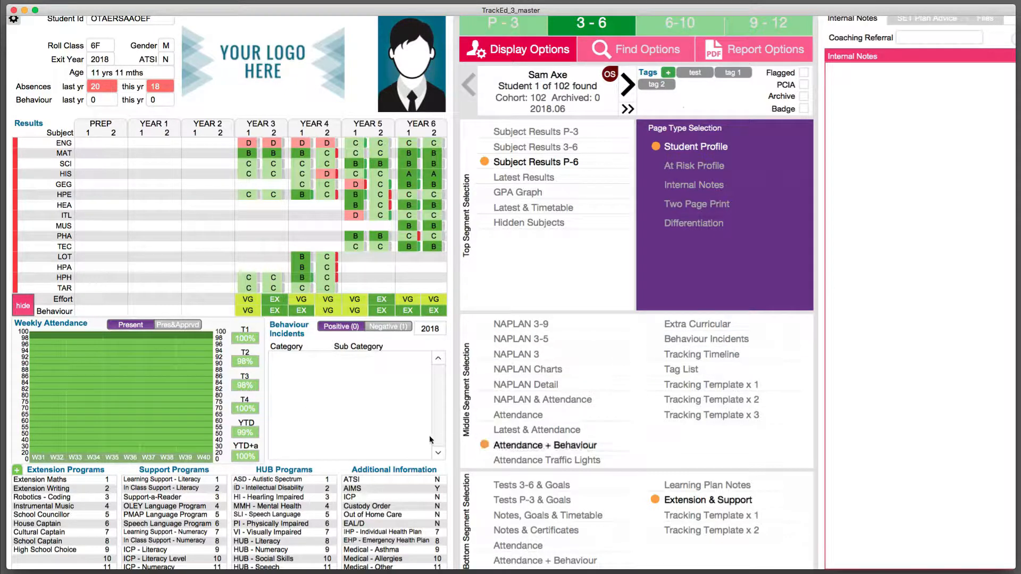
click(527, 356)
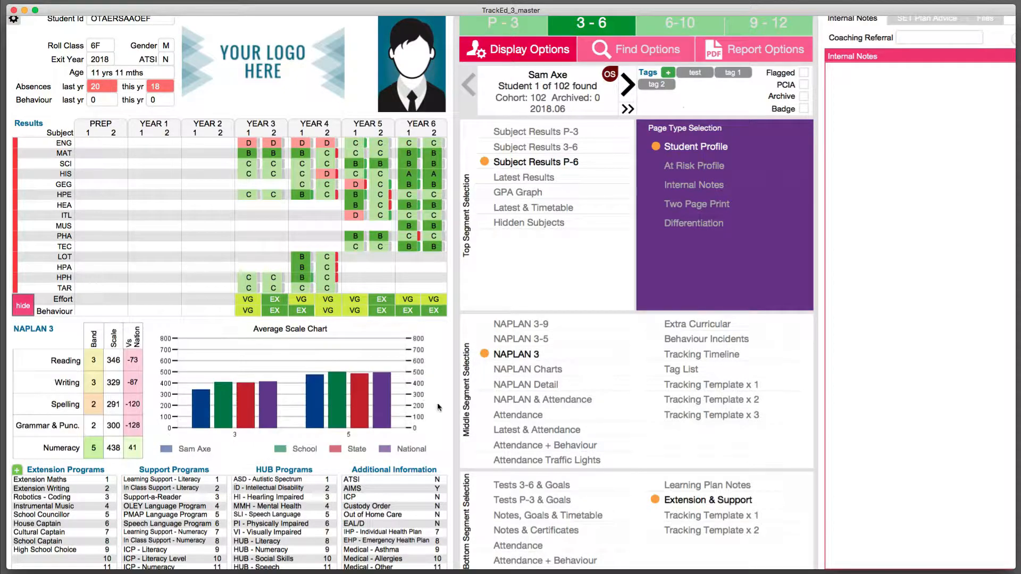
Preview both Tests & Goals layouts, Attendance and Attendance + Behaviour in the bottom segment, and set it to Learning Plan Notes.
scroll(468, 430, down, 2)
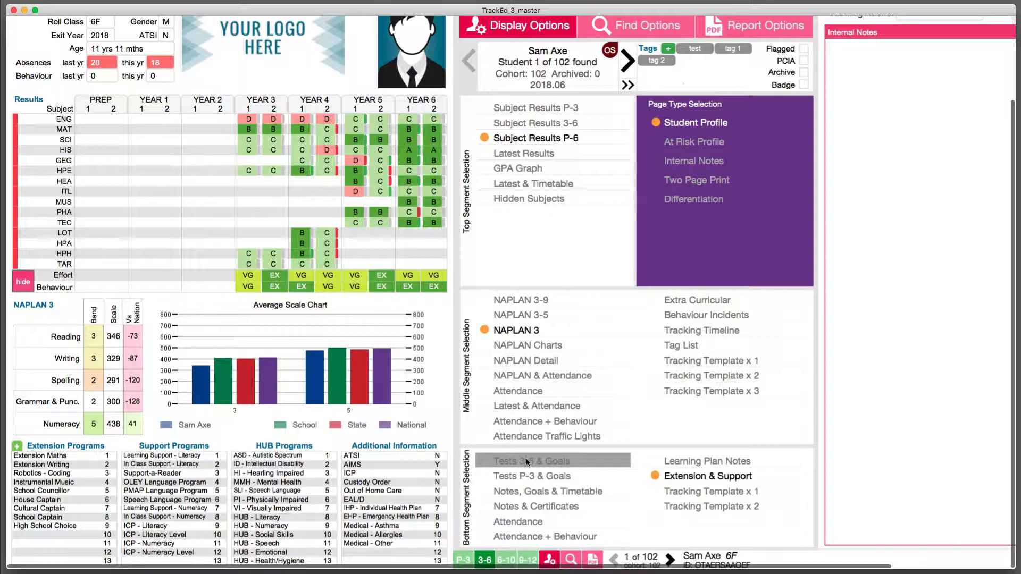
click(546, 461)
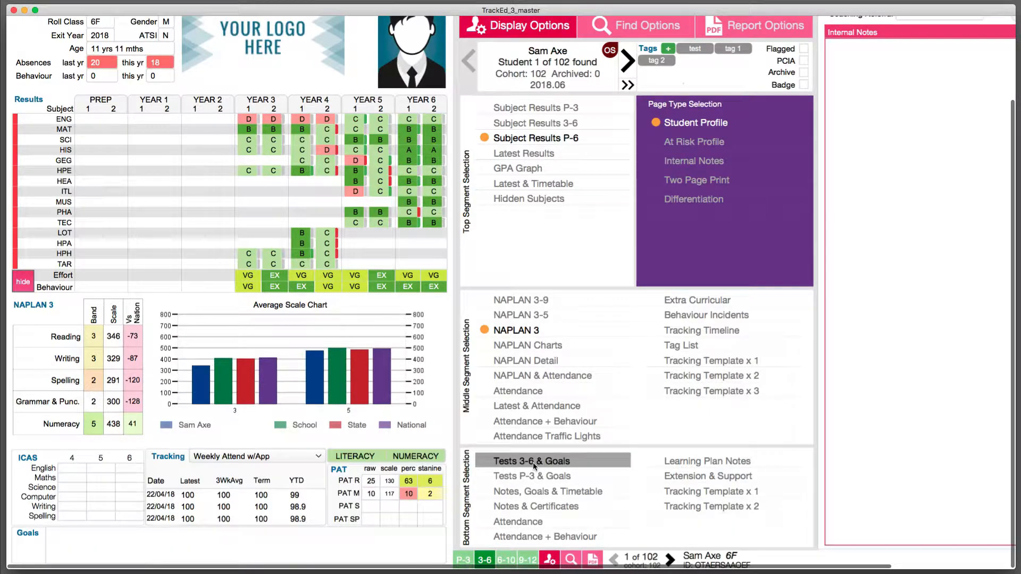
click(541, 476)
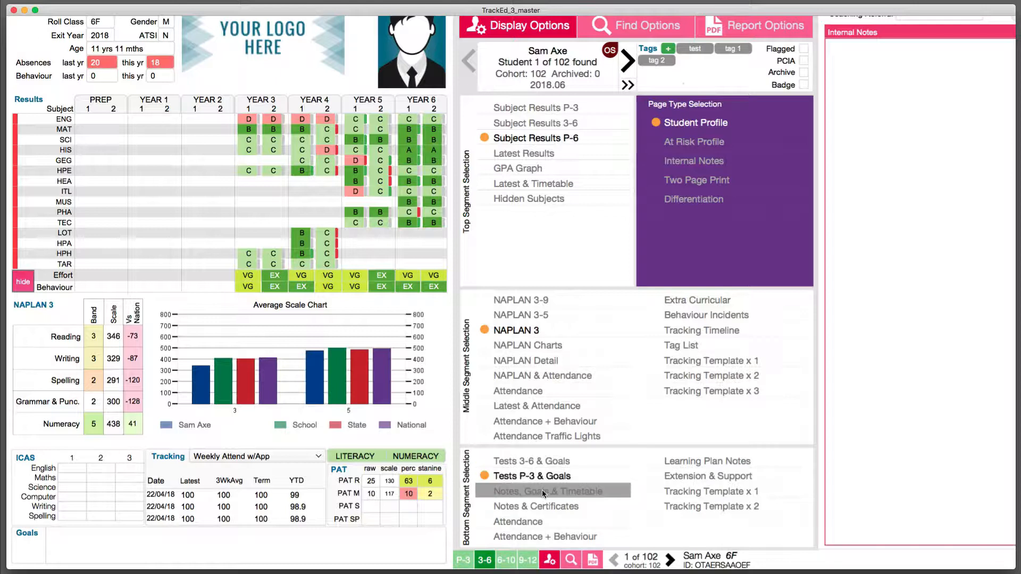
click(531, 520)
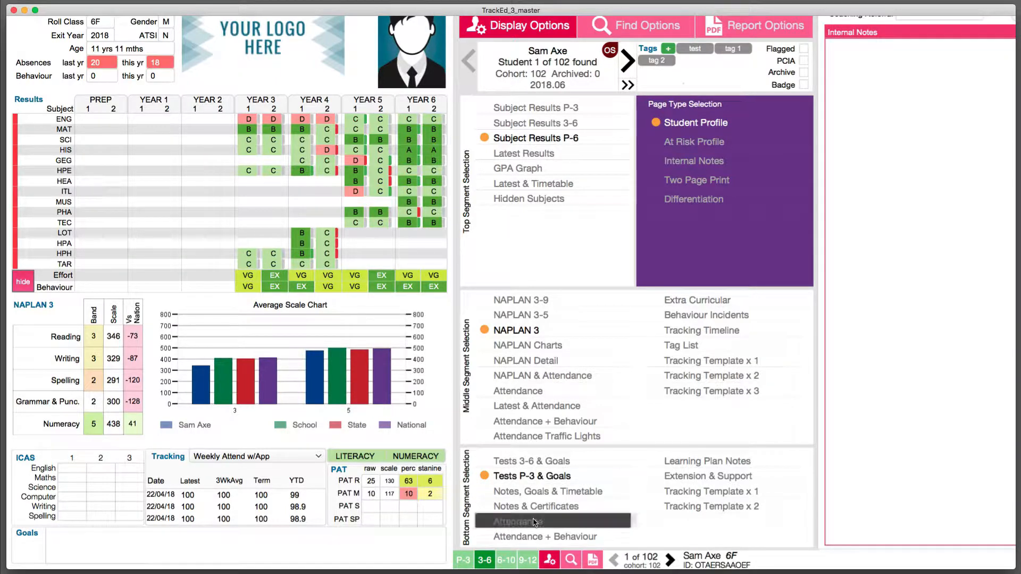
click(527, 536)
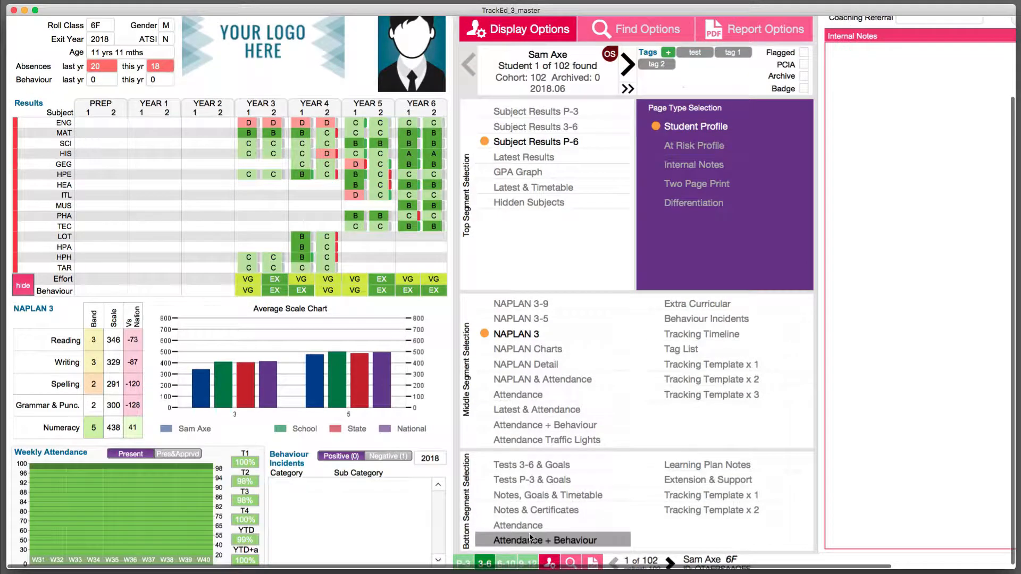
click(723, 467)
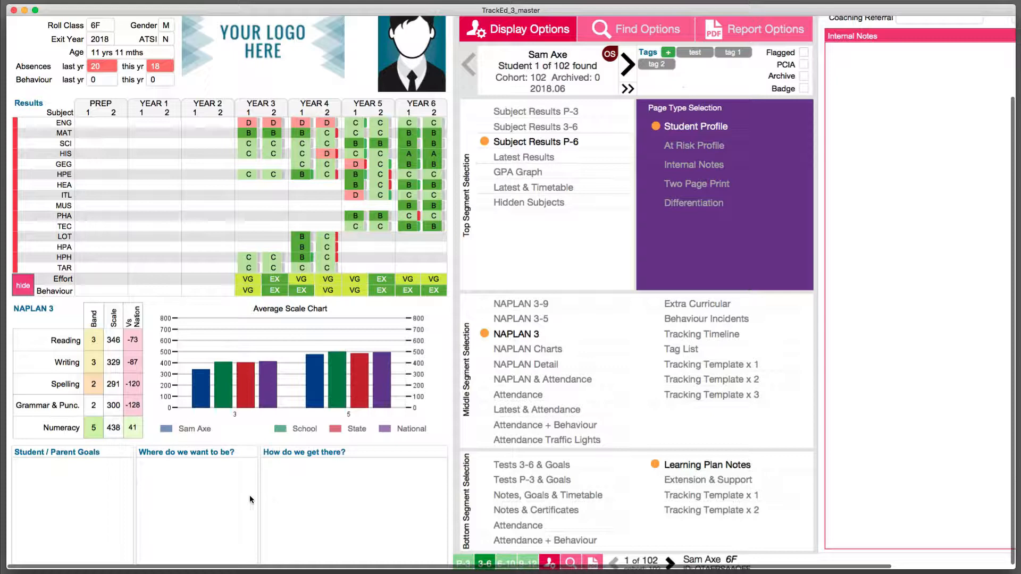
Set the profile PDF to the found set of students, check the one file per student options, and choose All together.
scroll(389, 445, up, 5)
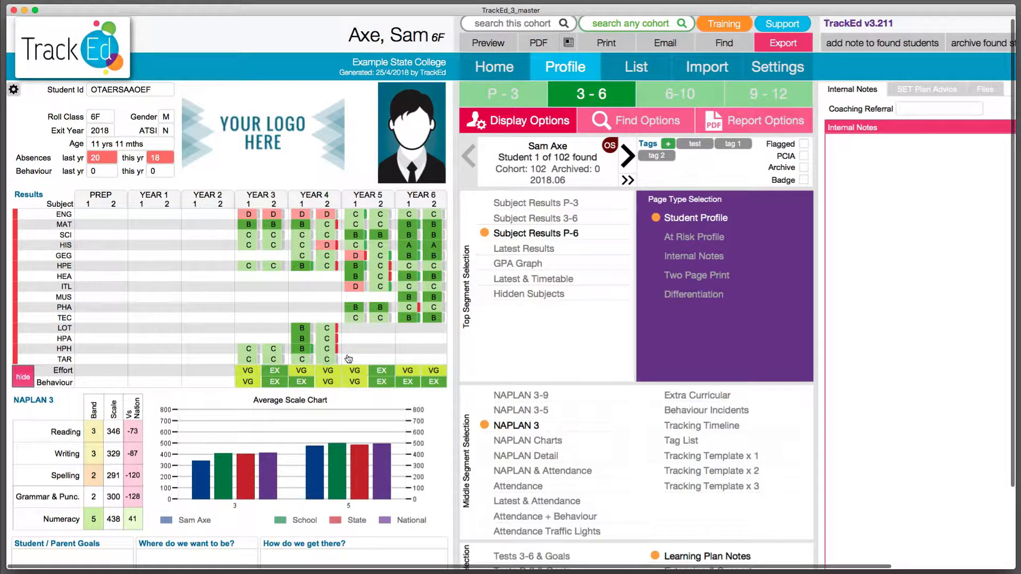
click(548, 44)
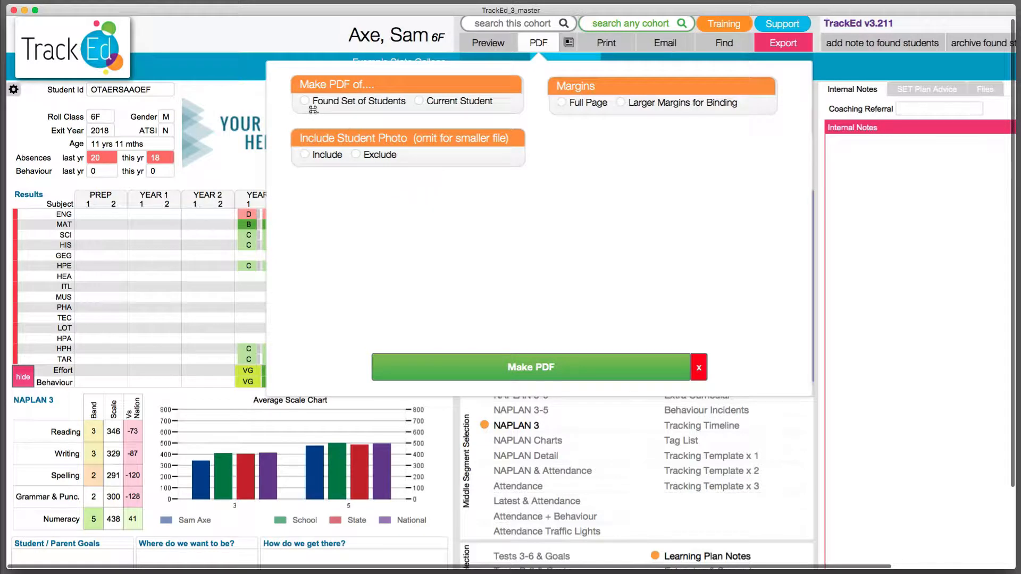
click(313, 102)
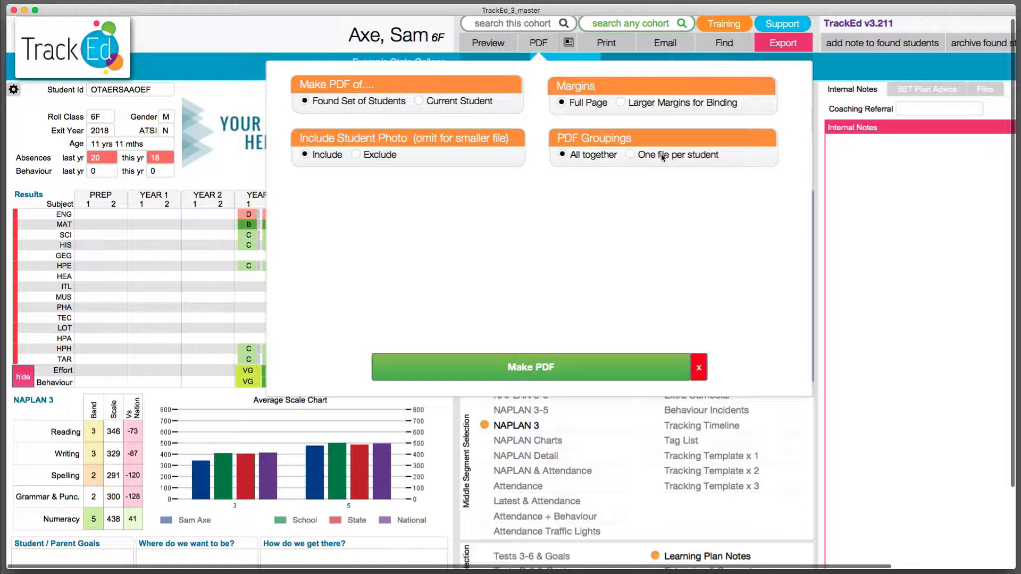
click(633, 156)
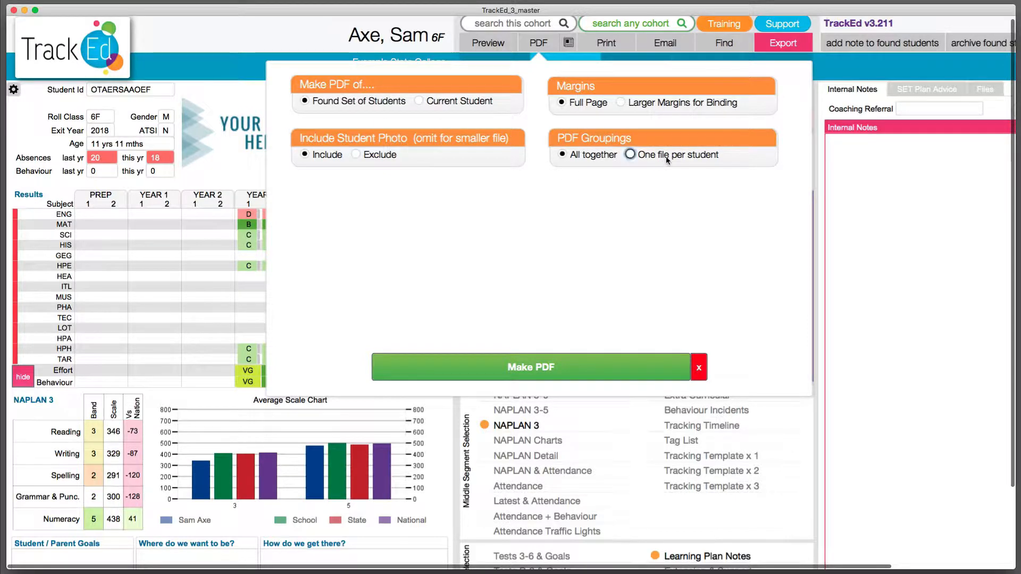
click(582, 154)
click(673, 373)
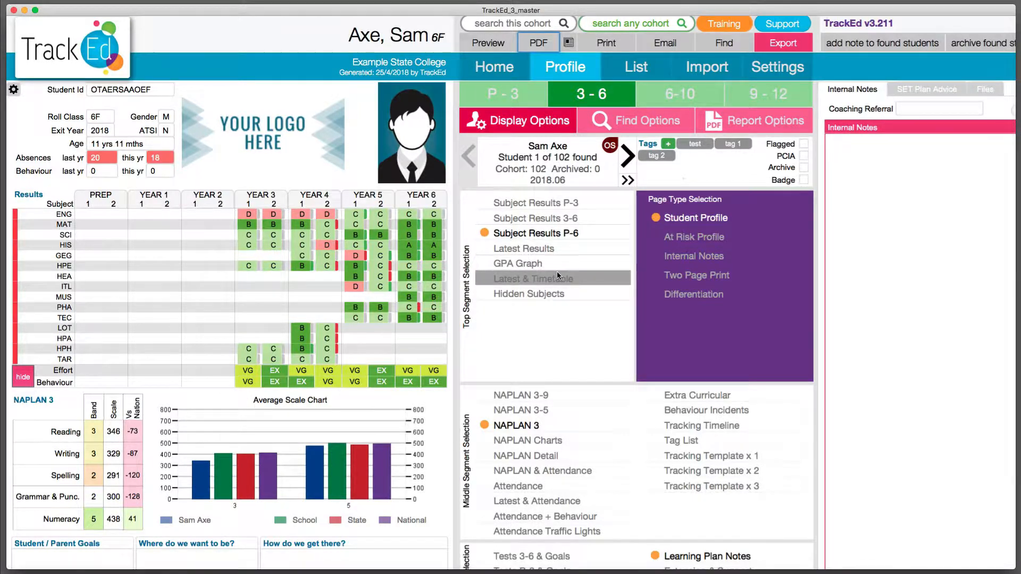
Find the students in roll class 6A of cohort 2018.06 using the Roll Class search.
click(617, 130)
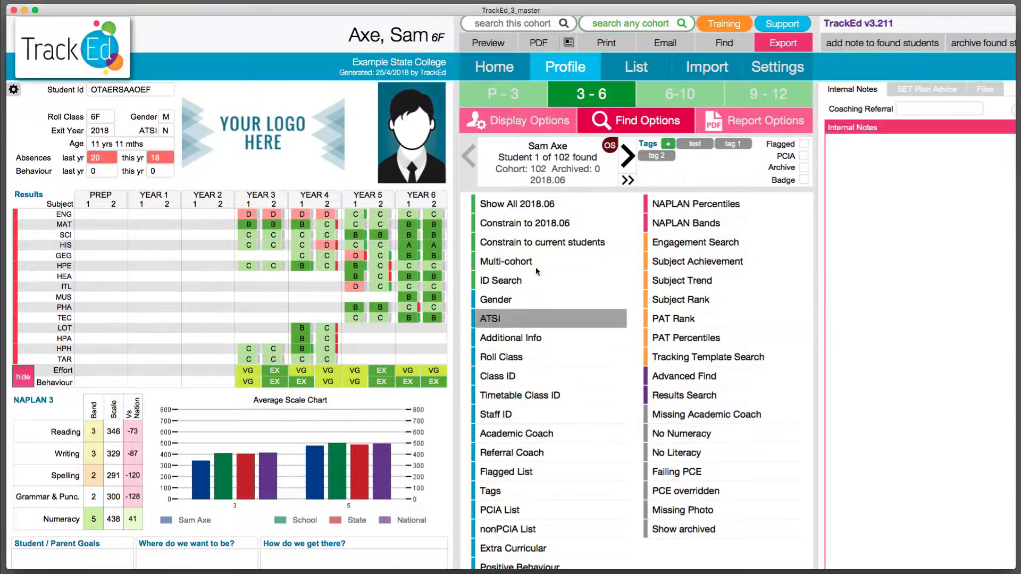
scroll(548, 412, down, 1)
scroll(548, 412, down, 4)
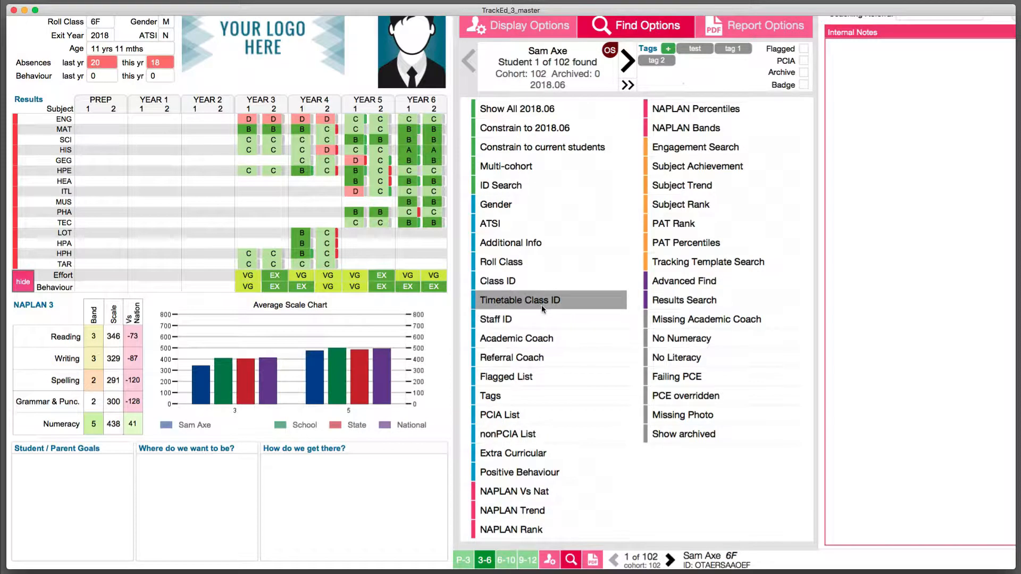
click(529, 266)
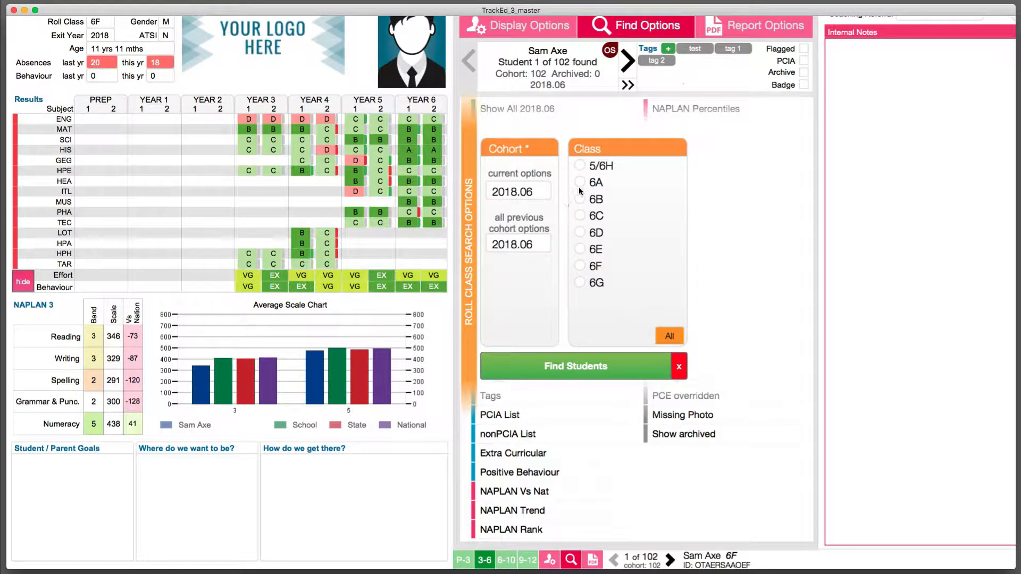
click(580, 183)
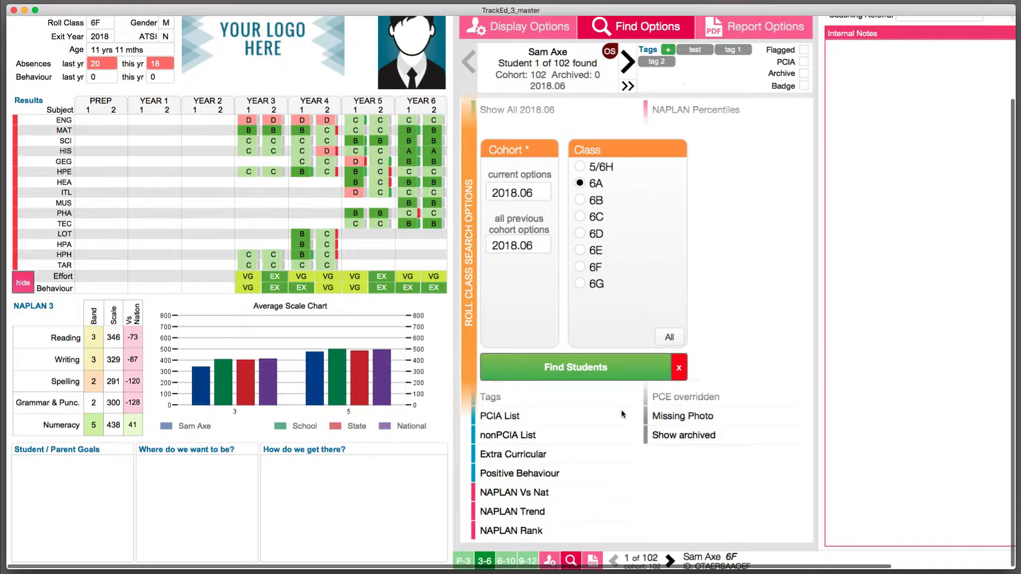
click(592, 366)
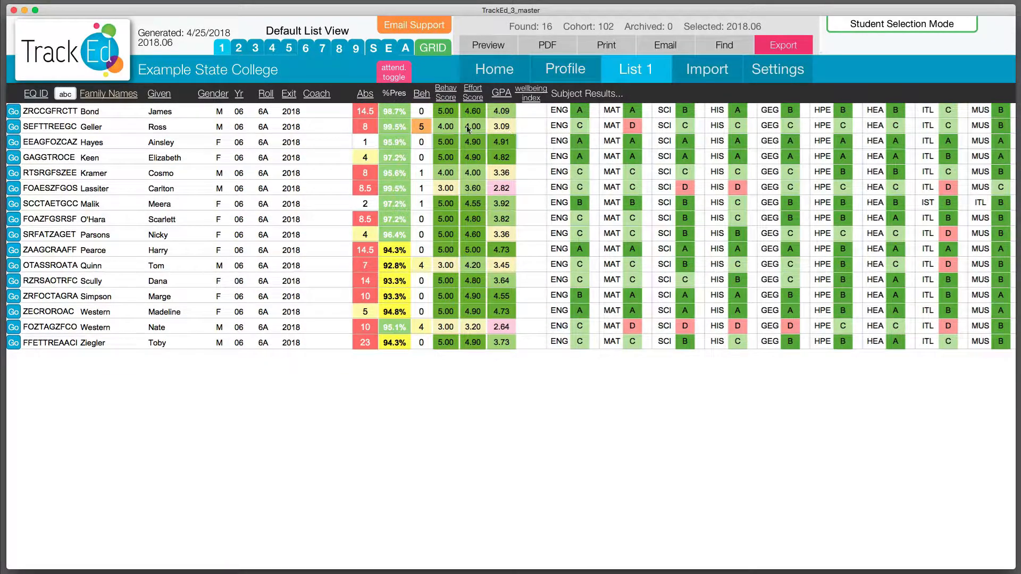
Return to the student profile and browse through the profiles of several found 6A students.
click(556, 80)
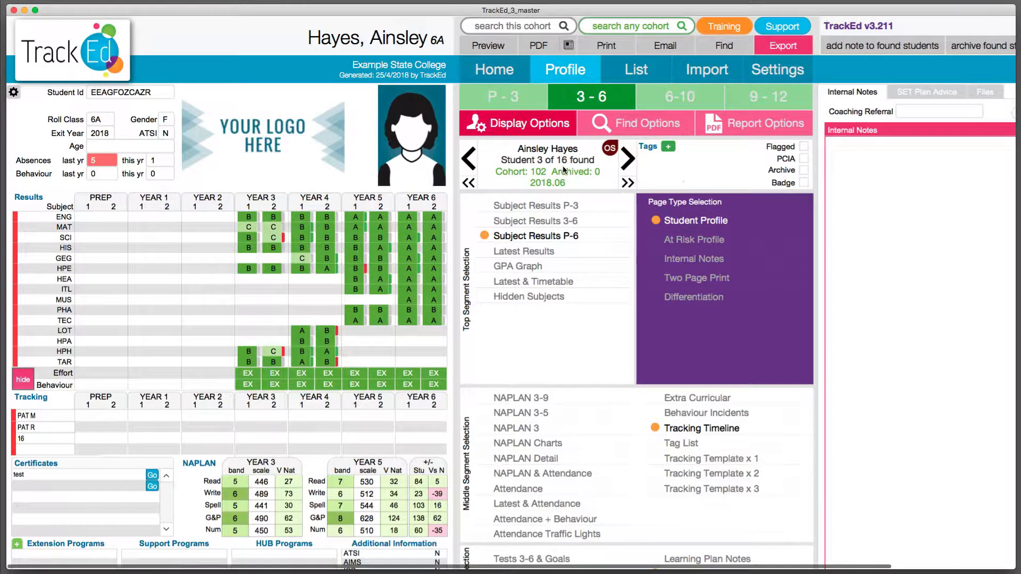
click(628, 165)
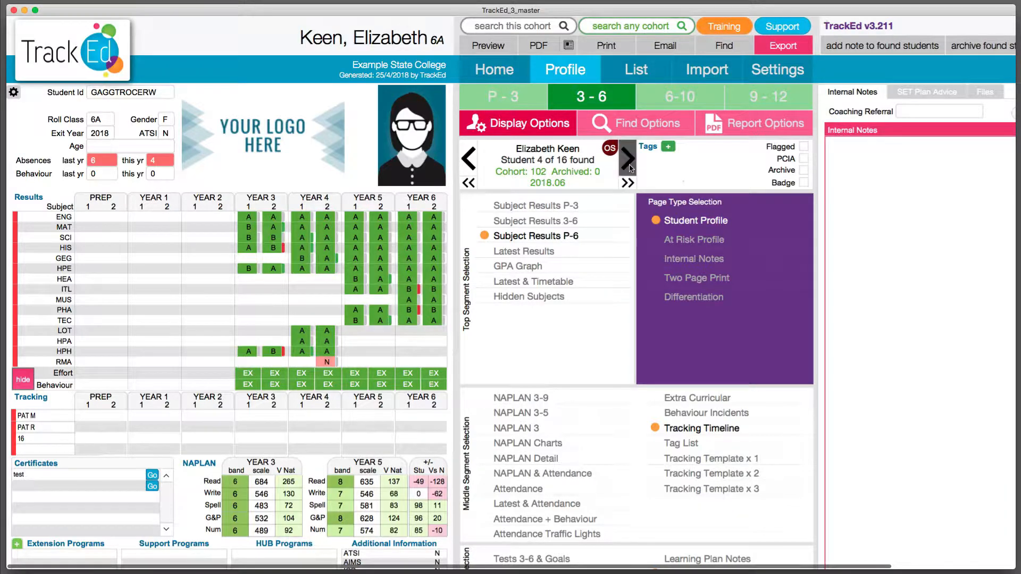
click(629, 166)
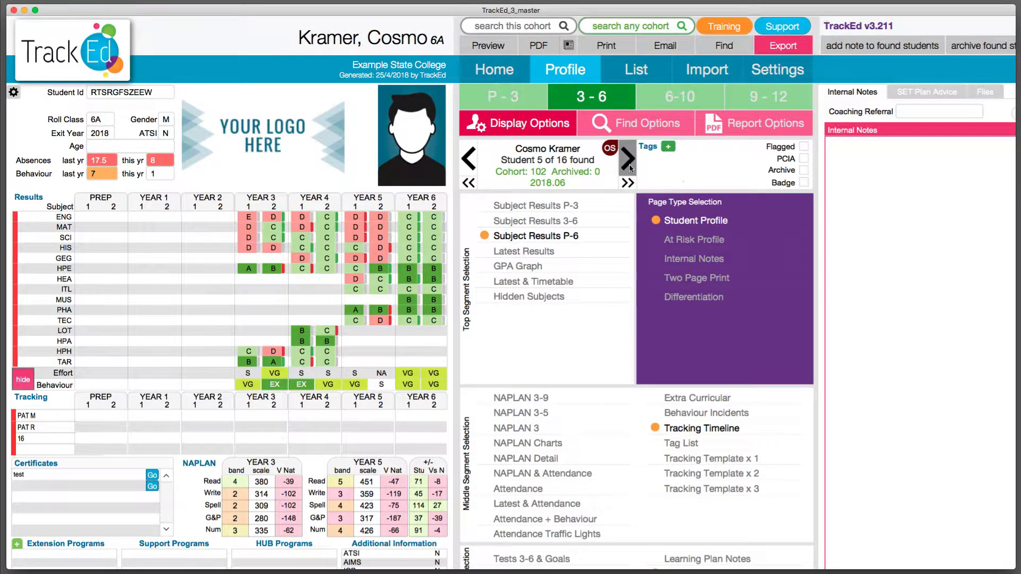
click(630, 164)
click(630, 164)
click(630, 164)
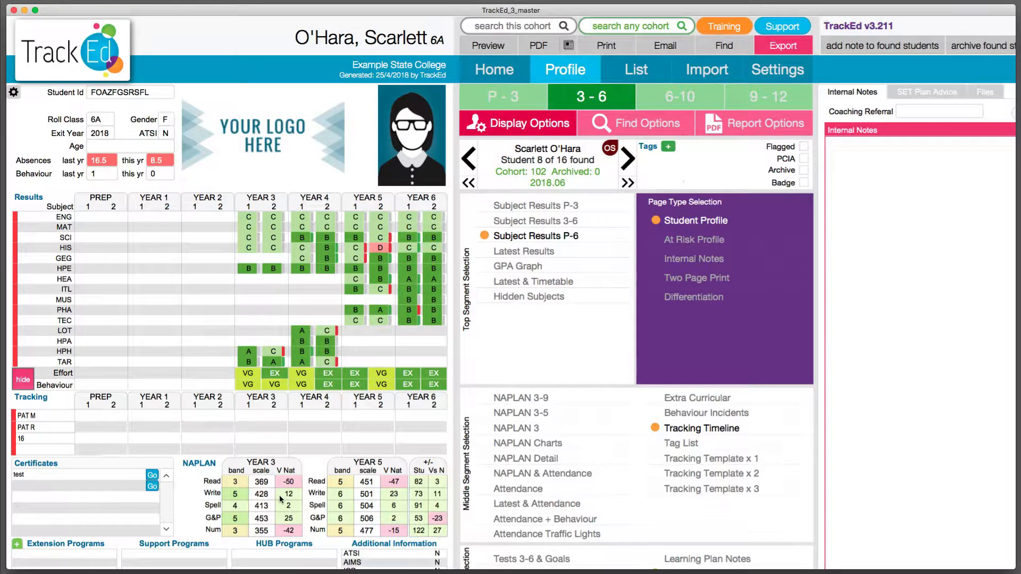
scroll(221, 498, down, 3)
scroll(274, 331, up, 3)
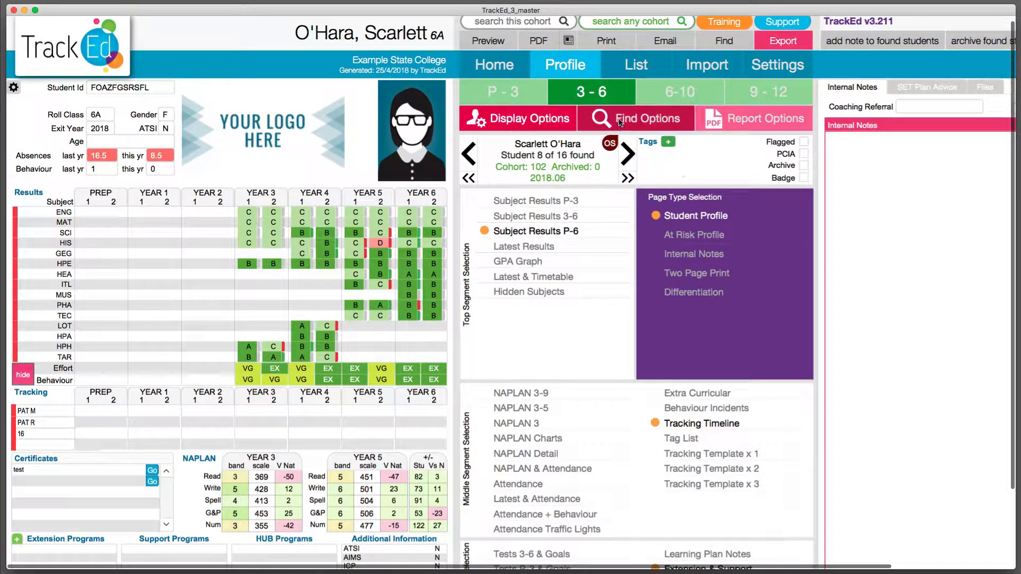
View the ID Search options for finding students from a list of IDs, then close the search.
click(620, 123)
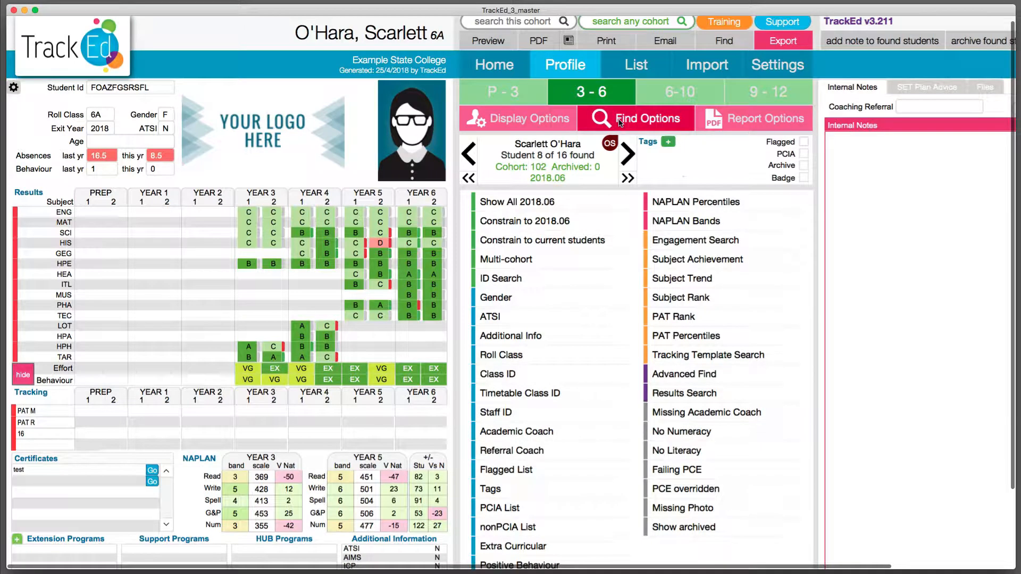
click(527, 275)
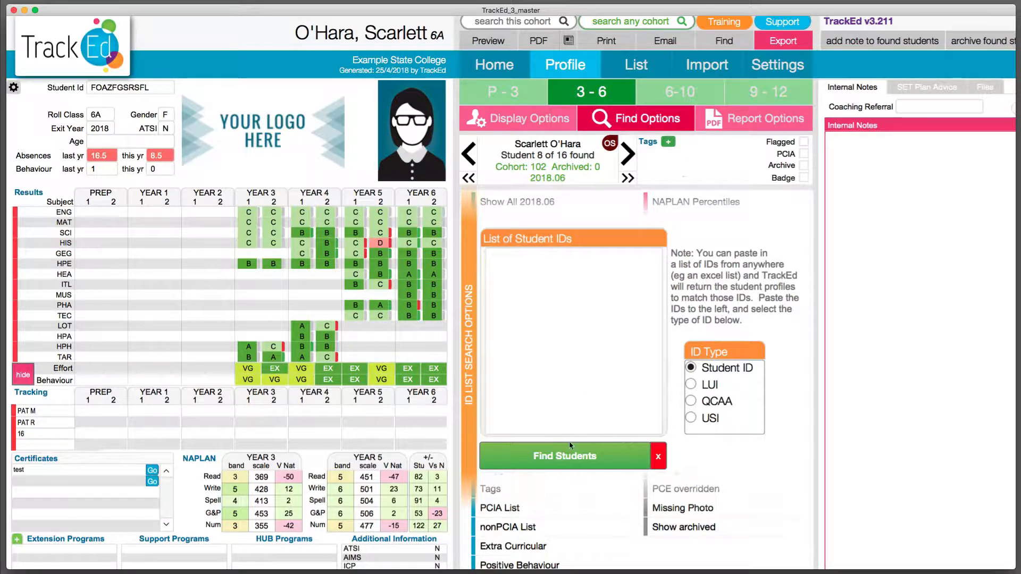
click(657, 456)
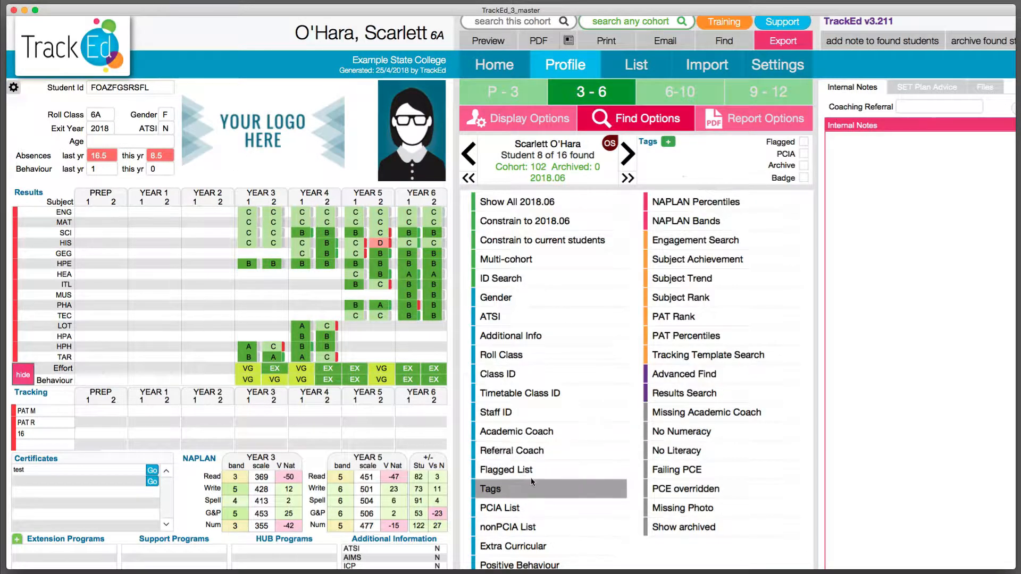
Fill in a NAPLAN Trend search with strand Reading and test year 5, view the trend choices, and close it.
scroll(531, 477, down, 5)
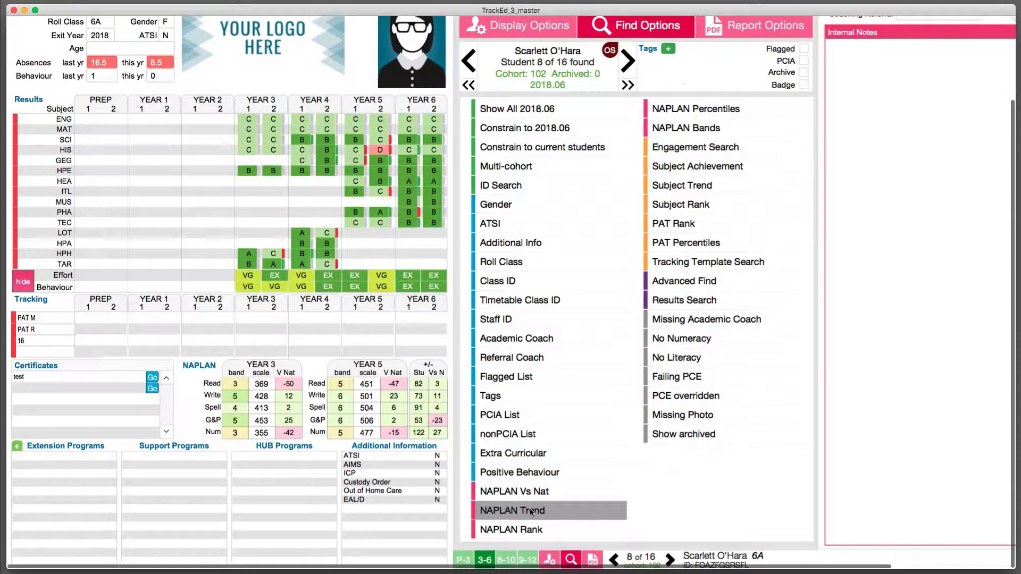
click(528, 512)
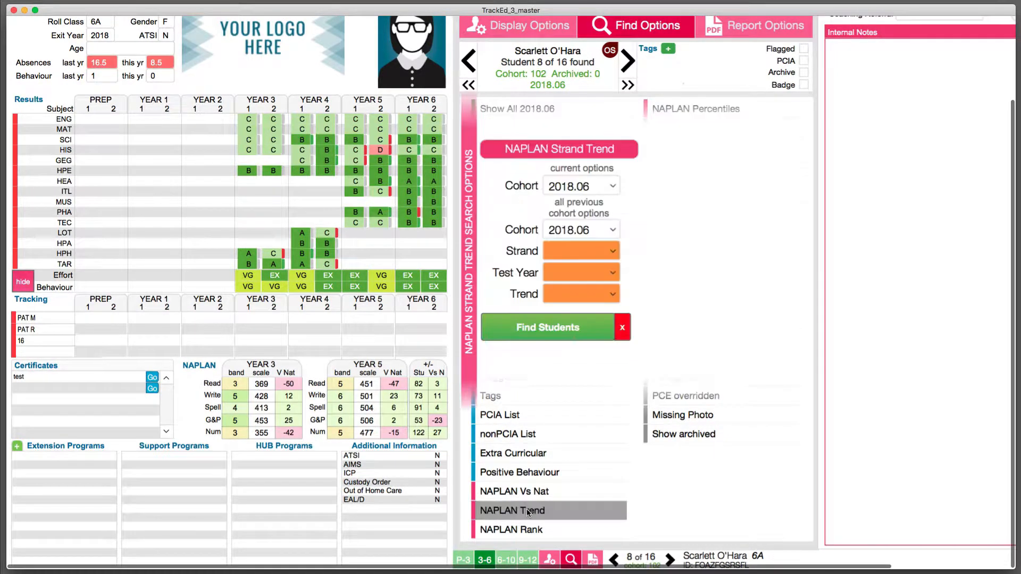
click(573, 257)
click(572, 257)
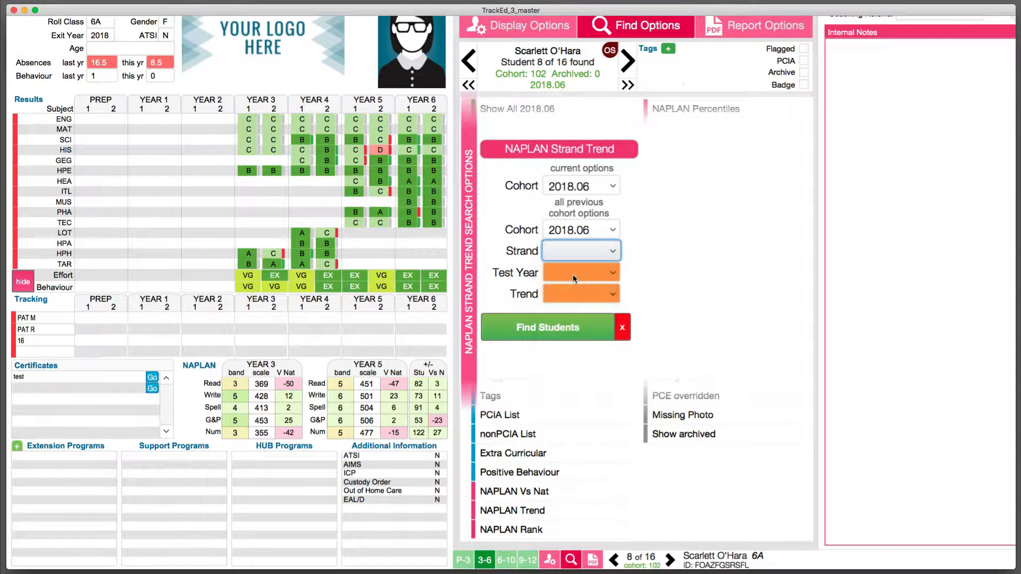
click(572, 277)
click(572, 294)
click(571, 291)
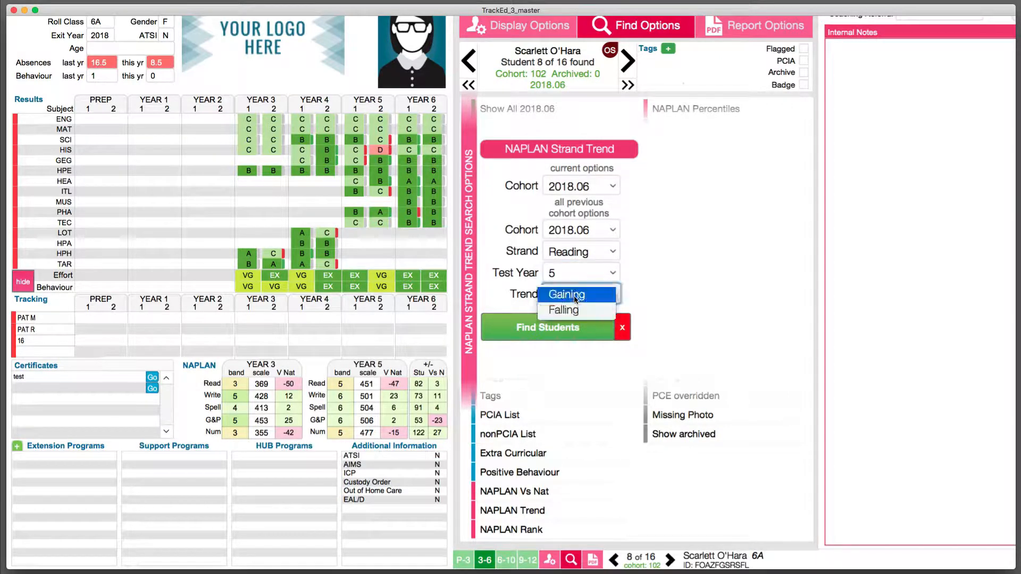
click(622, 326)
View the Vs National choices in the NAPLAN Vs Nat search, then close the search.
click(524, 490)
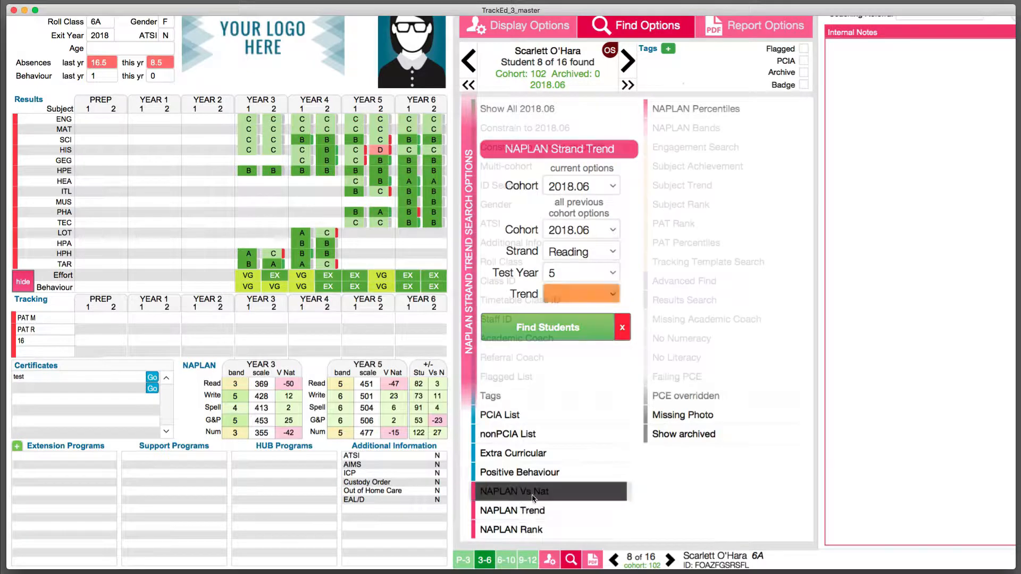
click(581, 294)
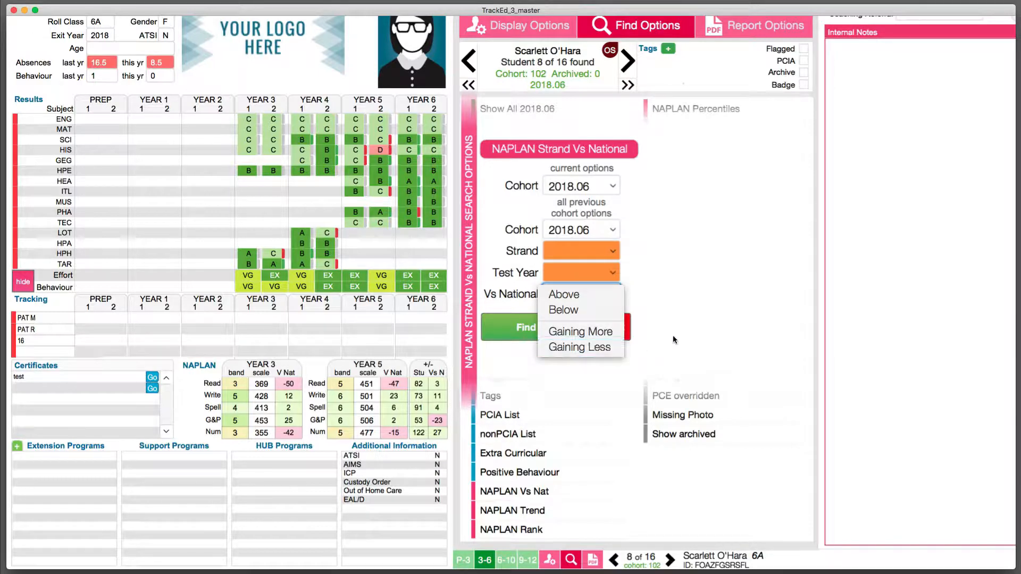
click(702, 321)
click(694, 468)
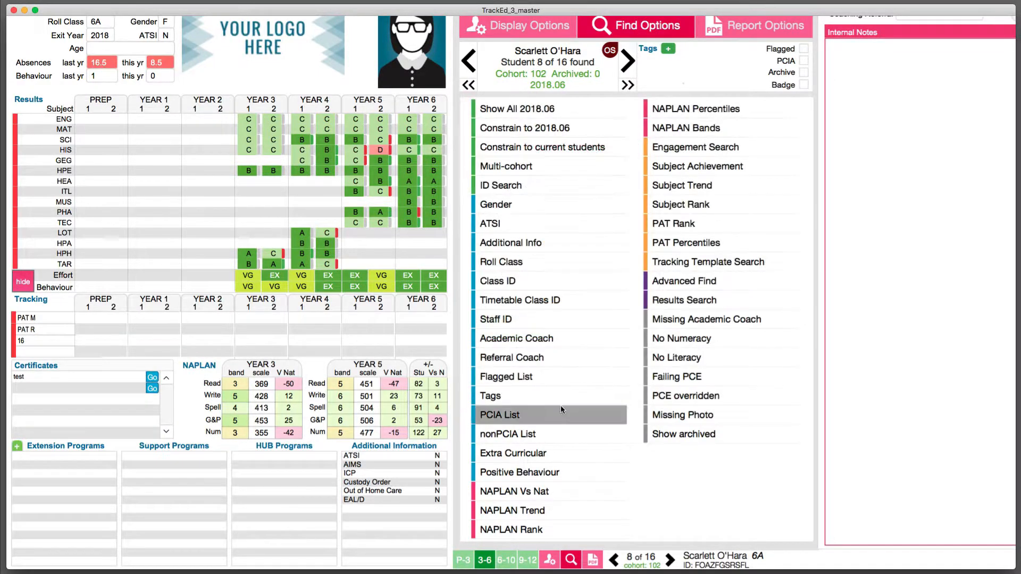
Set up a Subject Trend search for achievement falling in 2 or more subjects, then close it without running it.
scroll(565, 319, up, 3)
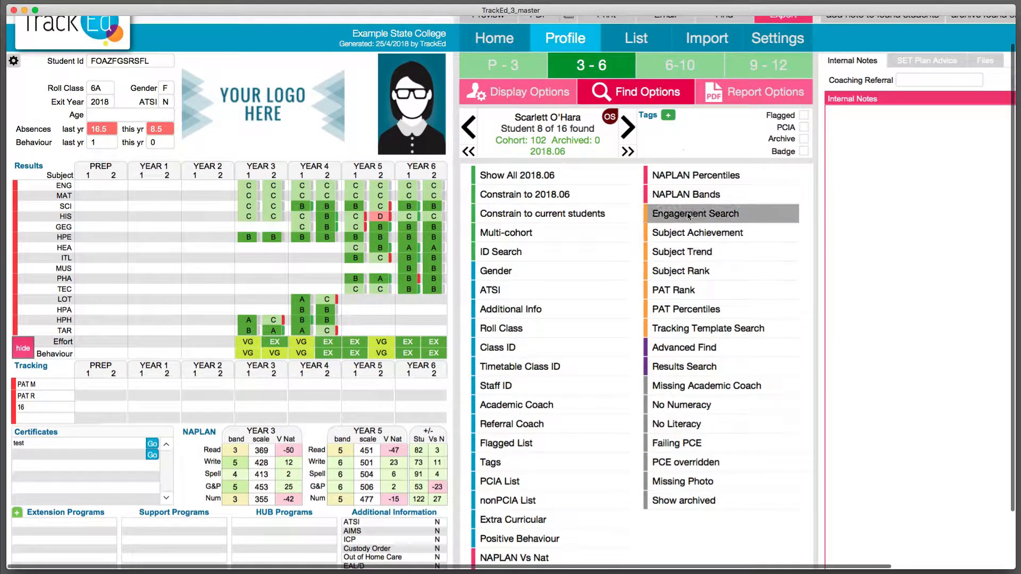
click(694, 251)
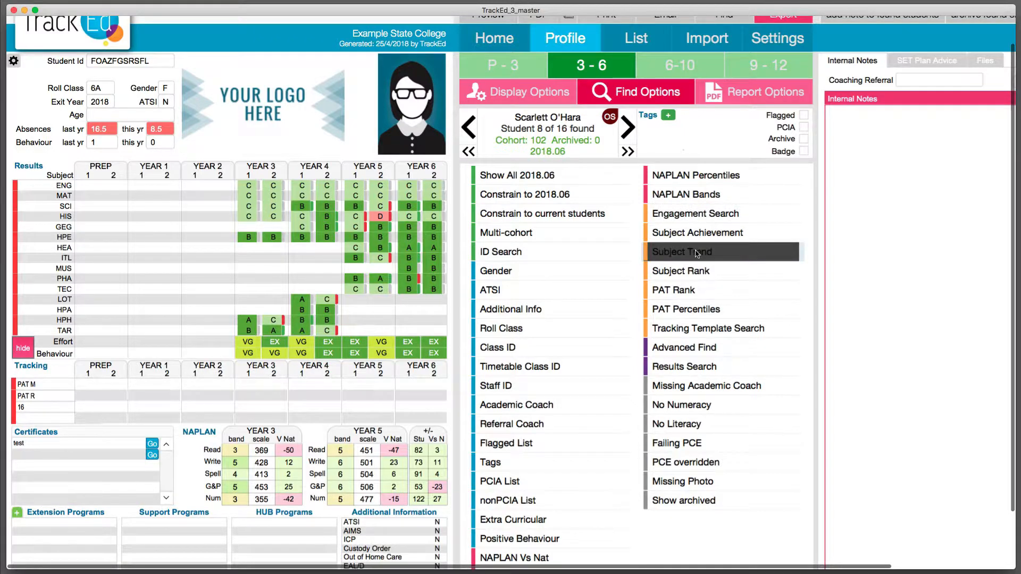
click(608, 298)
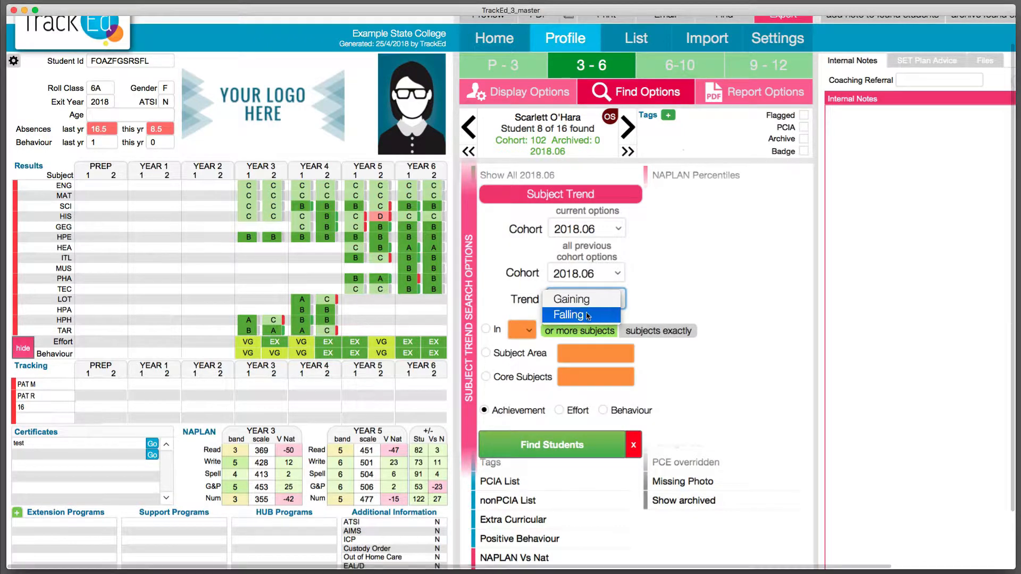
click(586, 318)
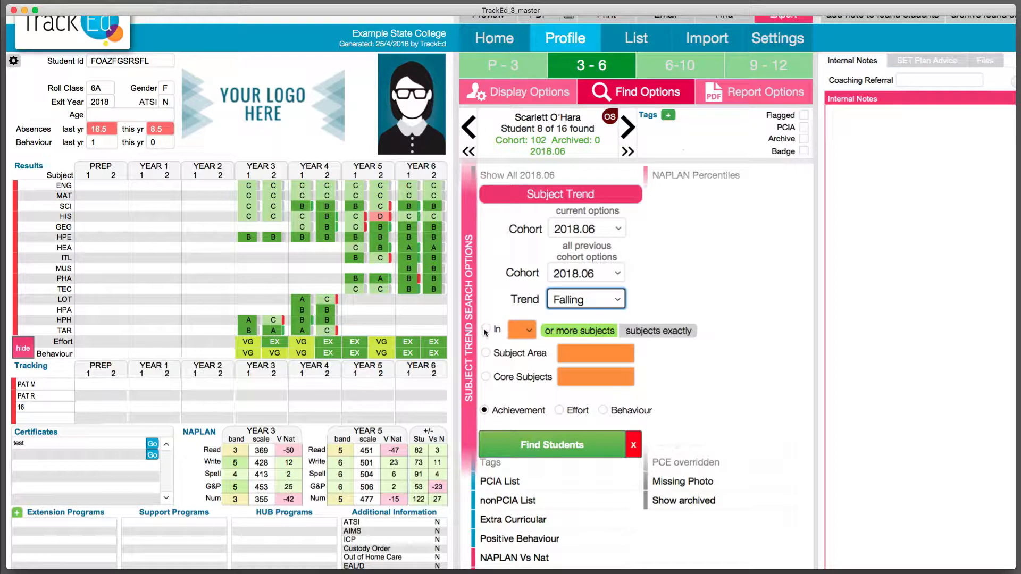
click(485, 331)
click(518, 351)
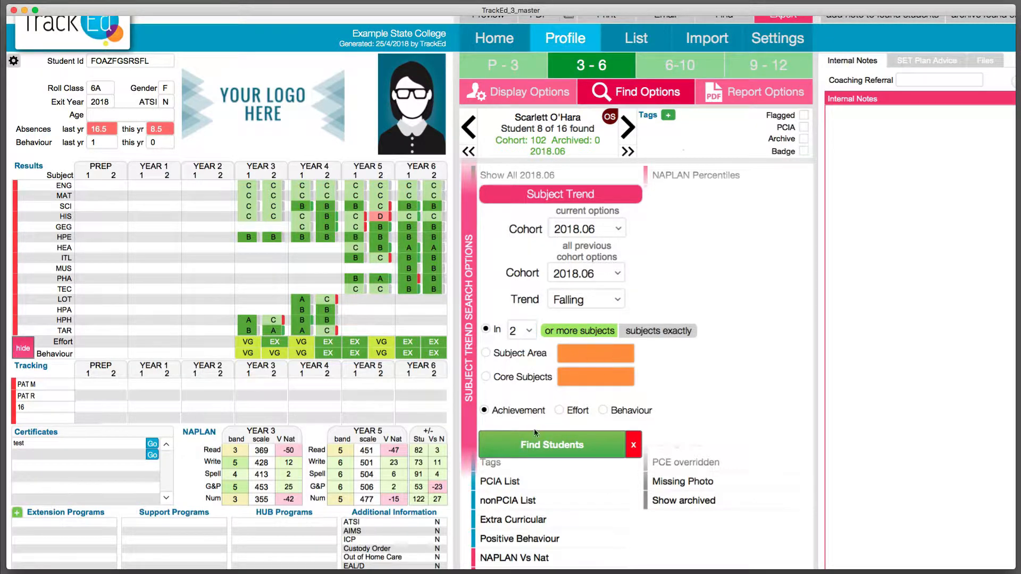
scroll(534, 428, down, 1)
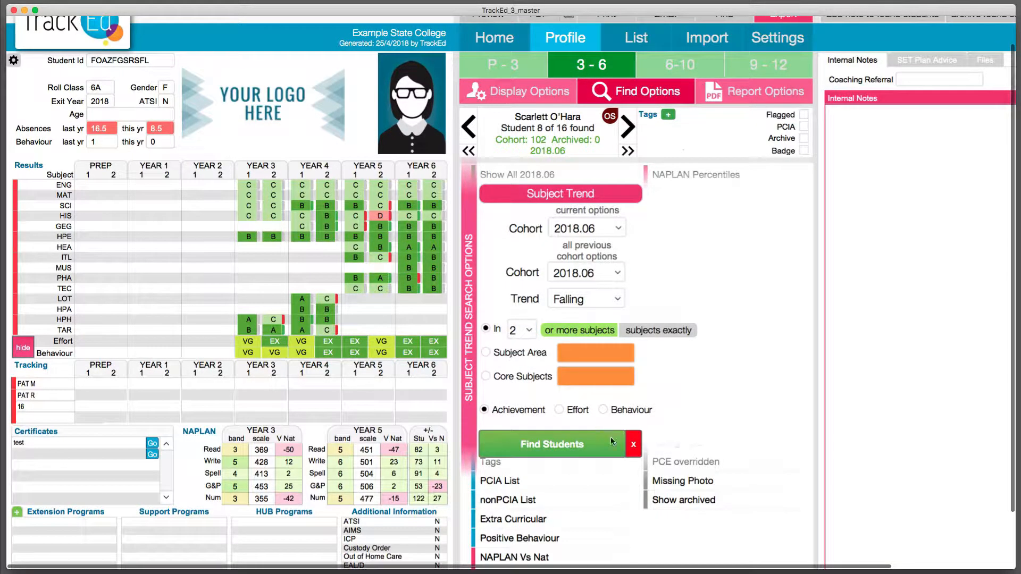
click(636, 445)
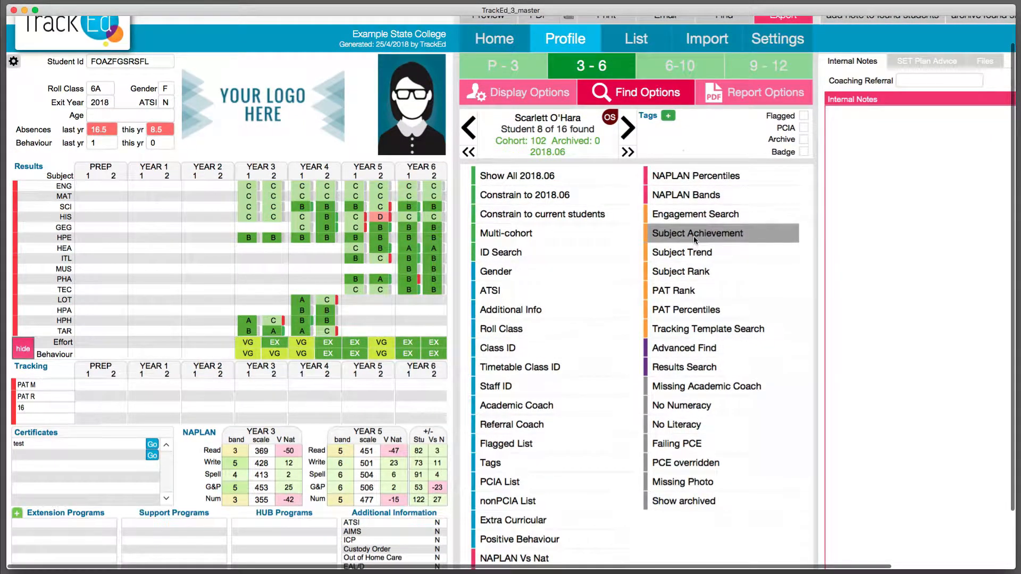
Find students in cohort 2018.06 with a Failing grade in 1 or more subjects using the Subject Achievement search.
scroll(694, 239, down, 1)
click(695, 236)
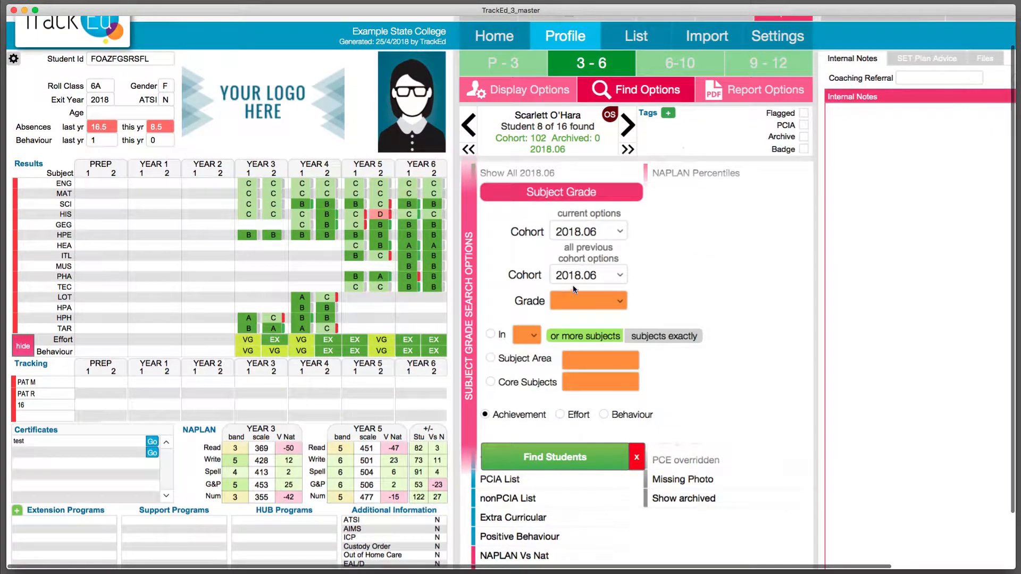
click(576, 300)
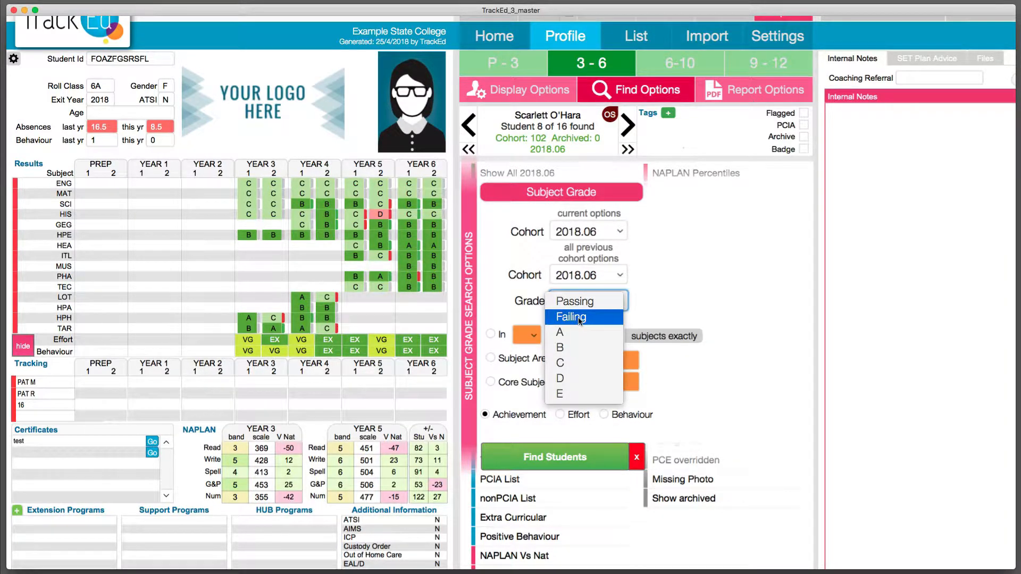
click(579, 317)
click(530, 336)
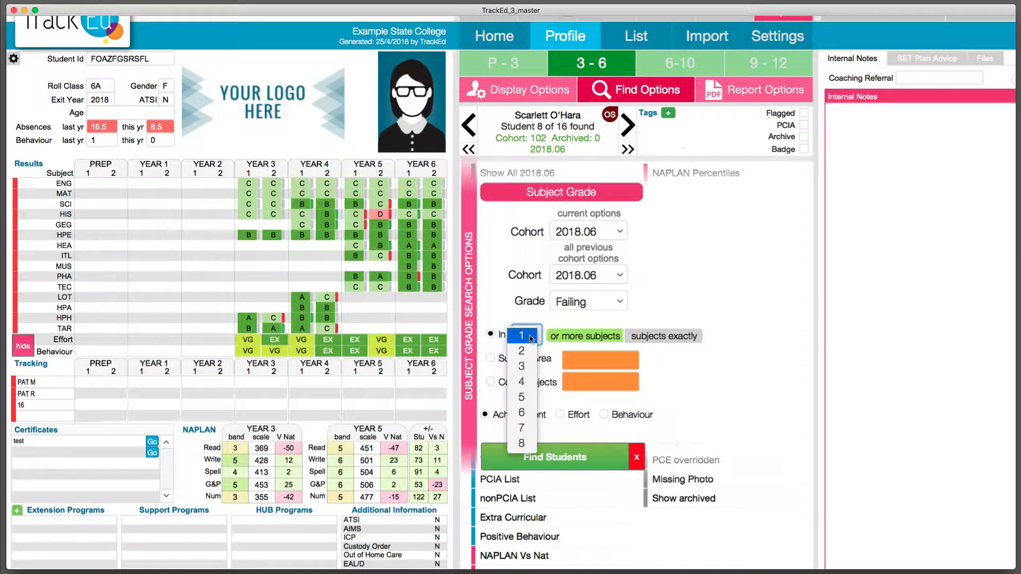
click(530, 336)
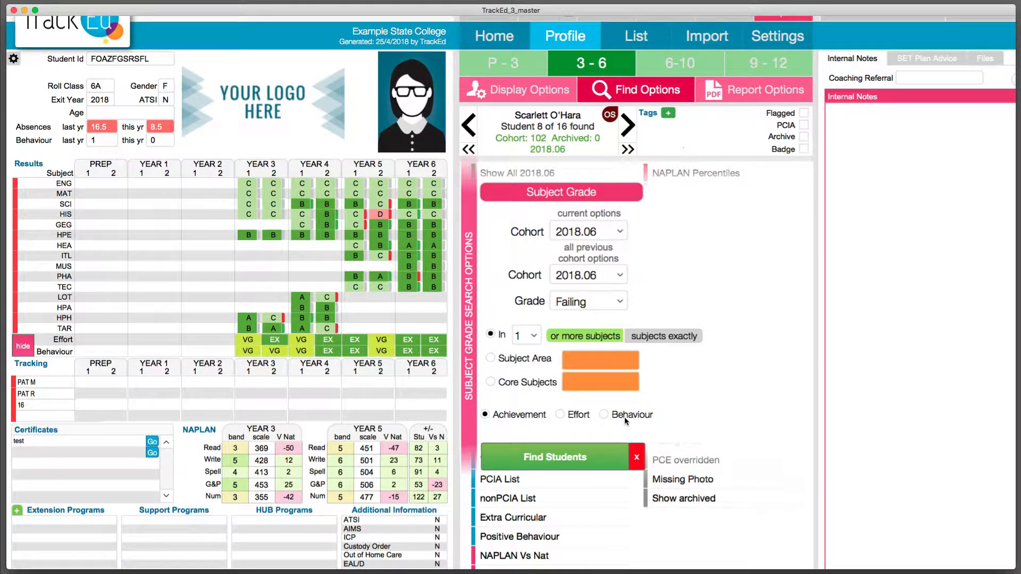
click(532, 454)
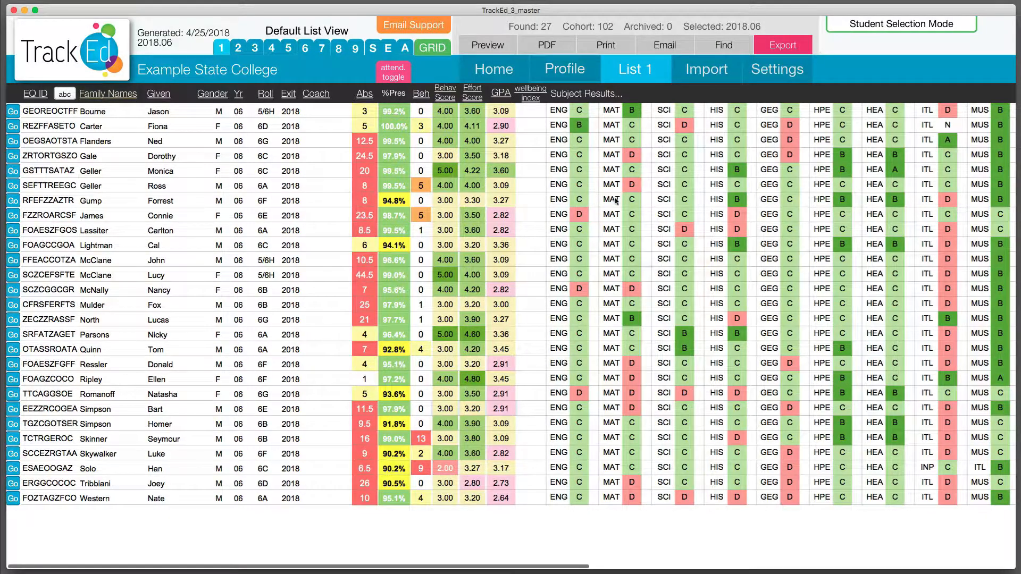
Examine the found students' subject results, A to E grade counts and literacy and numeracy columns in the list.
scroll(620, 202, right, 2)
scroll(622, 200, left, 2)
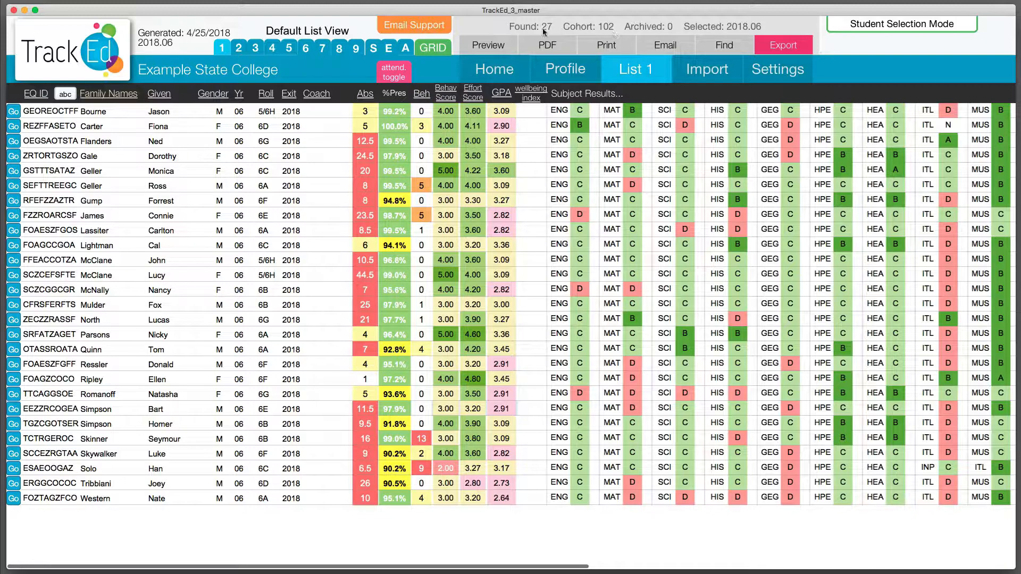
scroll(661, 224, right, 15)
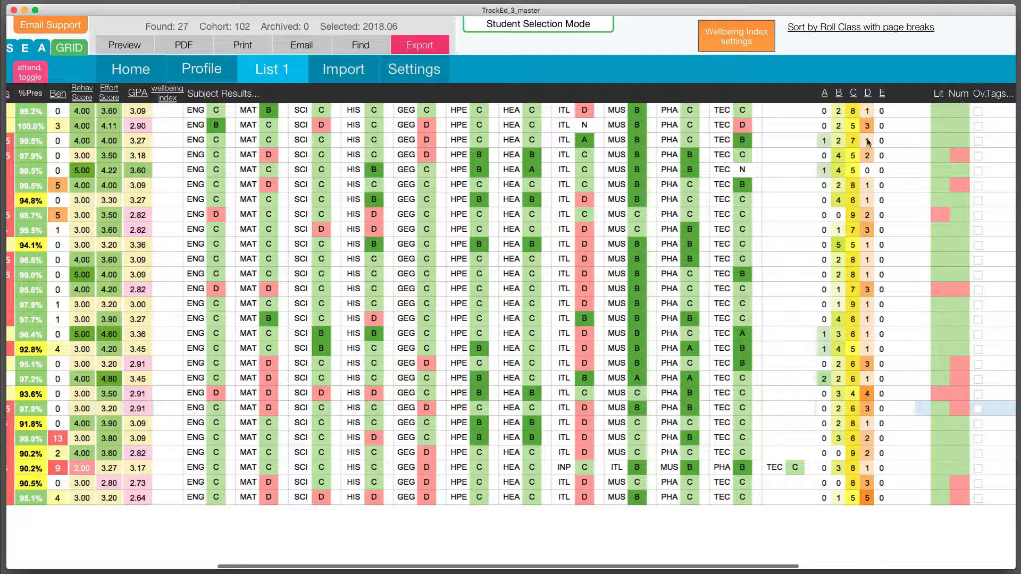
scroll(855, 142, right, 3)
scroll(854, 142, left, 5)
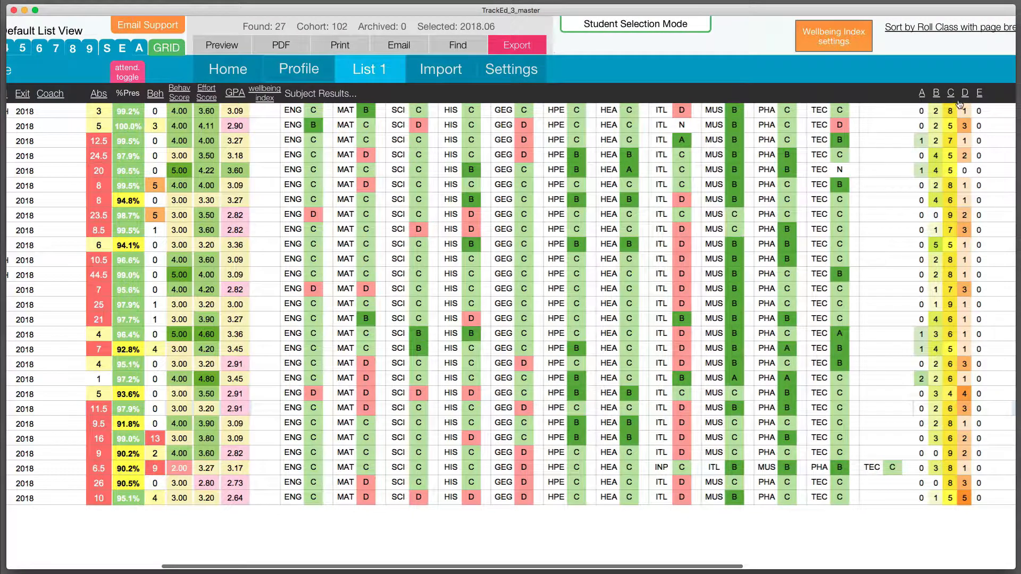
Sort the found students by GPA from highest to lowest in the Default List View.
scroll(790, 172, left, 1)
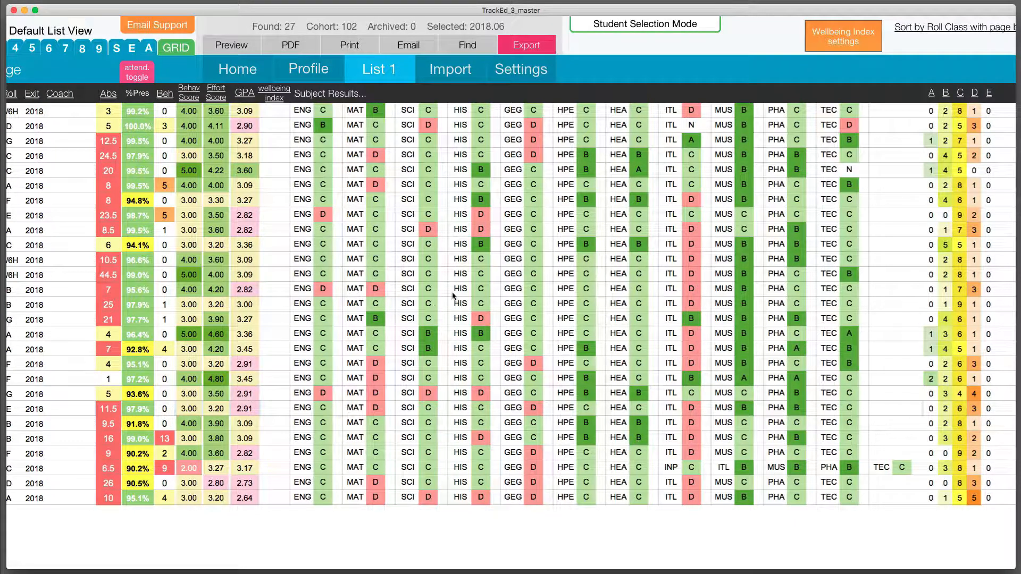
scroll(303, 274, left, 5)
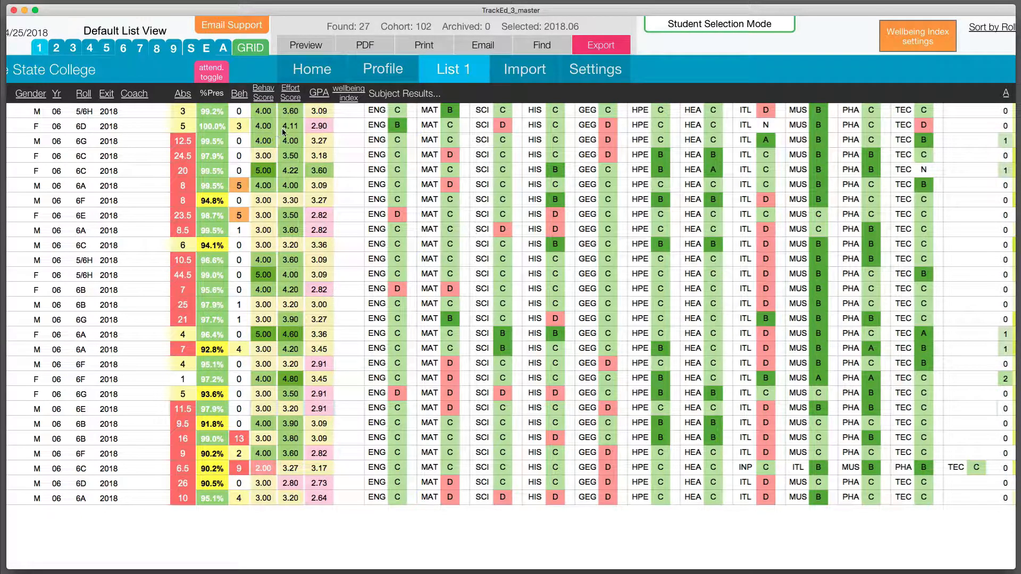
click(319, 94)
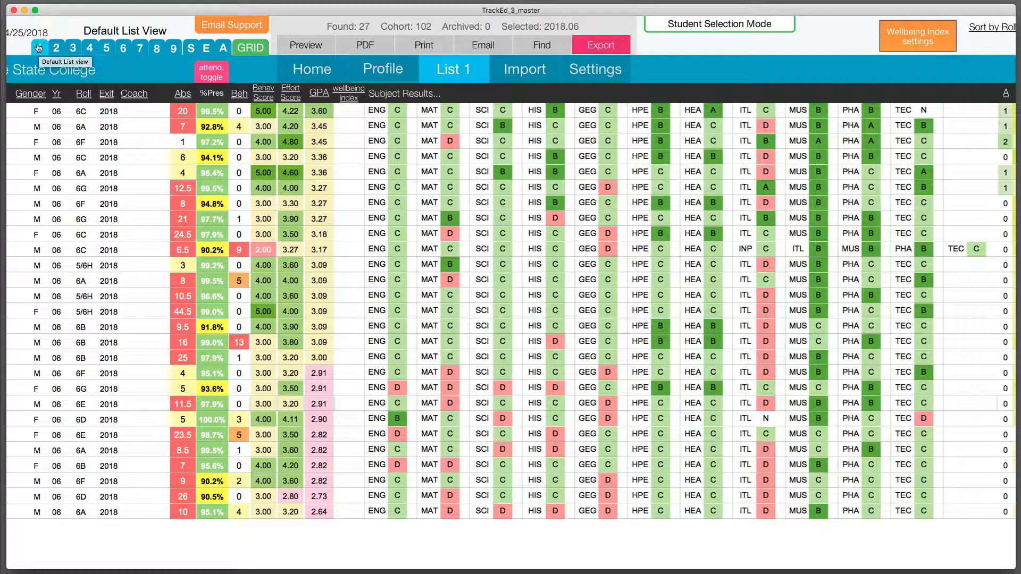
Switch to the Support and Extension list and change its ENG subject column to DRA.
click(157, 49)
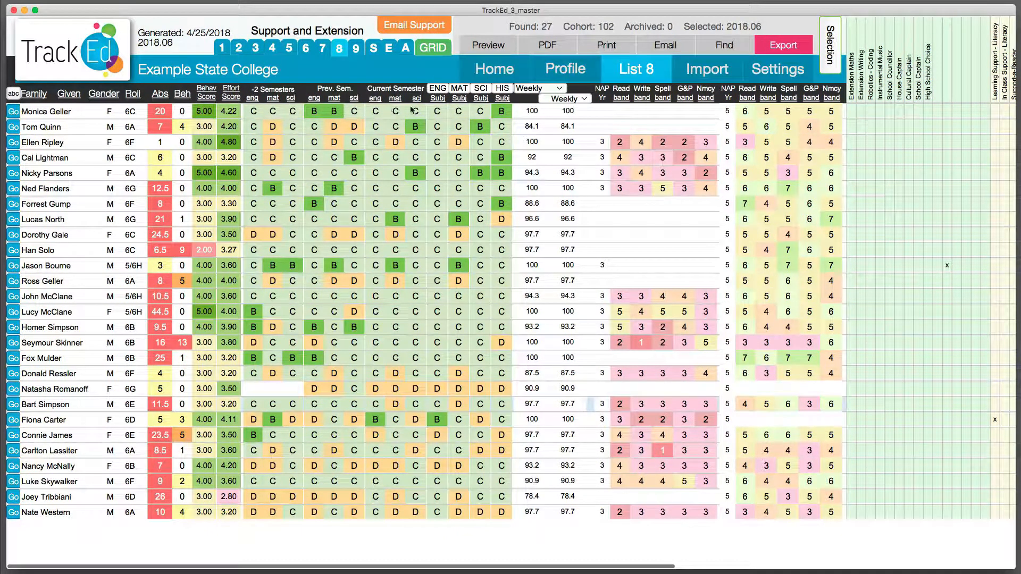
click(445, 91)
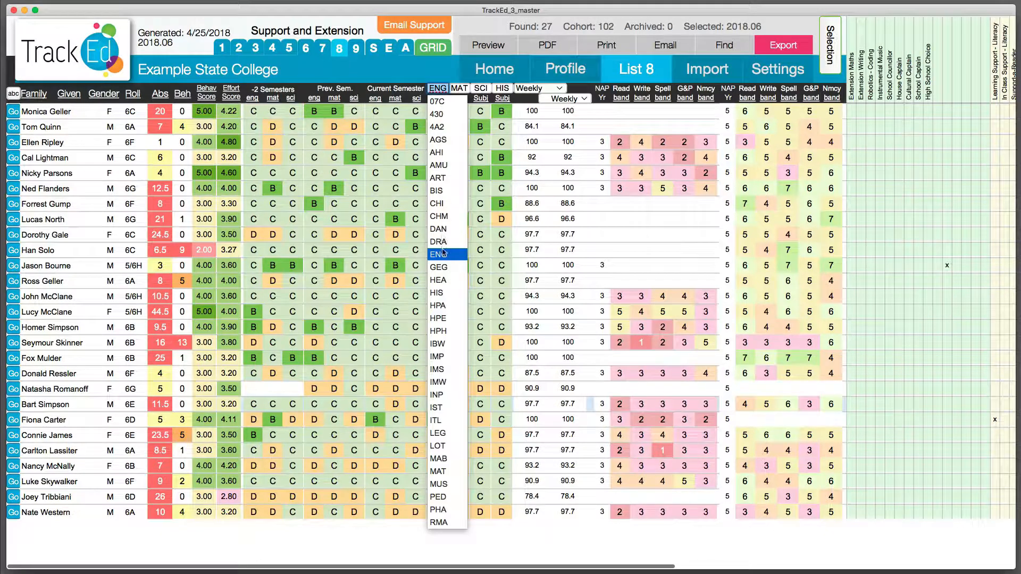
click(437, 249)
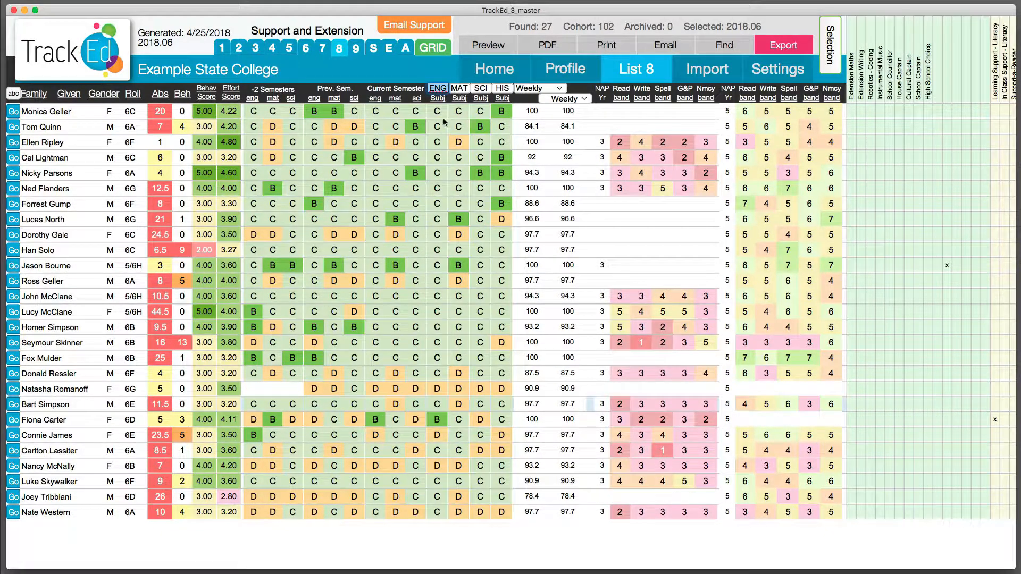
click(424, 74)
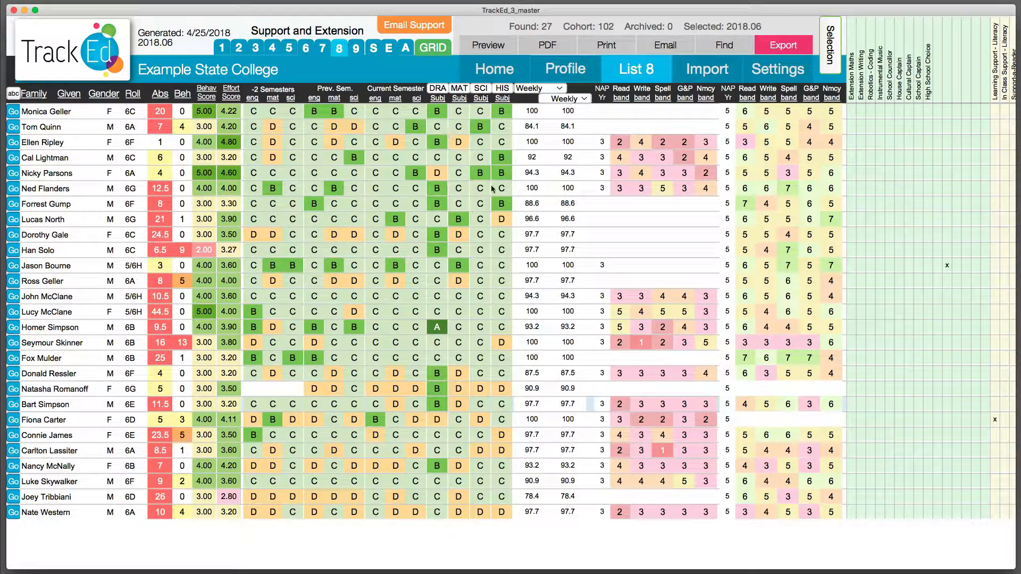
Set the two selectable data columns beside the subject results to PAT M and PAT R.
scroll(533, 170, right, 3)
scroll(534, 170, right, 1)
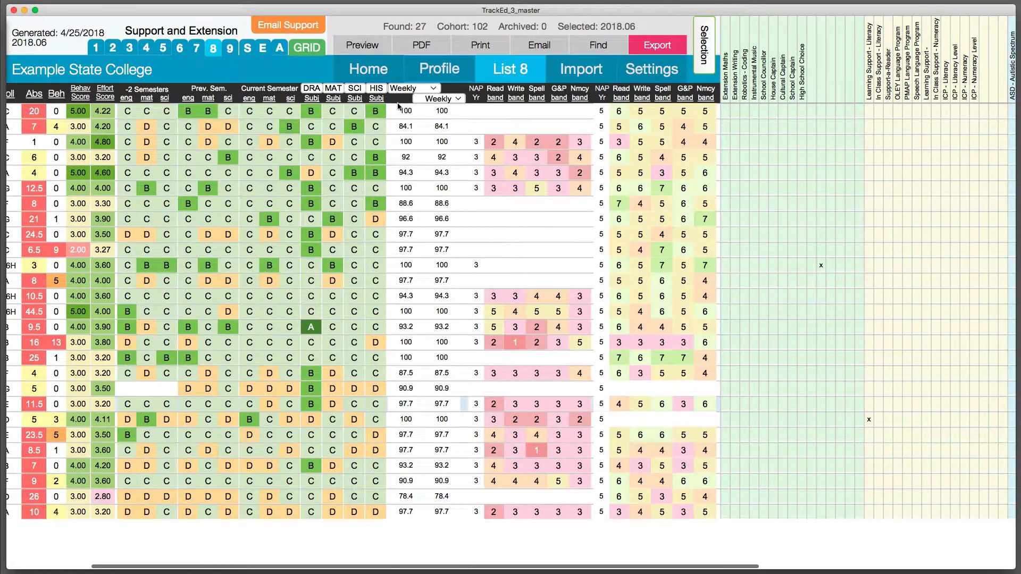
click(424, 90)
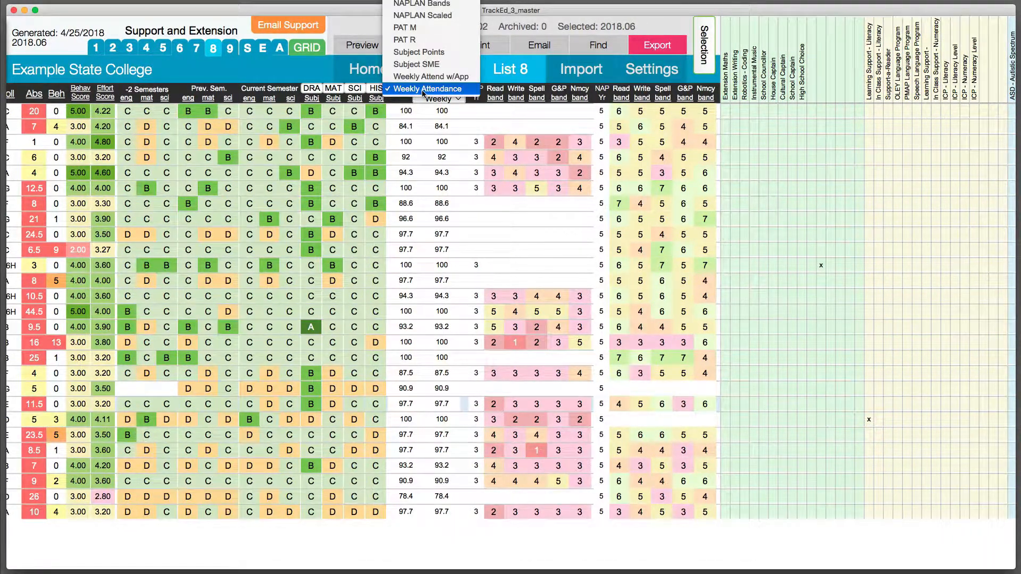
click(417, 28)
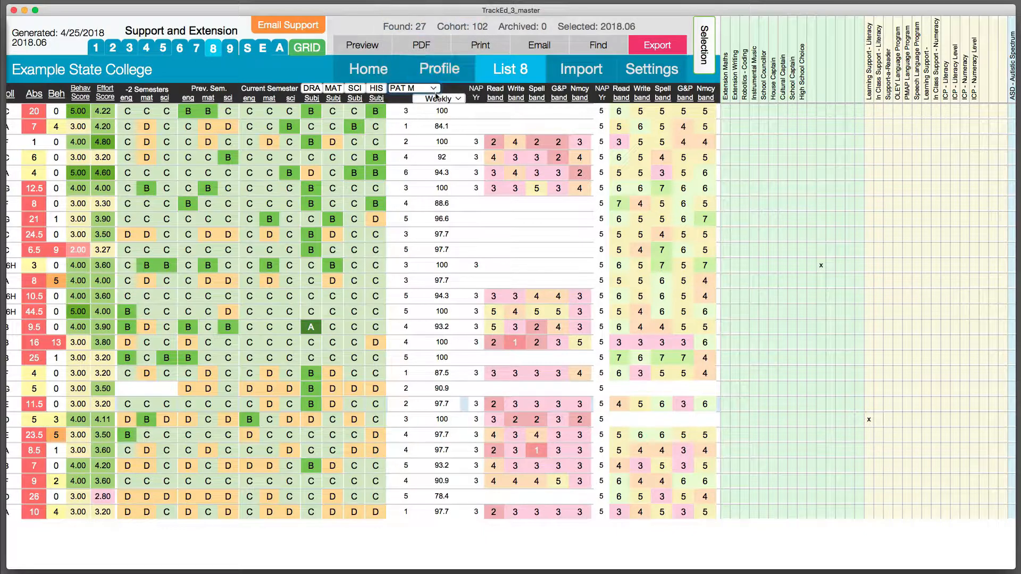
click(441, 99)
click(440, 51)
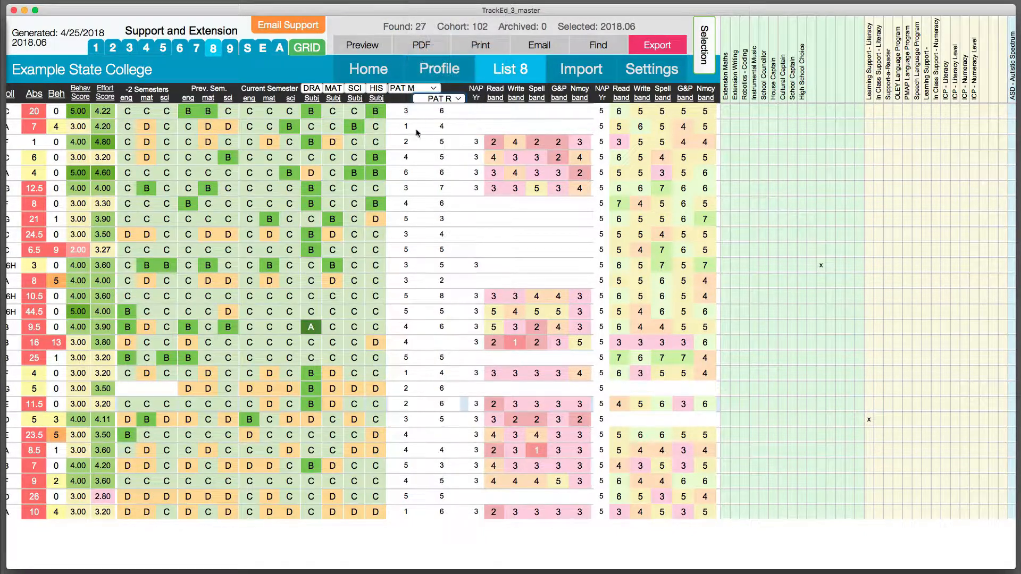
Examine the NAPLAN band, extension, learning support, disability and medical columns across the Support and Extension list.
scroll(484, 206, right, 7)
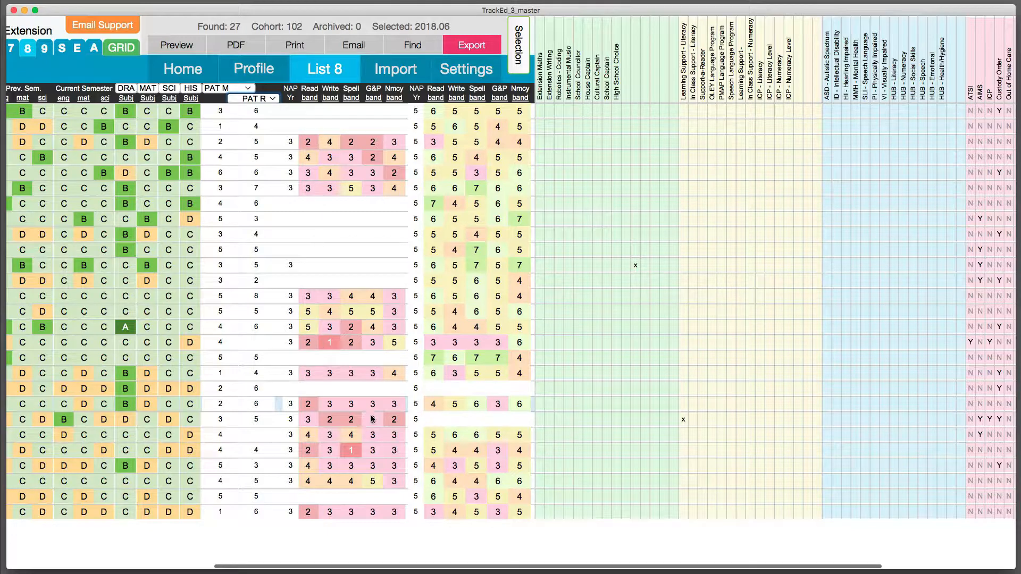
scroll(410, 357, right, 2)
scroll(411, 357, right, 1)
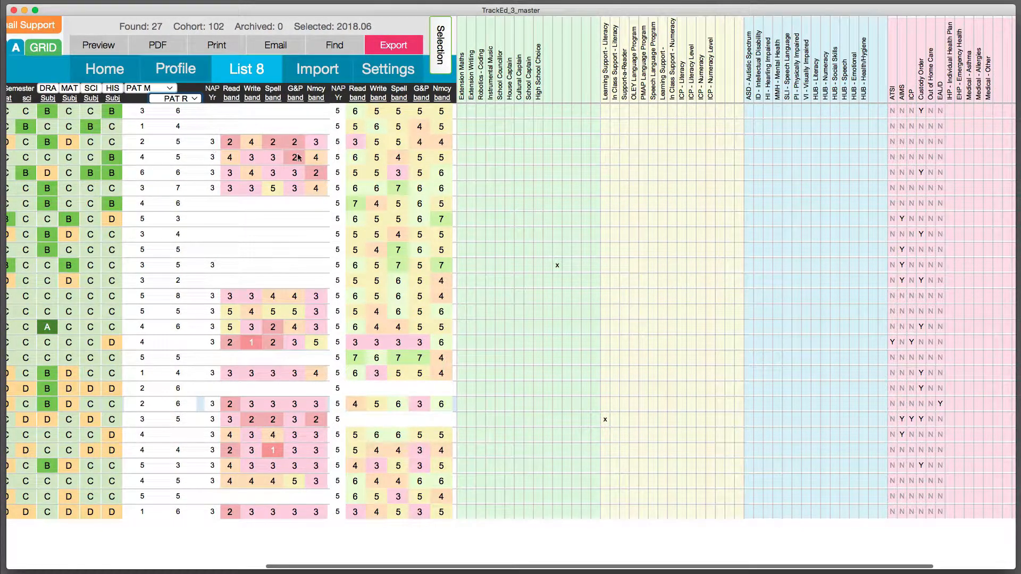
scroll(483, 158, right, 5)
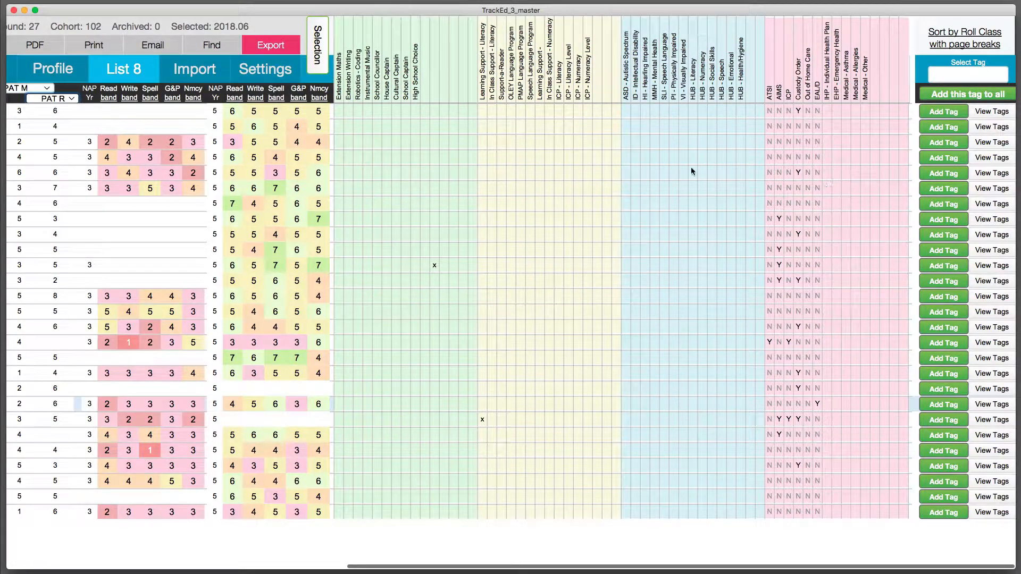
scroll(527, 88, left, 15)
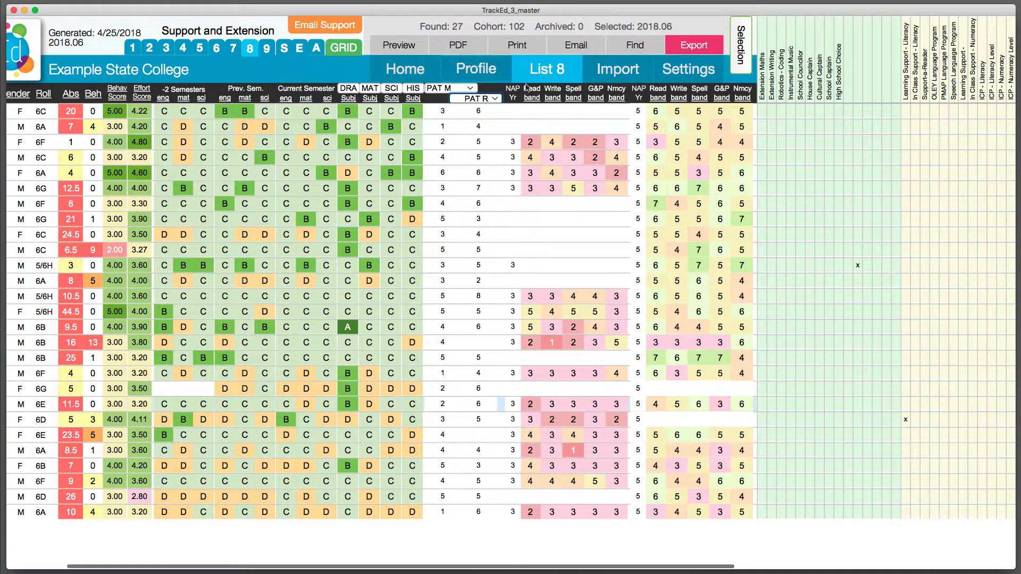
Switch the found students to the Engagement list type.
click(548, 80)
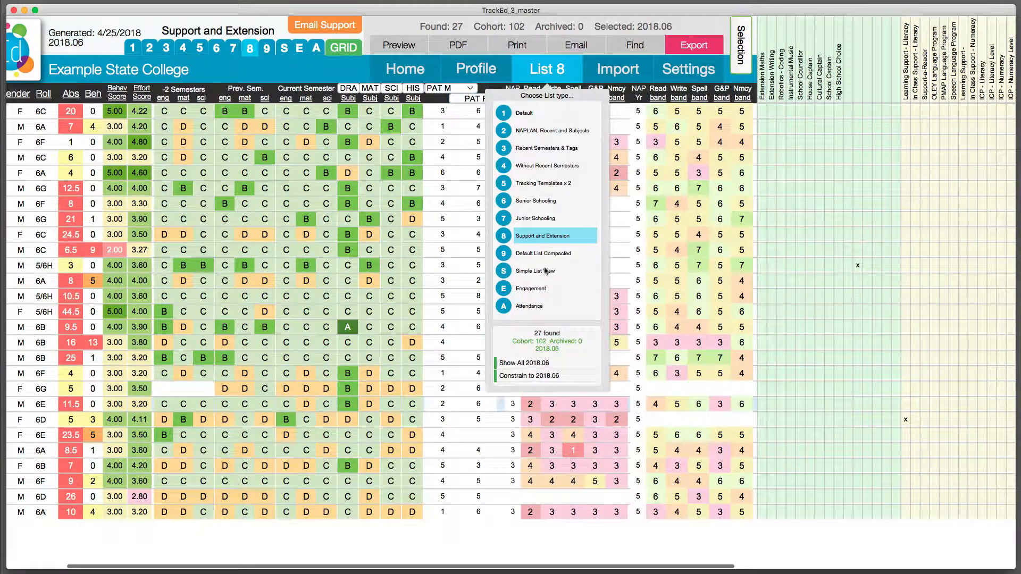
click(538, 290)
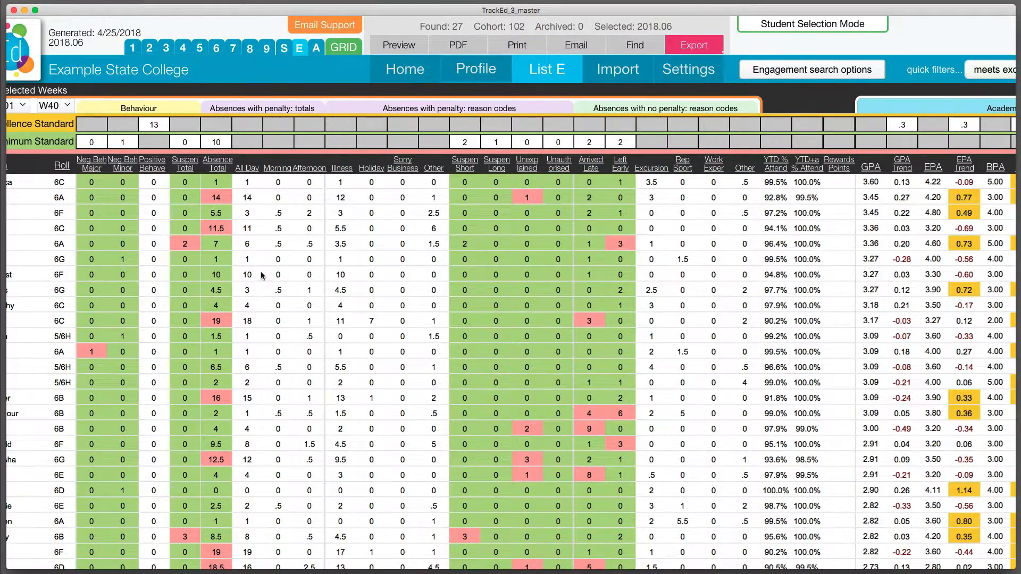
scroll(262, 275, left, 5)
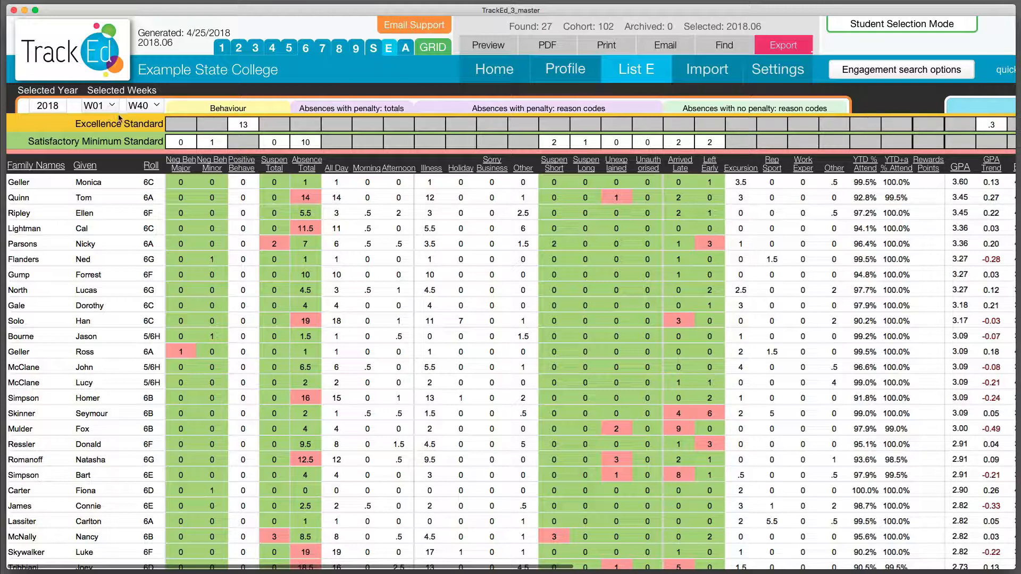
Examine the Engagement list's behaviour, absence and academic columns against the excellence and satisfactory minimum standards.
scroll(350, 240, right, 20)
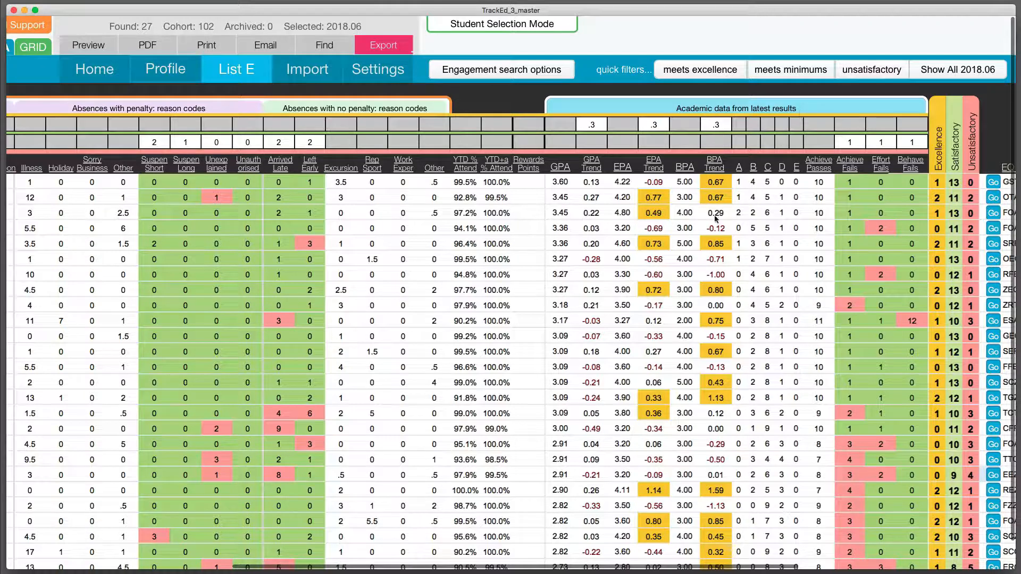
scroll(341, 233, left, 20)
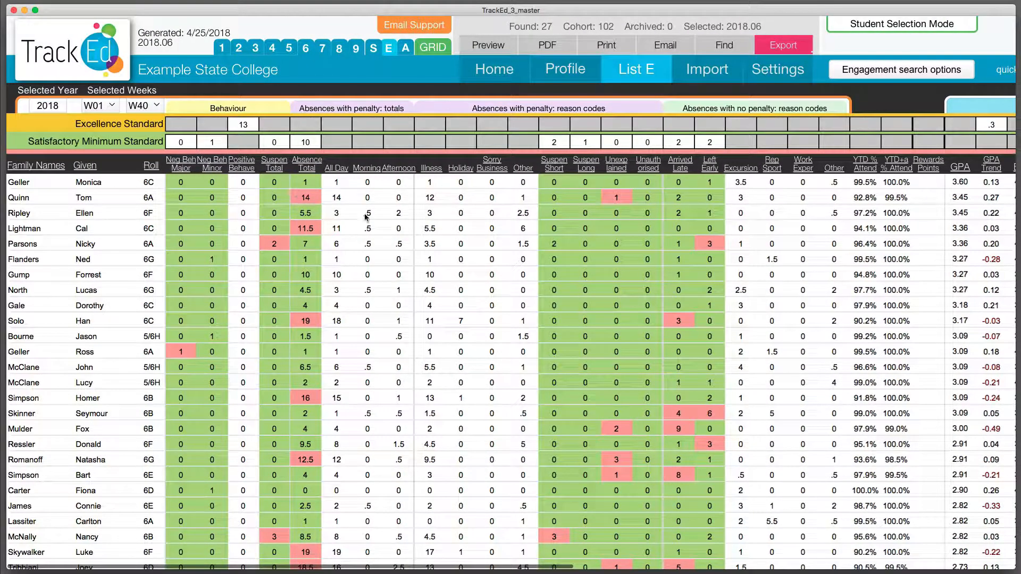
scroll(559, 398, right, 8)
scroll(557, 395, right, 11)
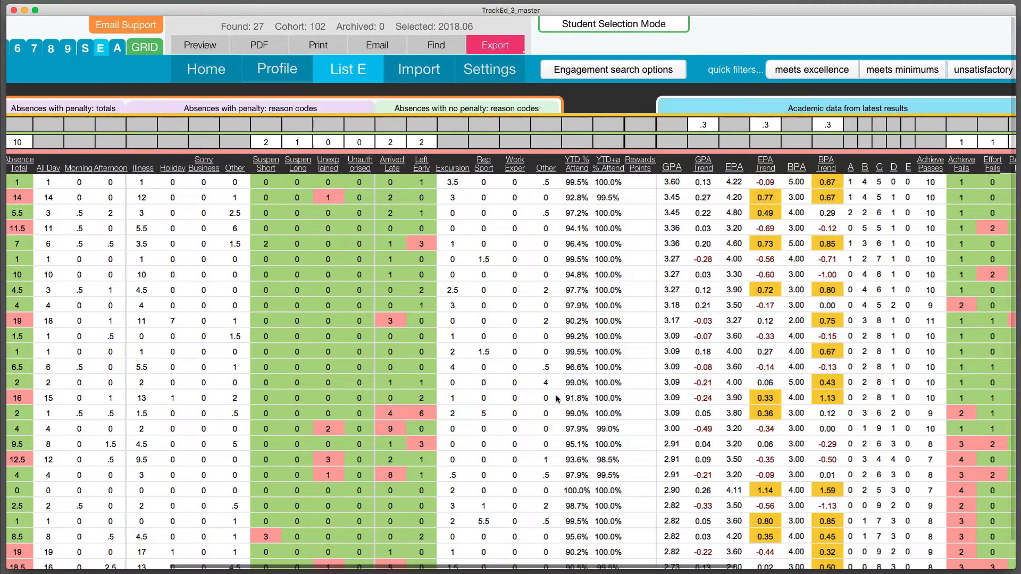
scroll(154, 201, left, 12)
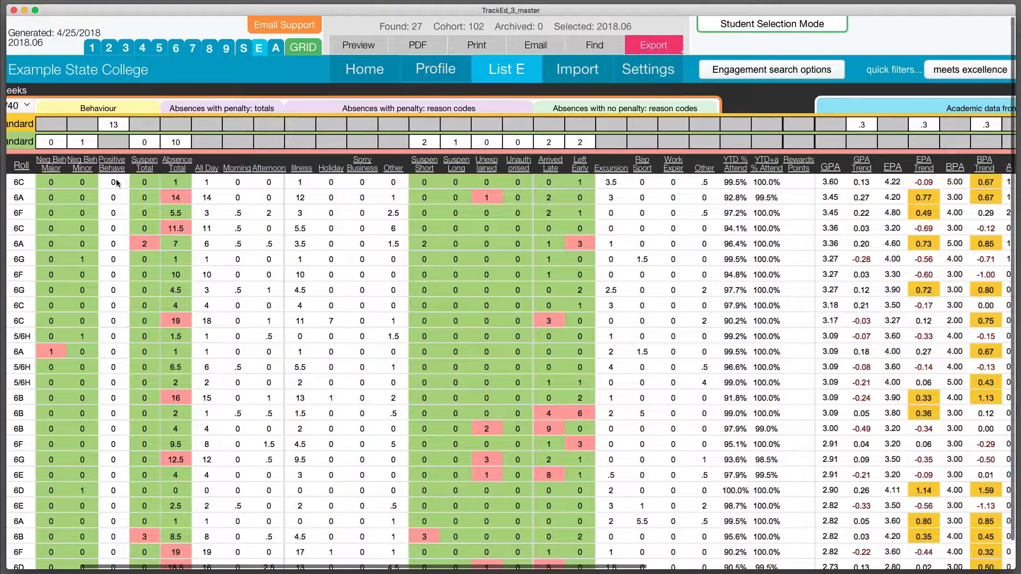
scroll(154, 202, left, 3)
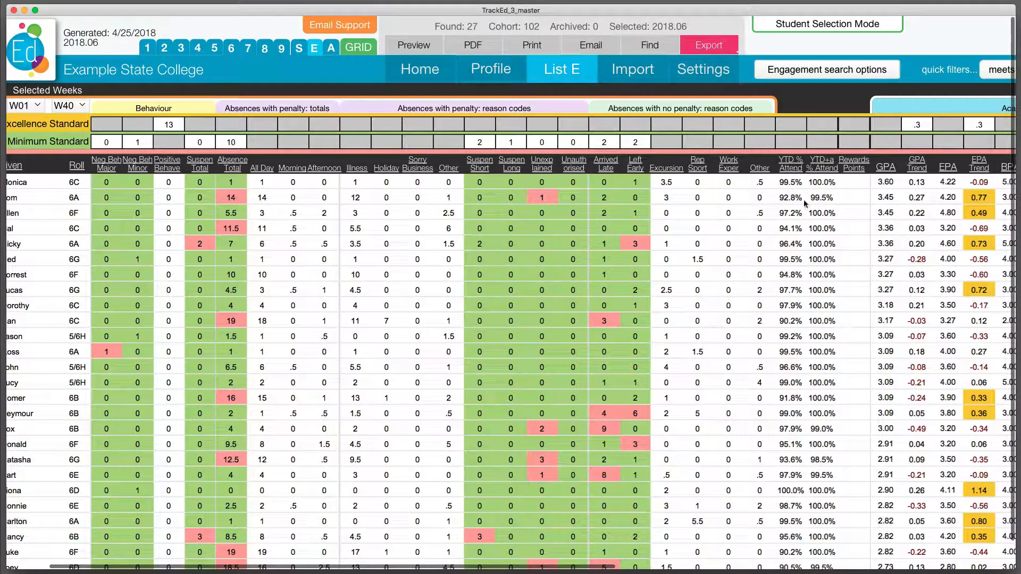
scroll(792, 211, down, 1)
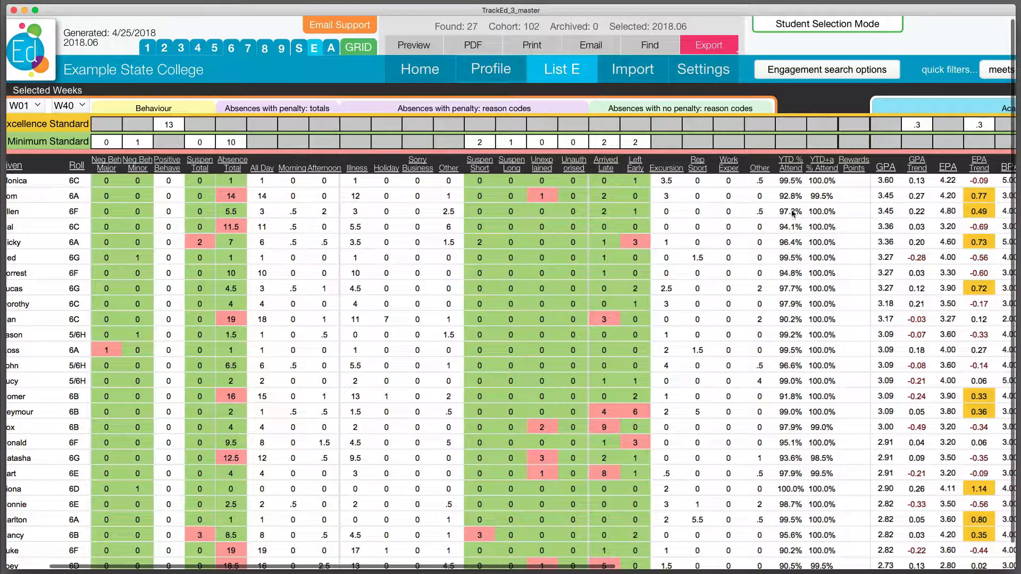
scroll(812, 324, down, 1)
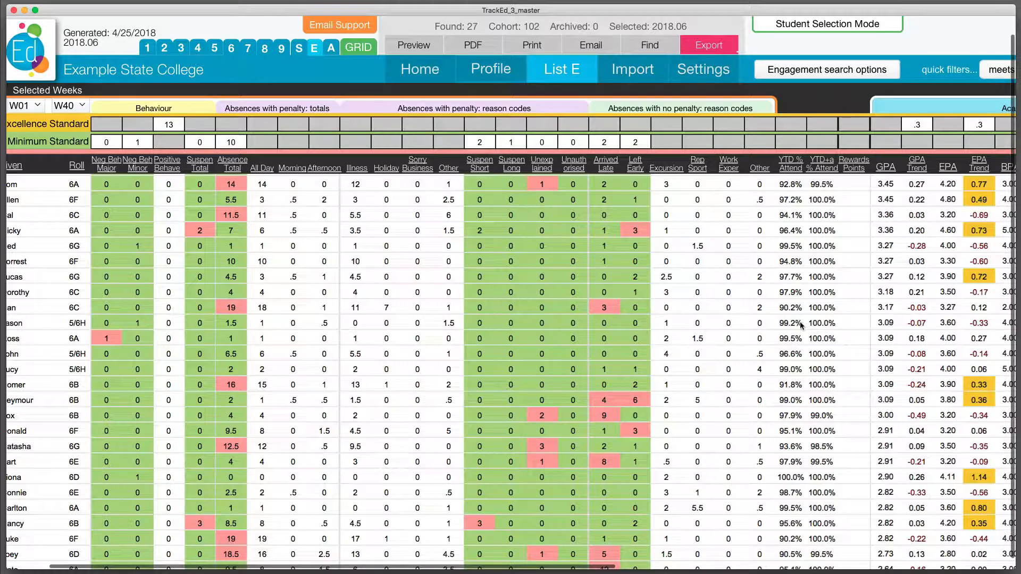
scroll(676, 303, left, 2)
scroll(677, 303, up, 1)
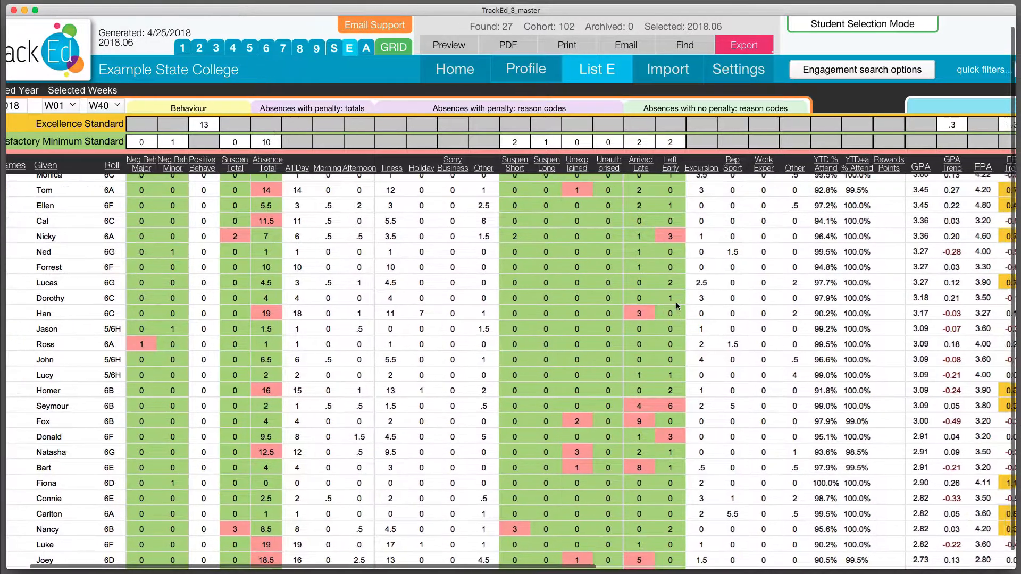
View the found students' weekly, term and year-to-date attendance in the Attendance list.
scroll(675, 301, left, 2)
click(615, 76)
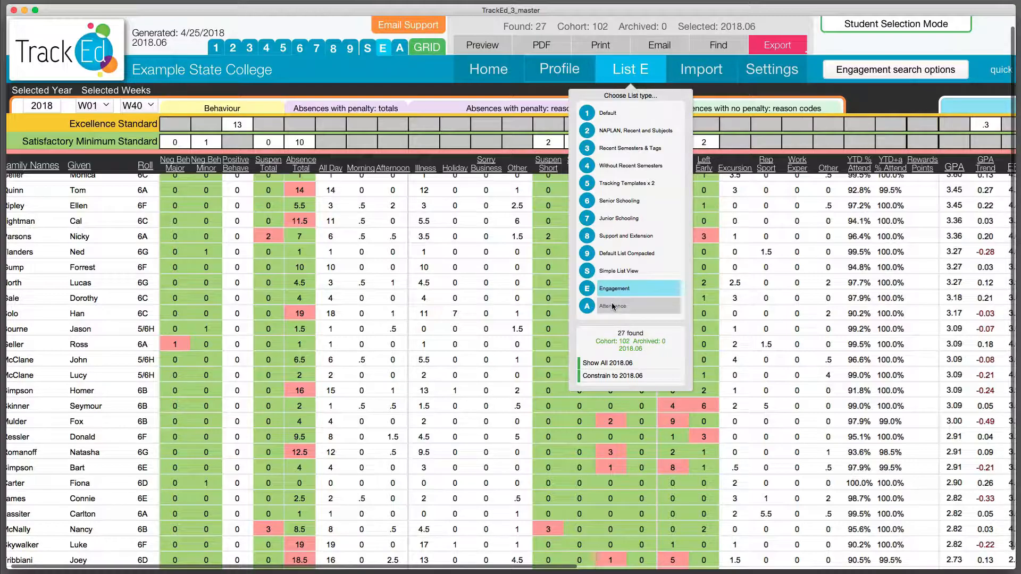
click(592, 307)
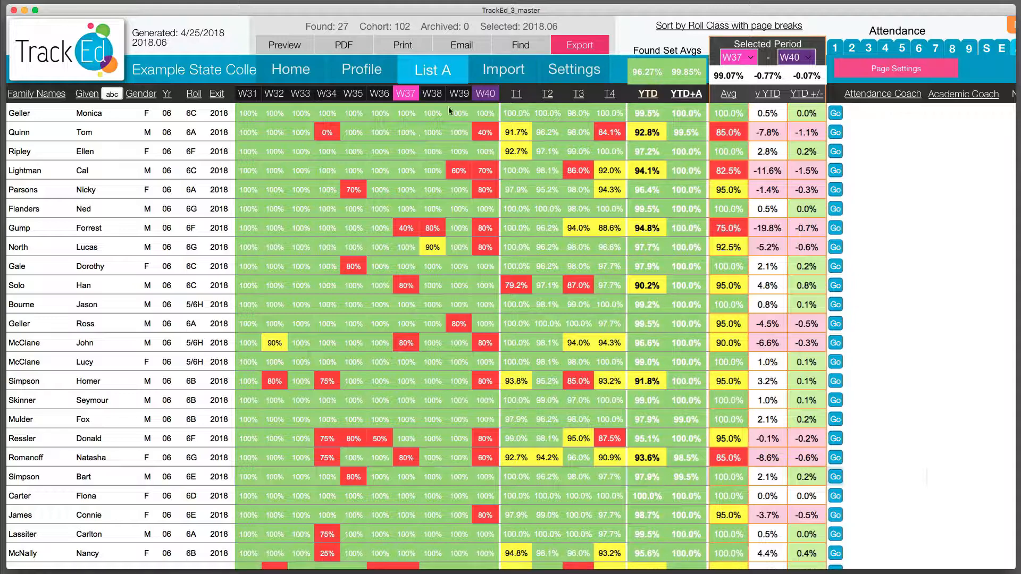
Return to the Engagement list and add the tag AR to all found students.
click(449, 70)
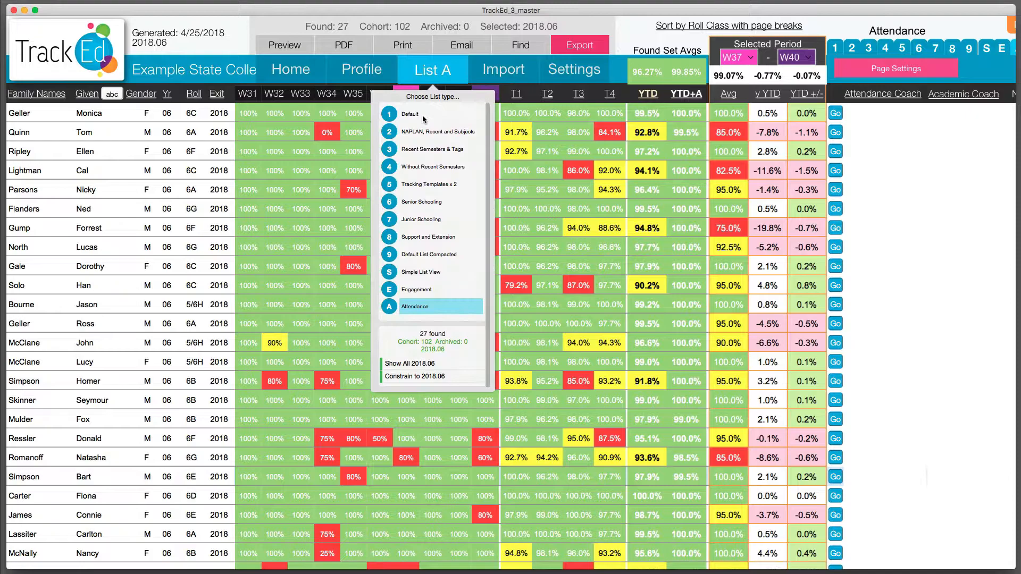
click(424, 287)
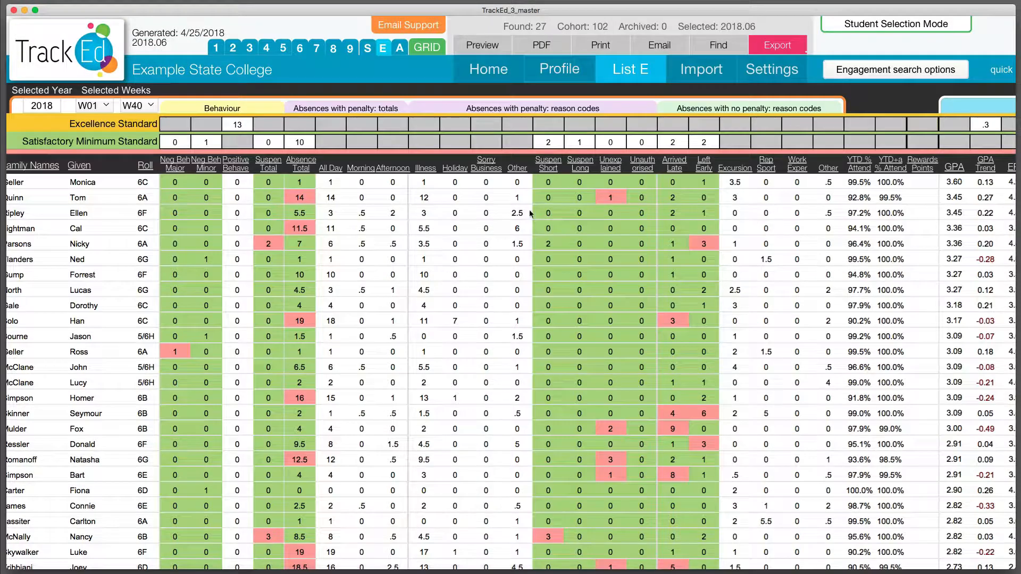
scroll(563, 194, right, 15)
scroll(561, 195, right, 2)
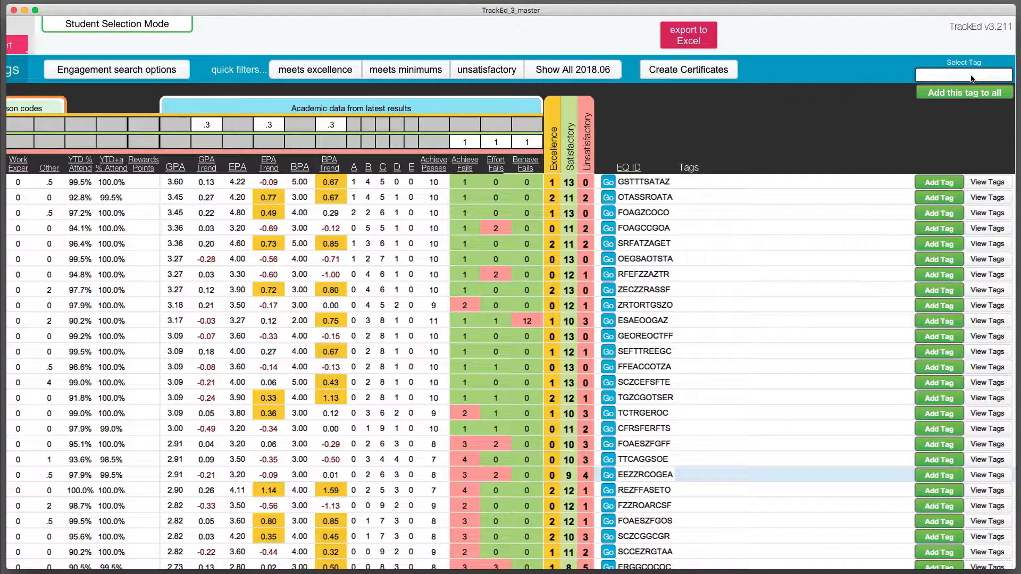
text(R)
click(963, 97)
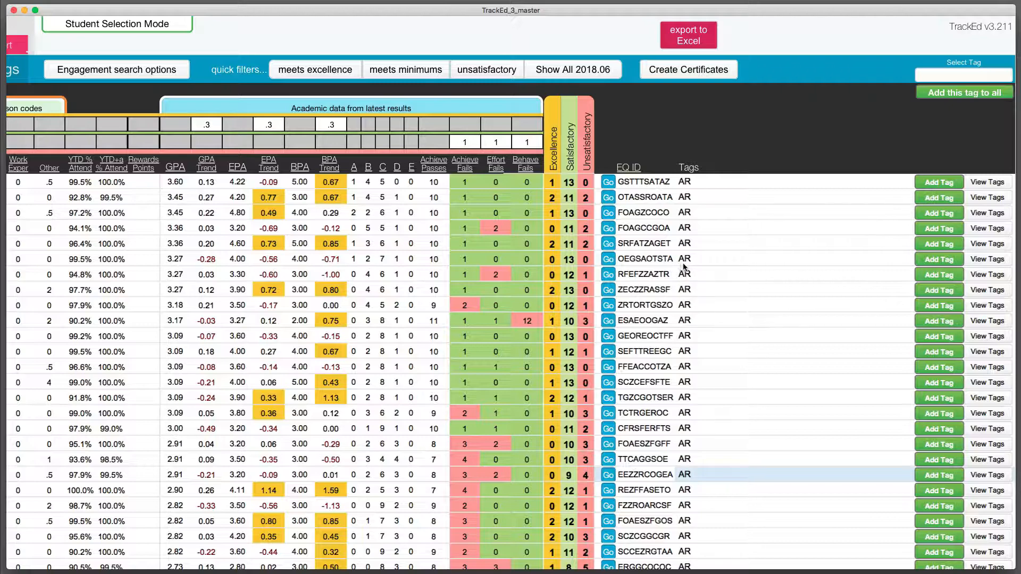
Open the current student's profile and bring up the options for the AR tag.
scroll(503, 275, left, 15)
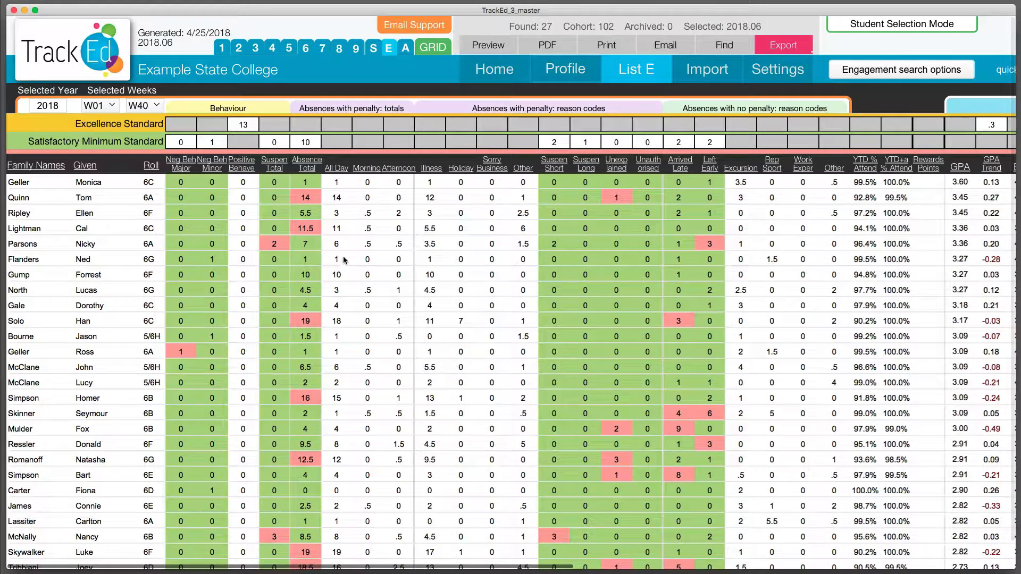
click(575, 65)
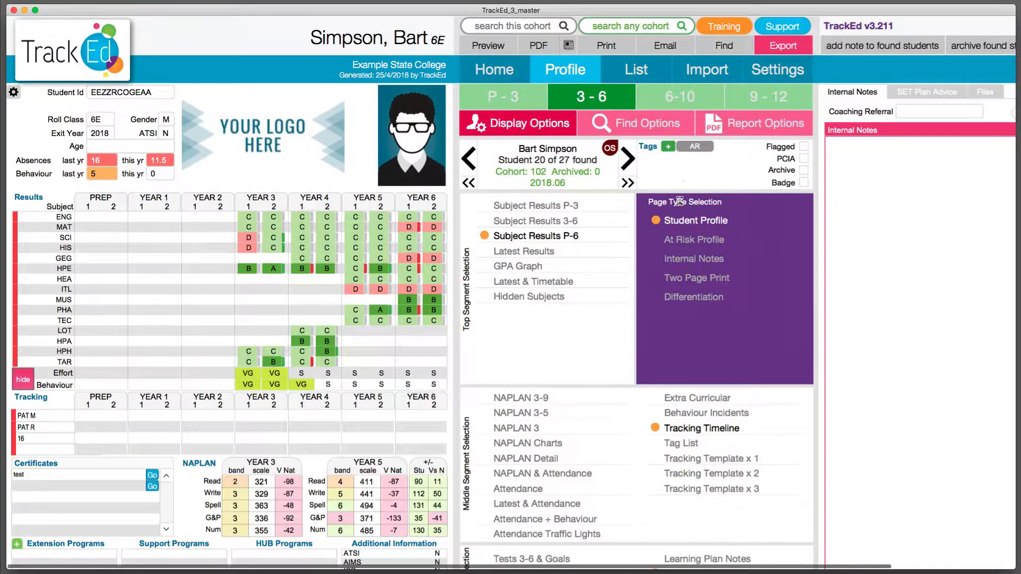
click(697, 147)
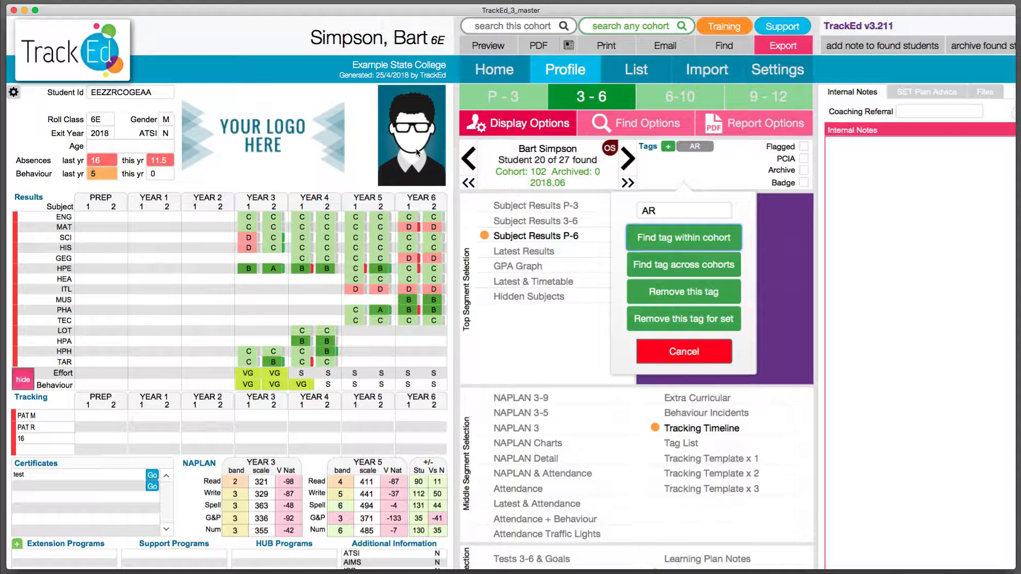
Dismiss the AR tag options and open the Grid Datawall for the found students from the list to browse their results.
click(728, 355)
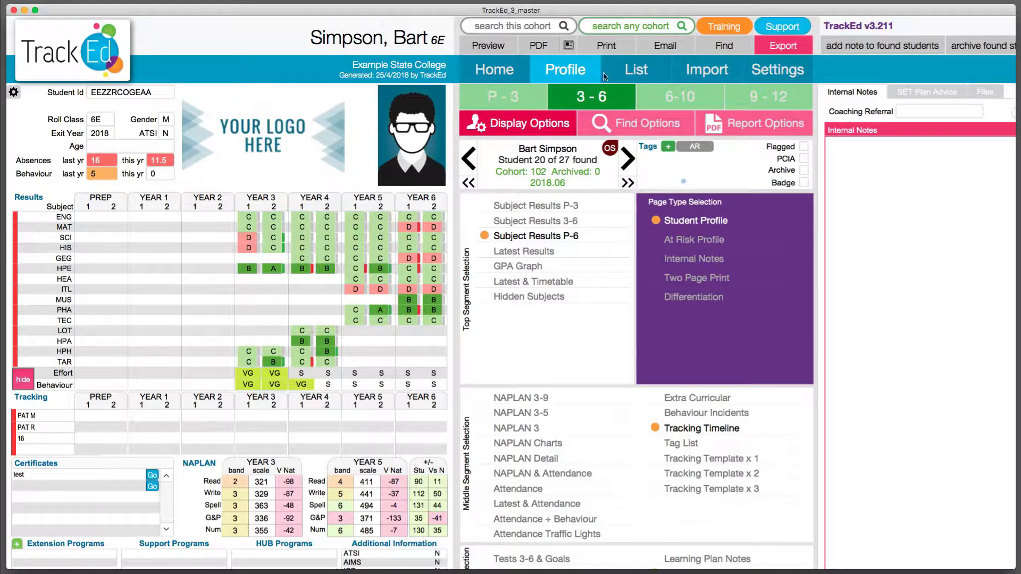
click(629, 72)
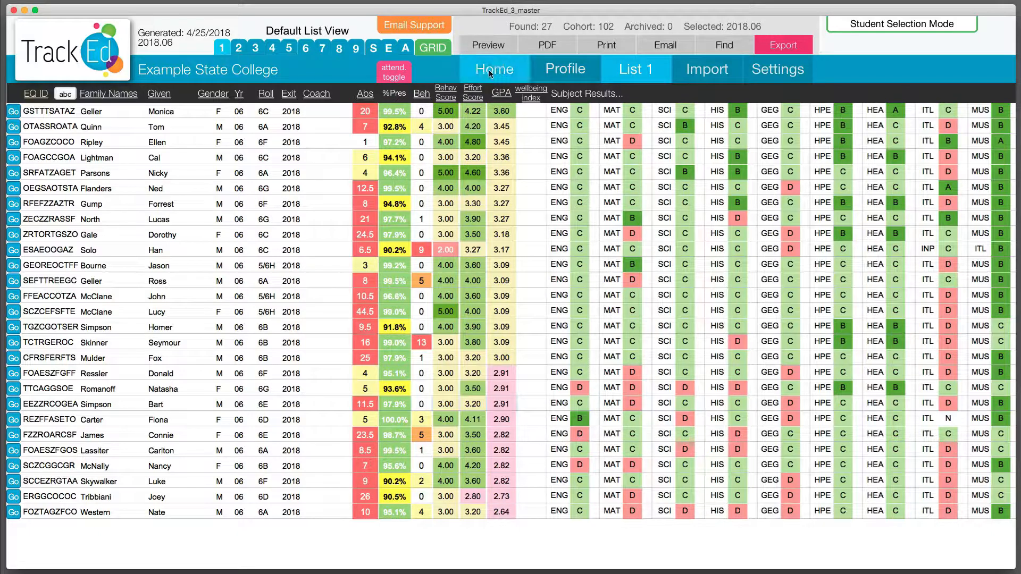
click(548, 47)
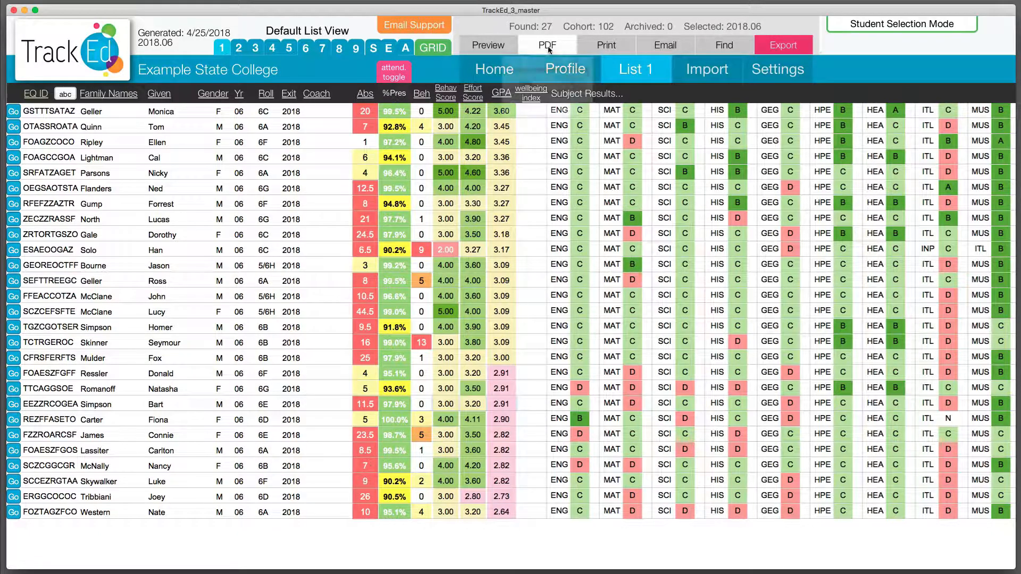
click(471, 155)
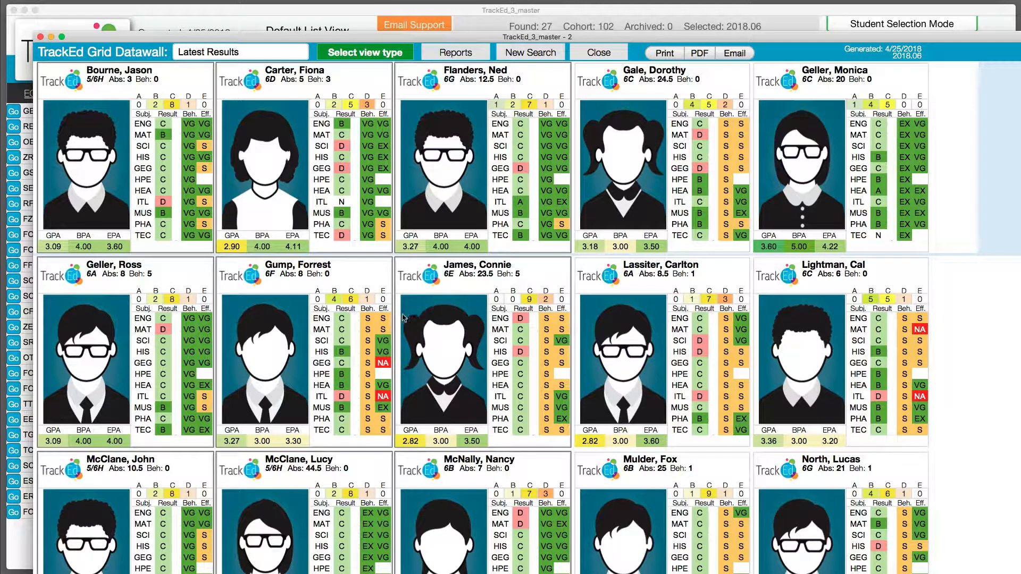
scroll(404, 318, down, 2)
scroll(403, 318, down, 3)
scroll(266, 152, up, 4)
View the Grid Datawall in the Latest Results 2 layout and in the Reading layout.
click(249, 60)
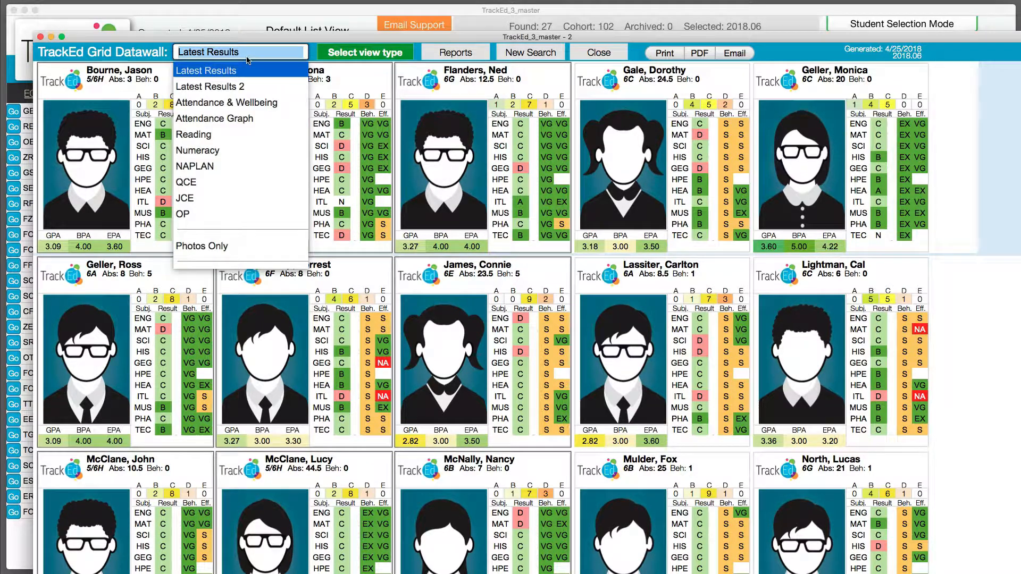
click(236, 87)
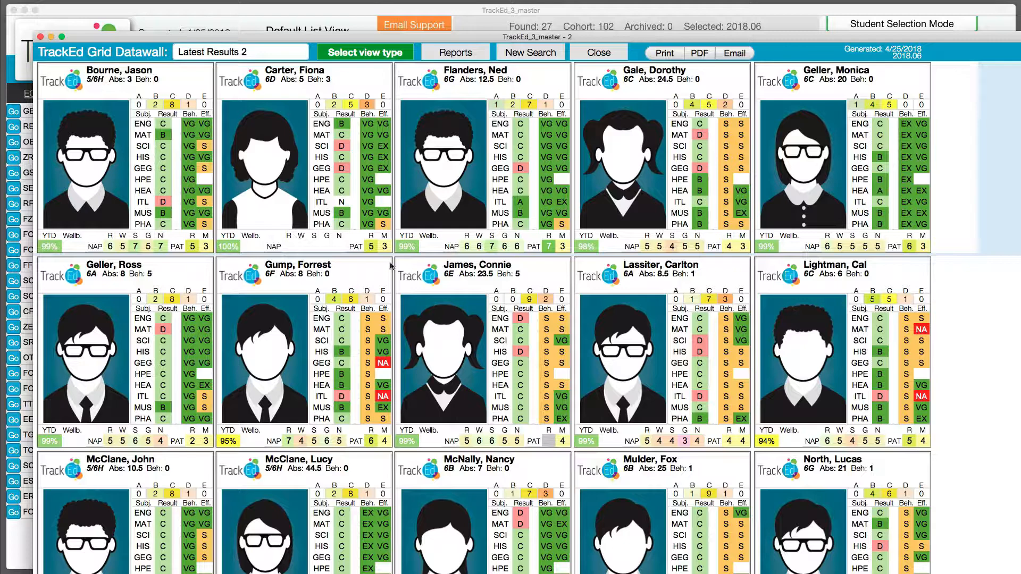
click(282, 56)
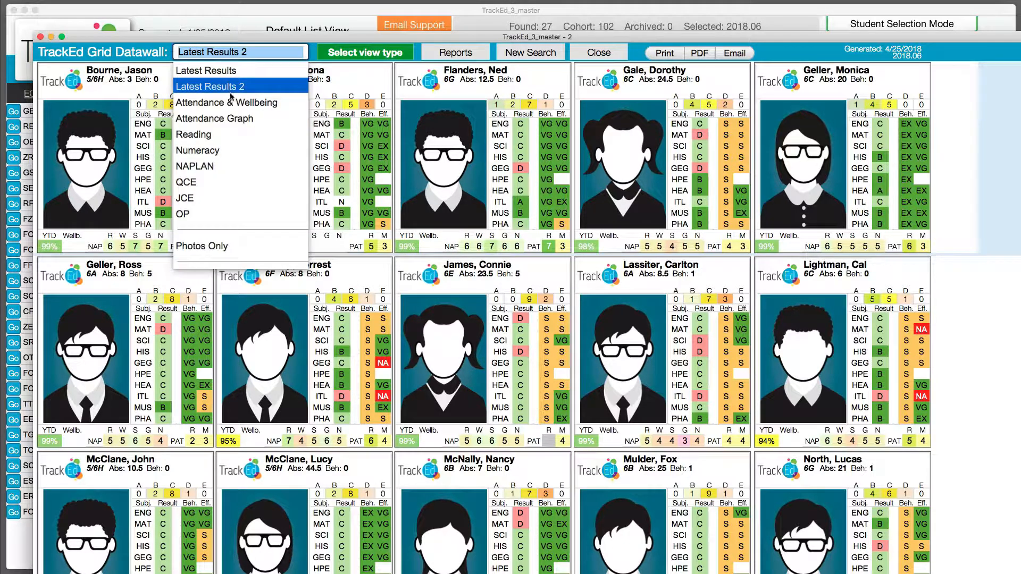
click(205, 135)
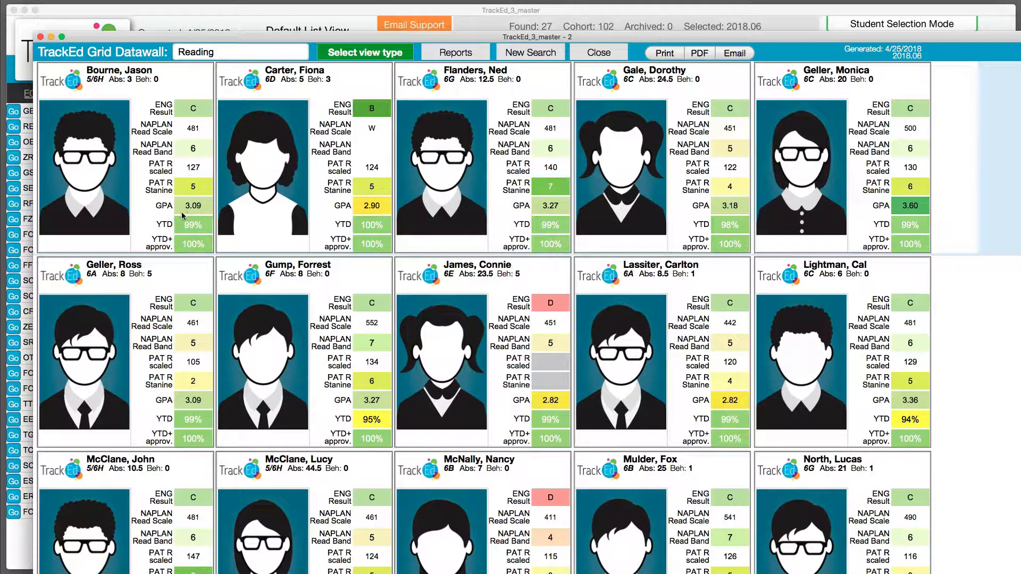
View the Grid Datawall's Numeracy data and its NAPLAN scale and band data.
click(208, 56)
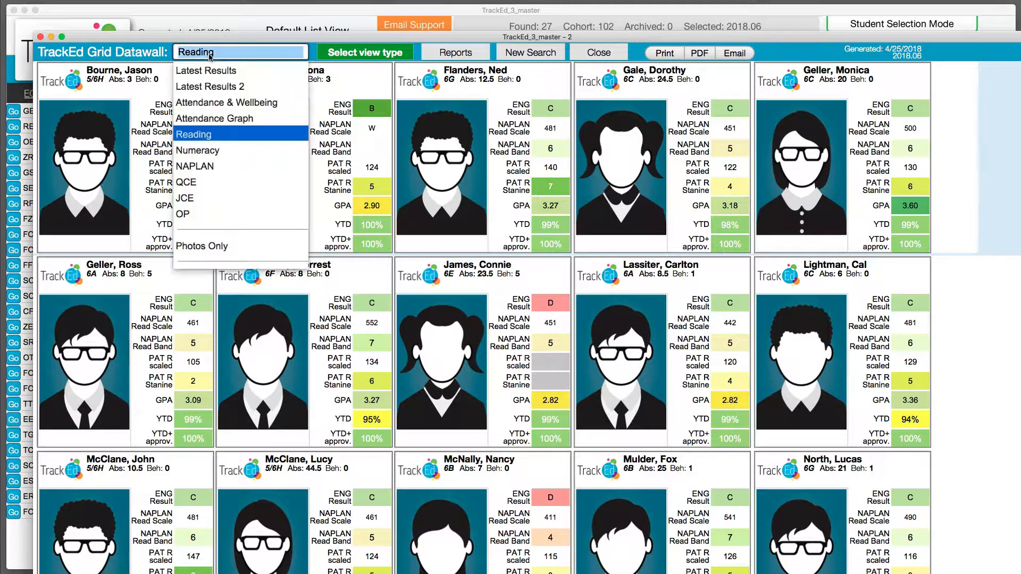
click(210, 155)
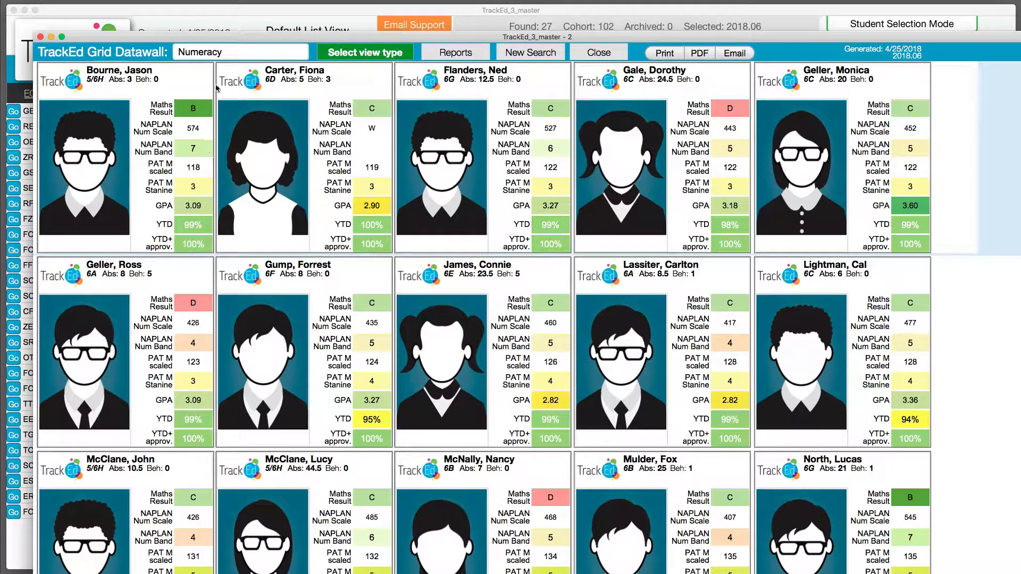
click(216, 58)
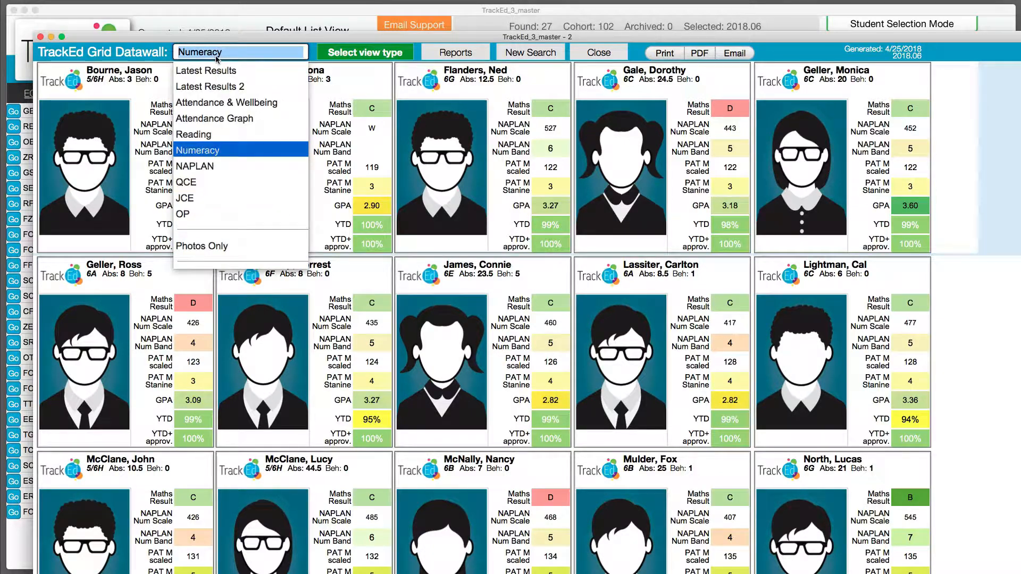
click(195, 168)
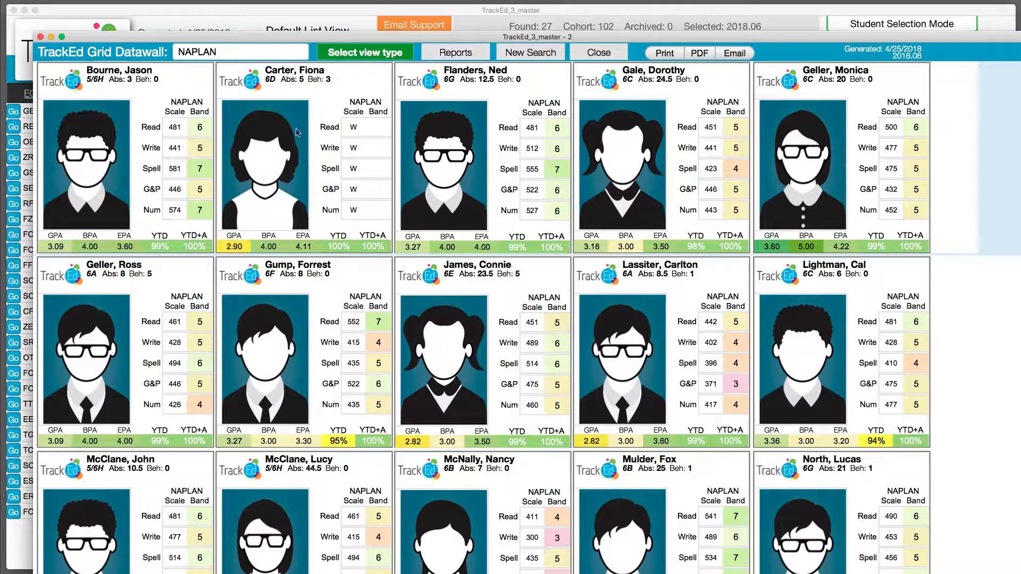
Show the datawall as Photos Only, view the 25-per-page photowall, and close it.
click(266, 54)
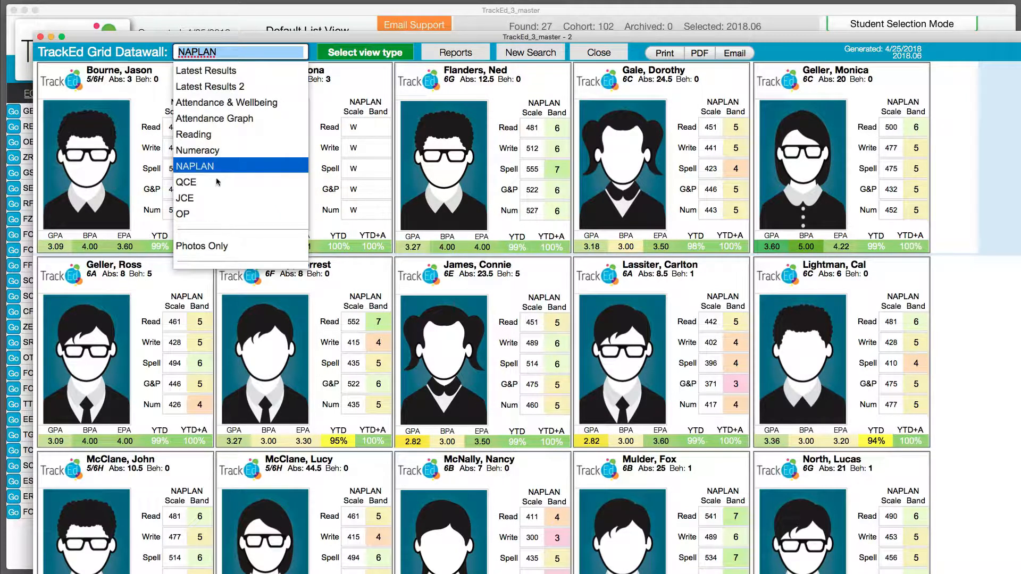
click(209, 247)
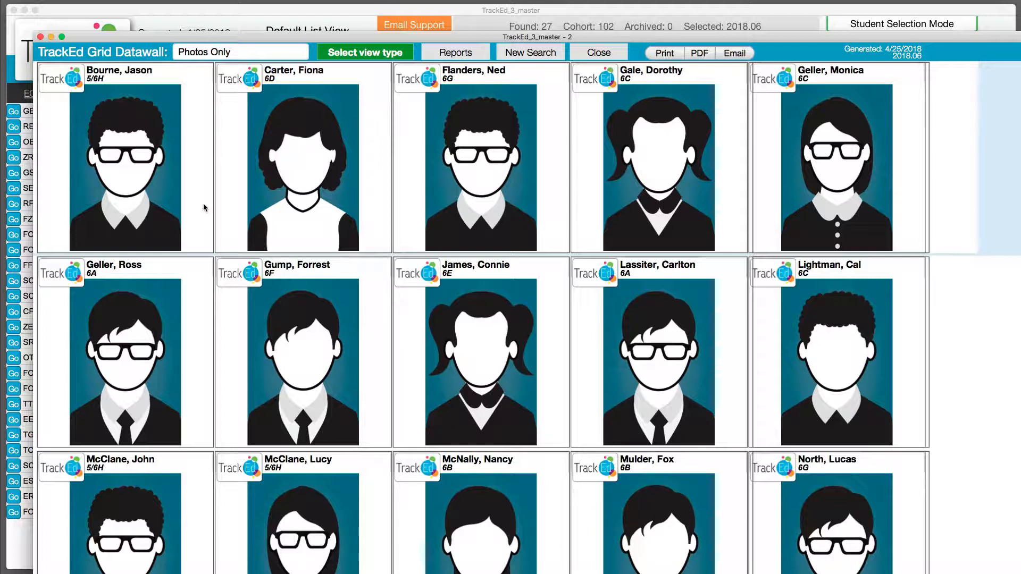
click(242, 55)
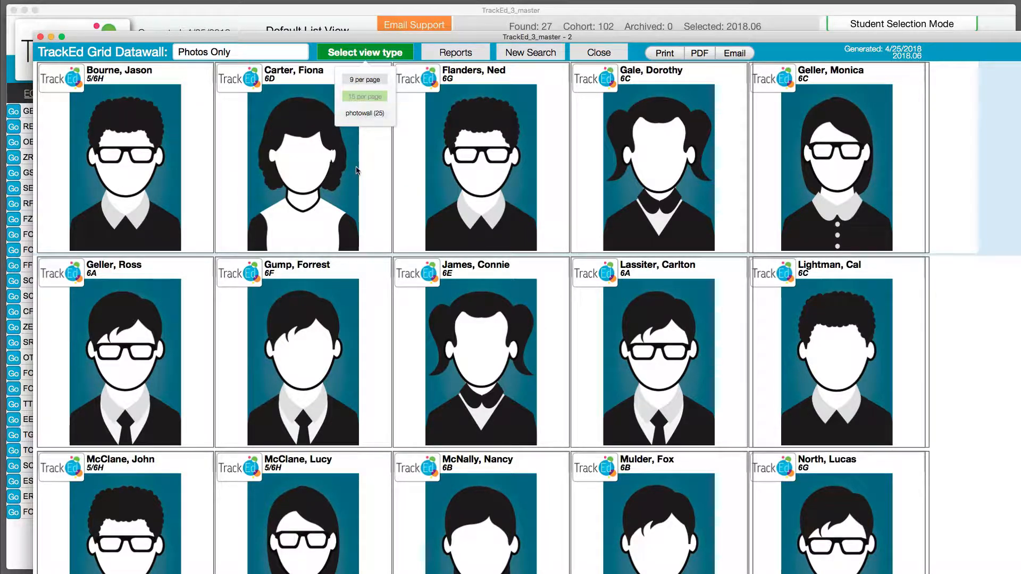
click(365, 113)
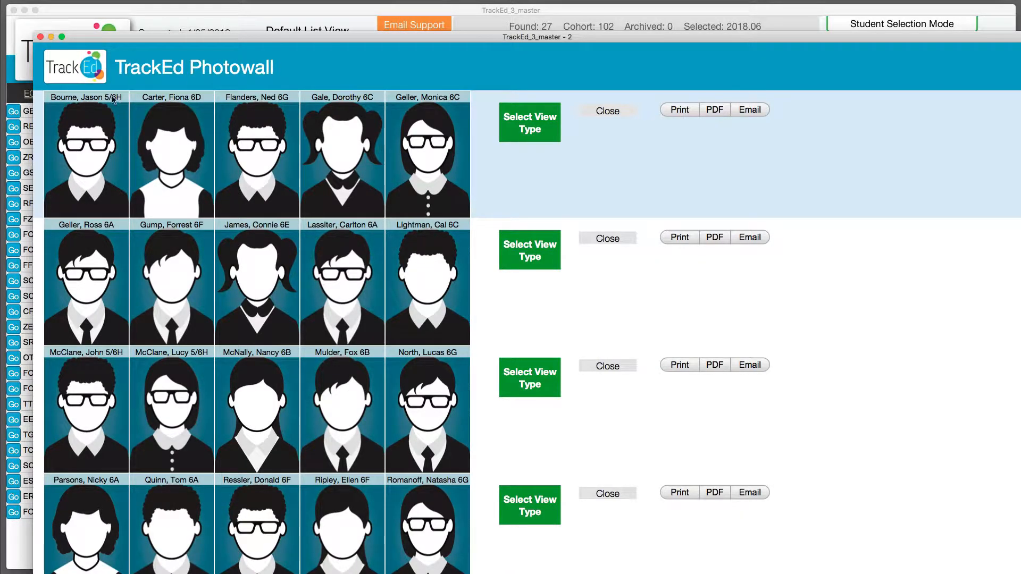
click(620, 114)
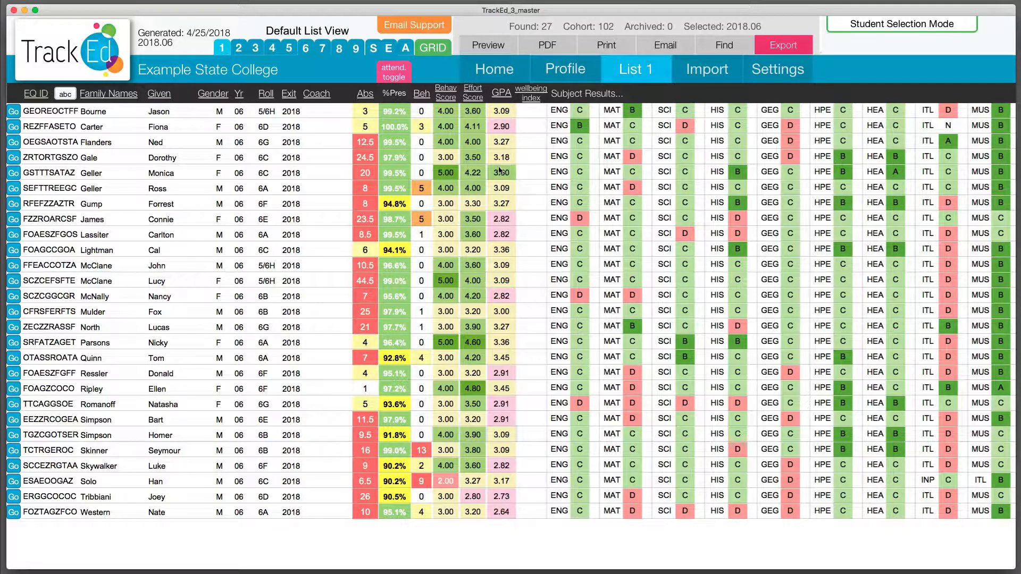
Look over the profile's Find Options, and briefly reopen and close the Grid Datawall from the list.
click(576, 72)
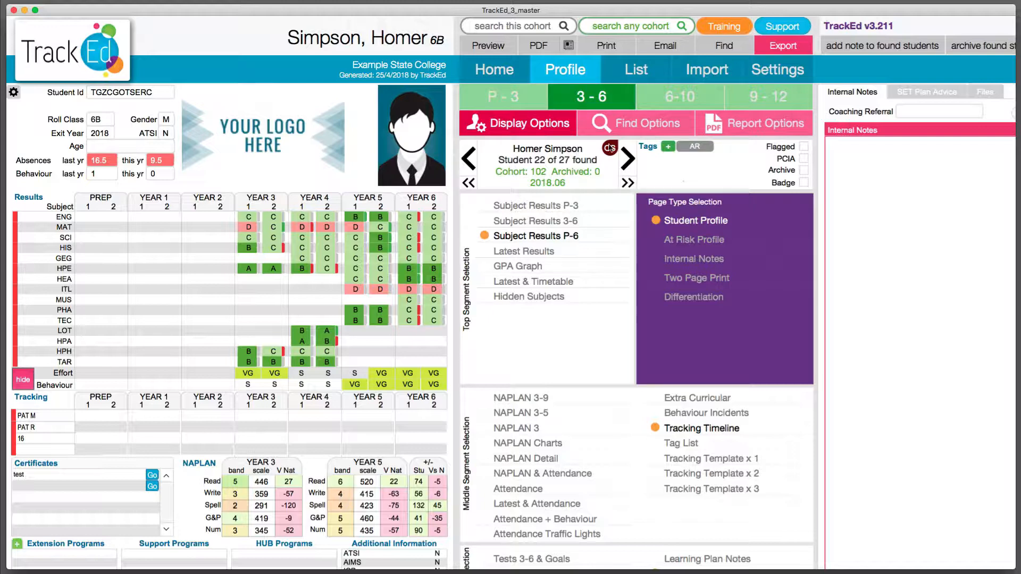
click(627, 134)
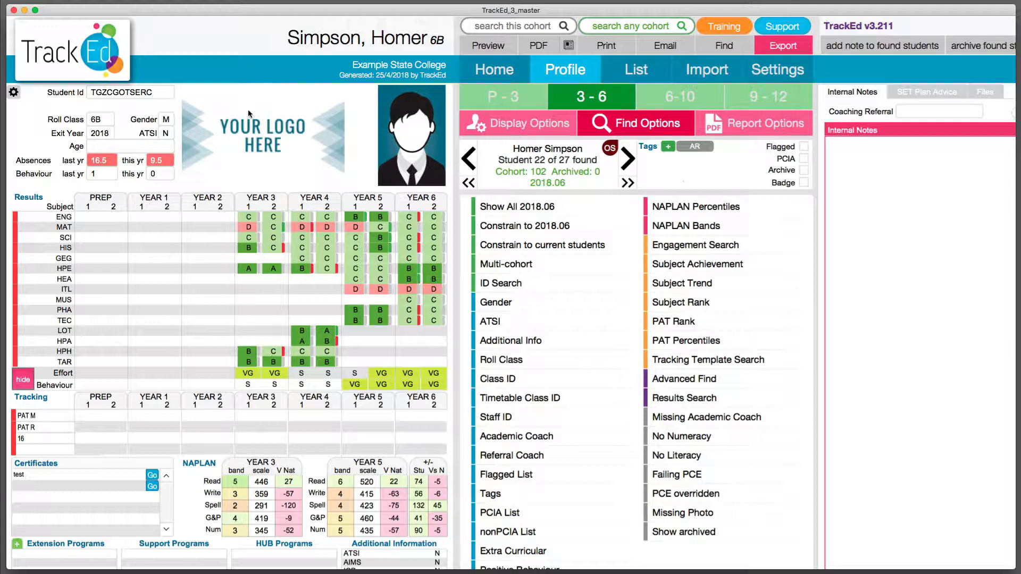
click(636, 69)
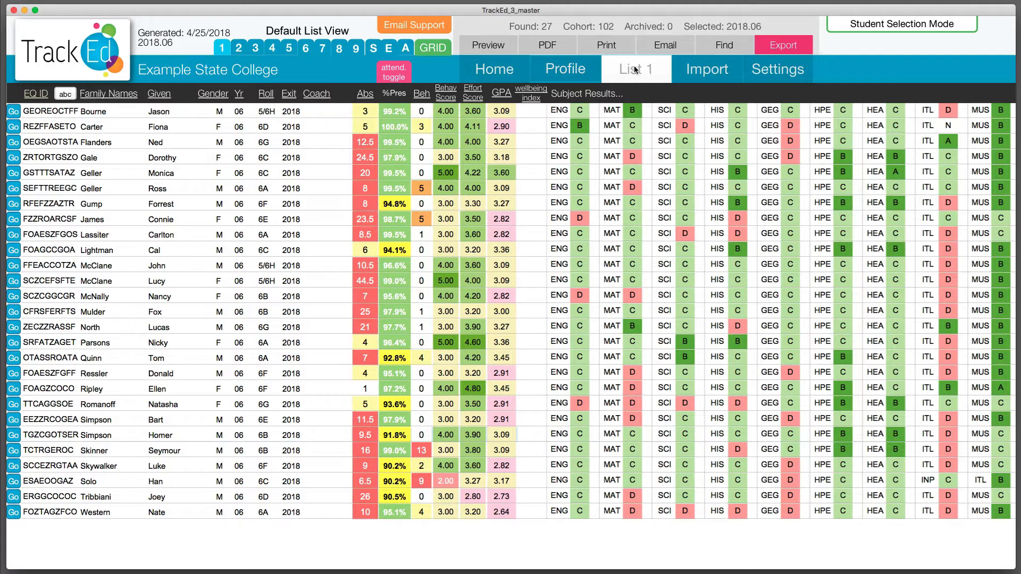
click(419, 55)
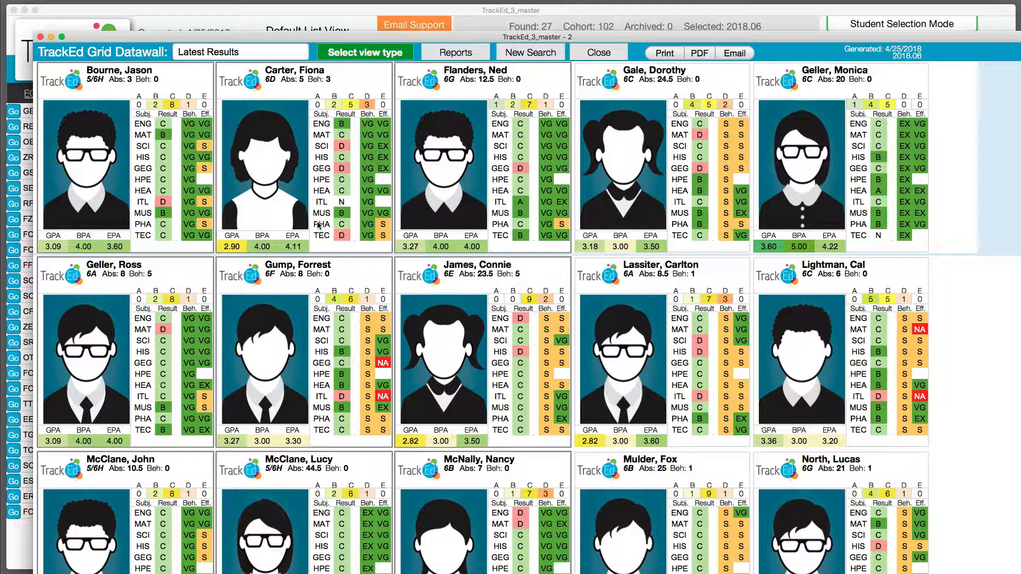
click(594, 55)
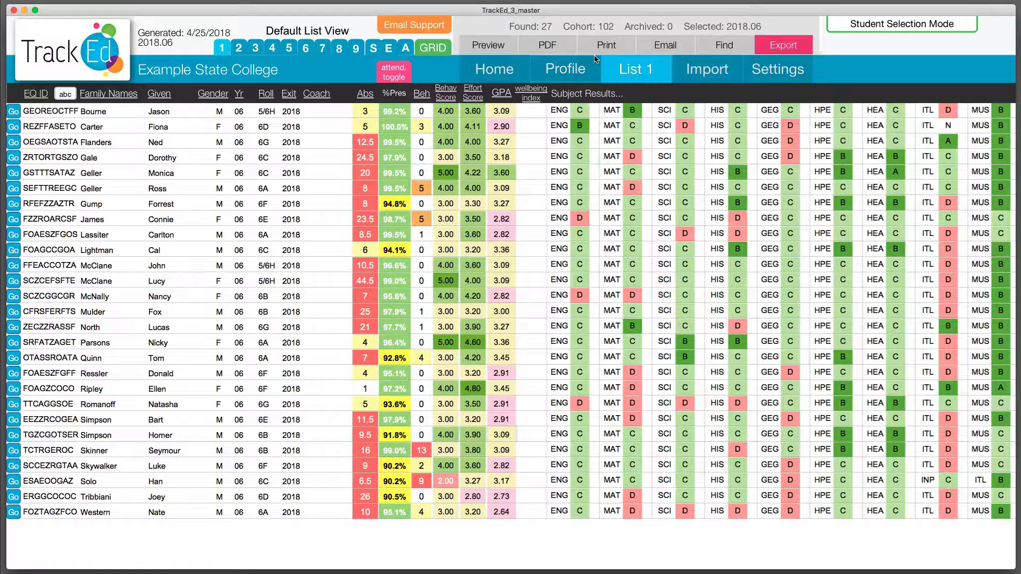
Open the three-page Detailed Student NAPLAN Report for the Year 5 test from the profile's report options.
click(567, 67)
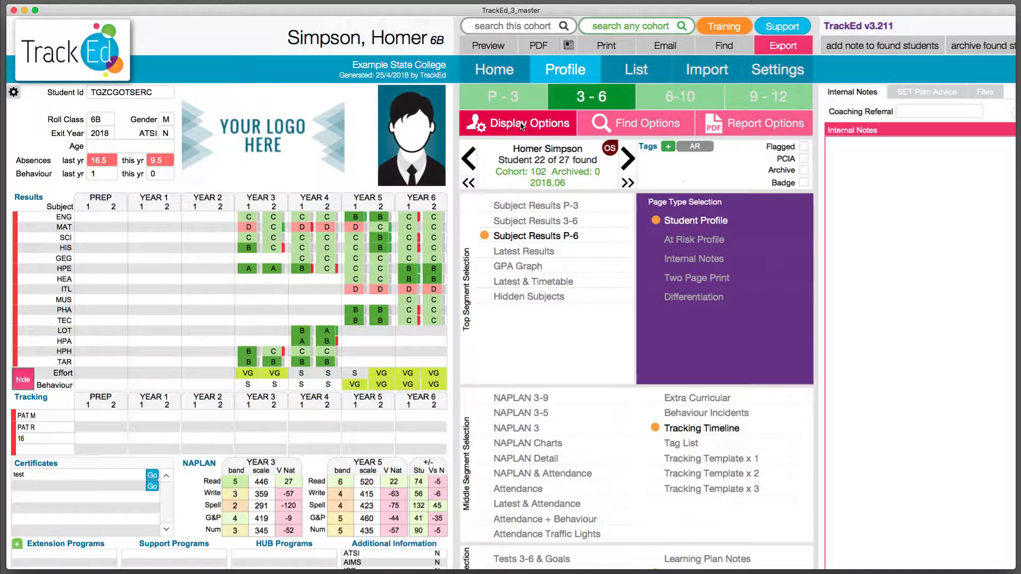
click(756, 132)
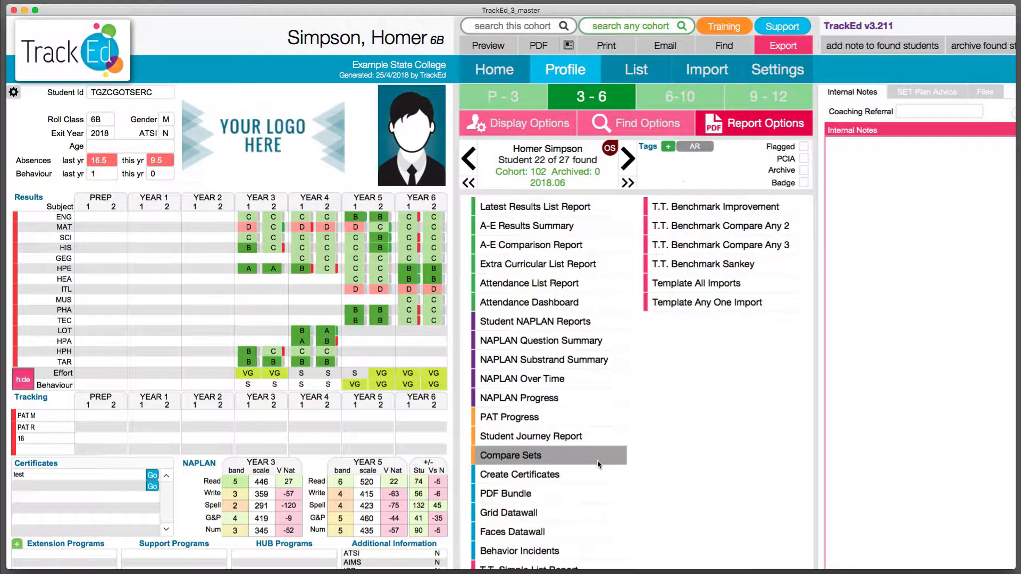
scroll(599, 452, down, 2)
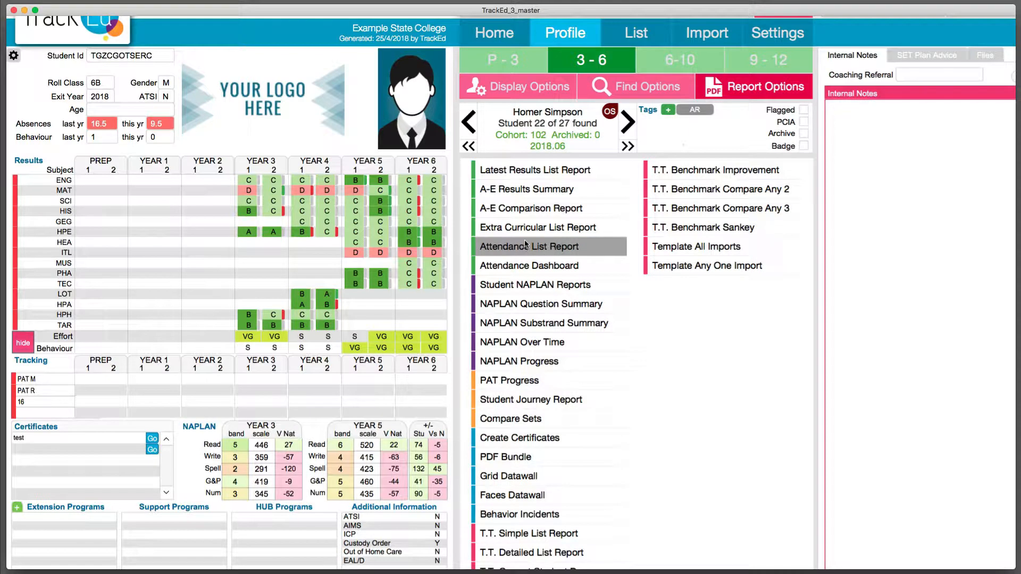
click(521, 288)
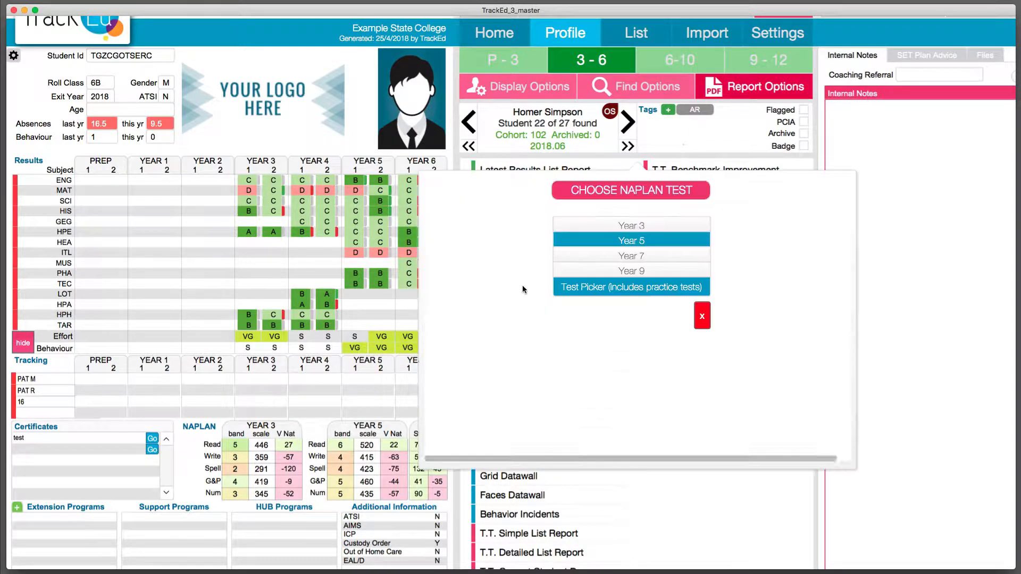
click(615, 242)
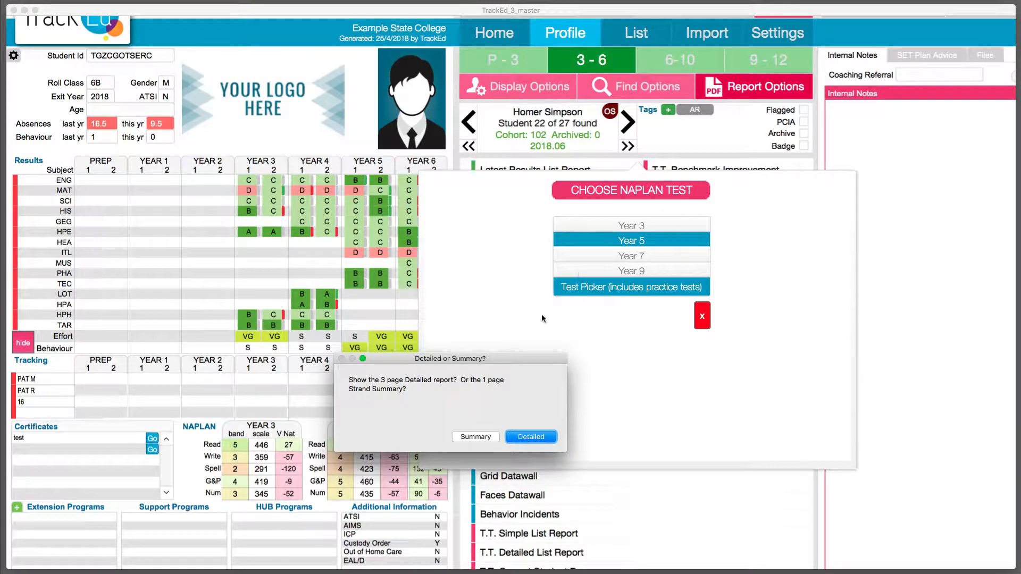
click(522, 435)
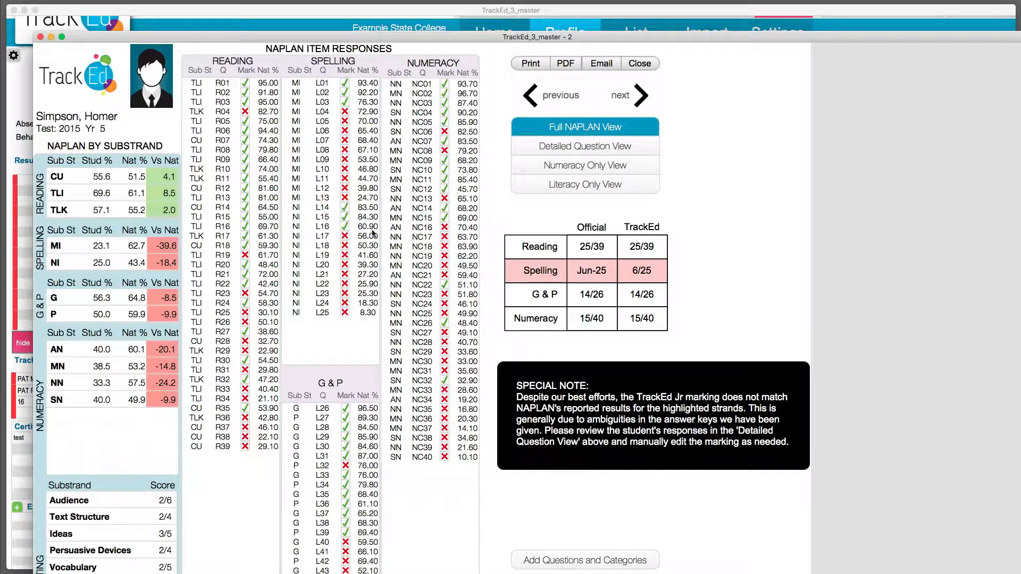
Read through the full NAPLAN report's item responses, substrand analyses and weakest incorrect answers for numeracy, writing, reading and spelling.
scroll(240, 254, down, 15)
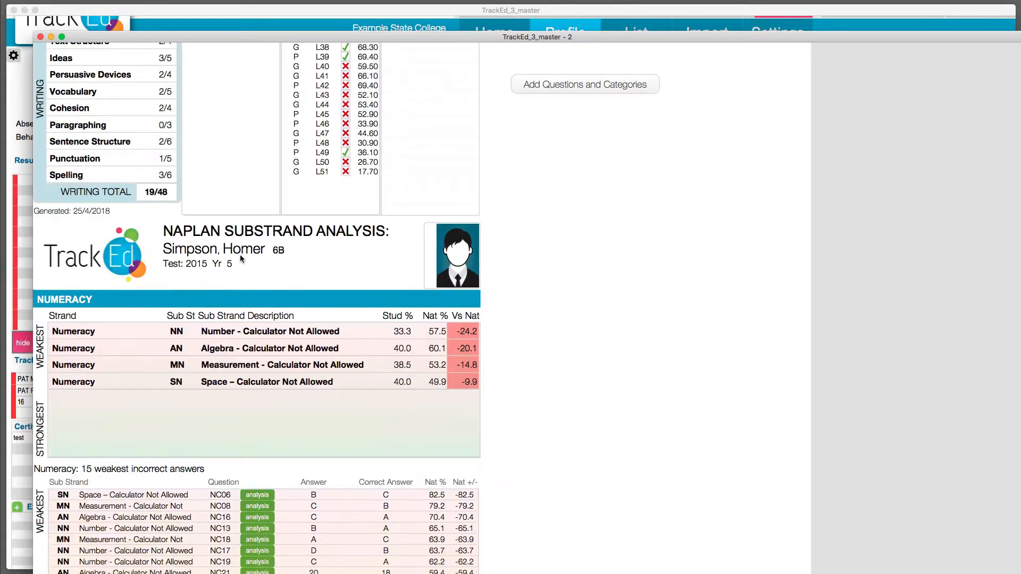
scroll(241, 259, down, 5)
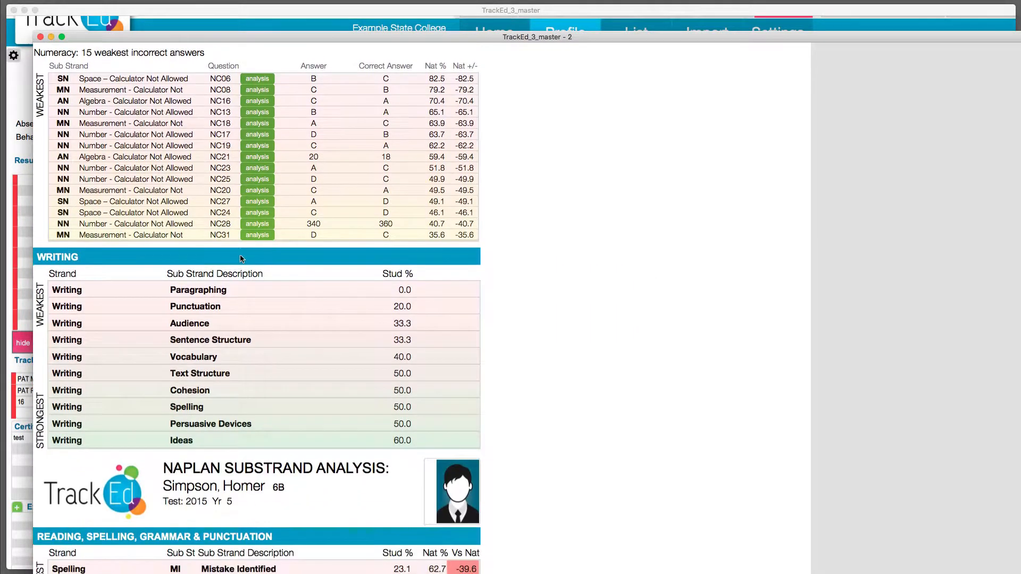
scroll(240, 259, down, 7)
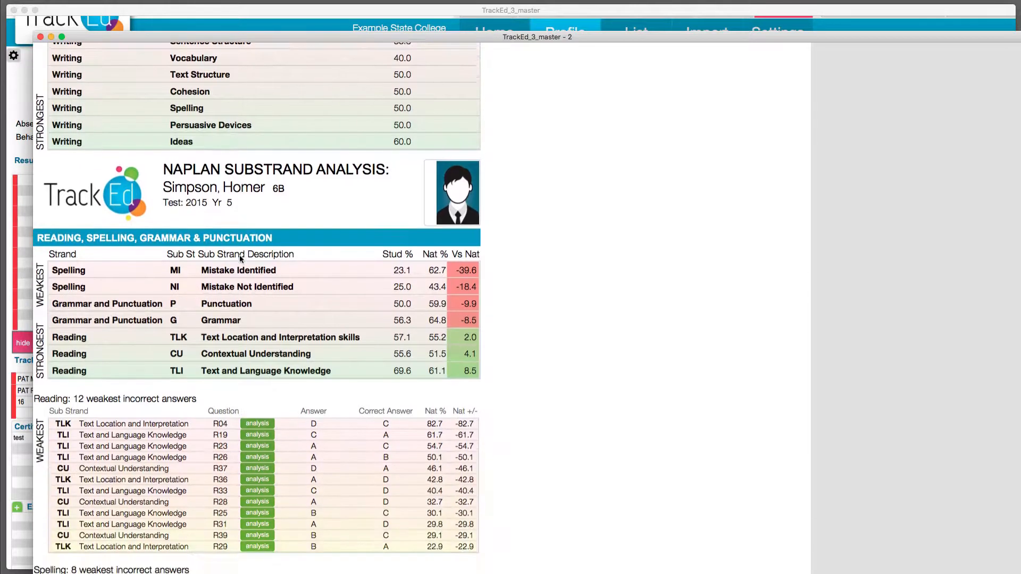
scroll(240, 260, down, 2)
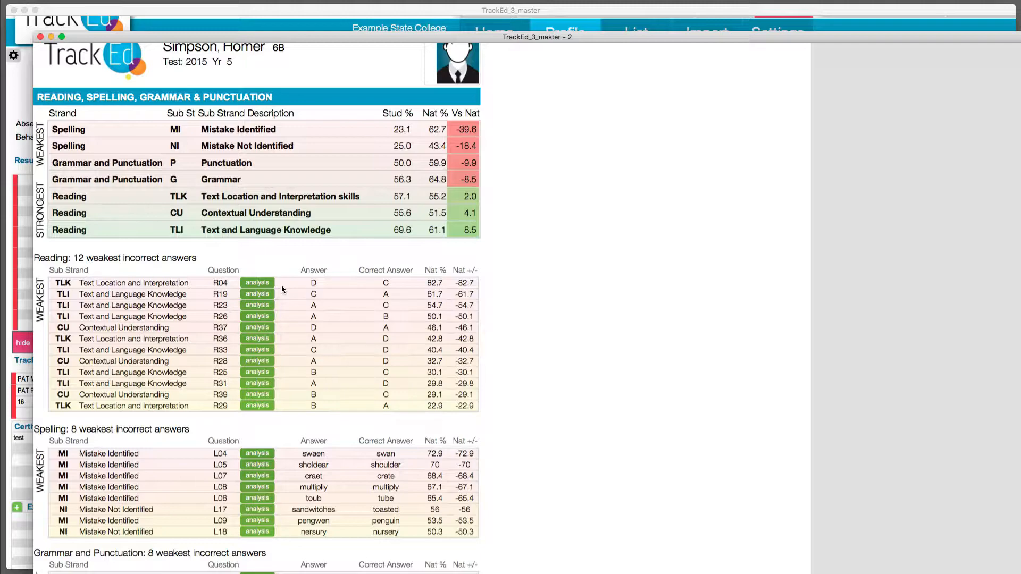
scroll(316, 310, down, 10)
scroll(316, 309, up, 10)
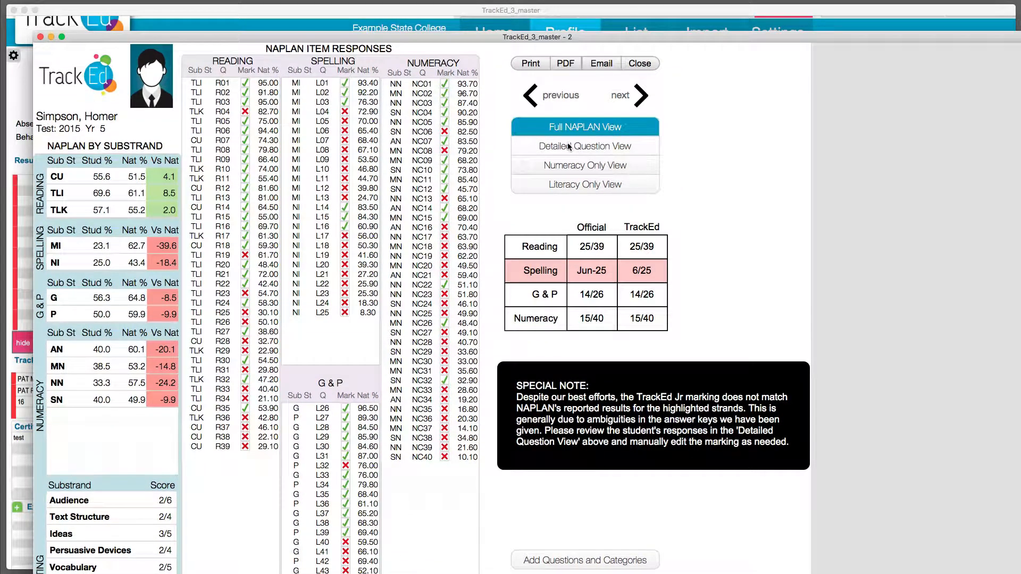
View the student's NAPLAN analysis in the Numeracy Only View and the Literacy Only View.
click(575, 166)
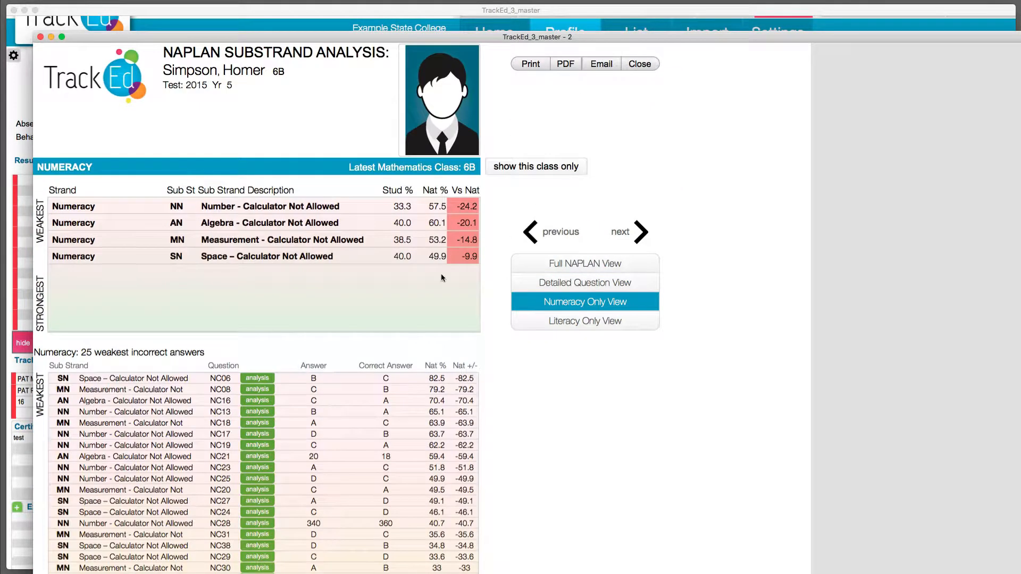
click(567, 322)
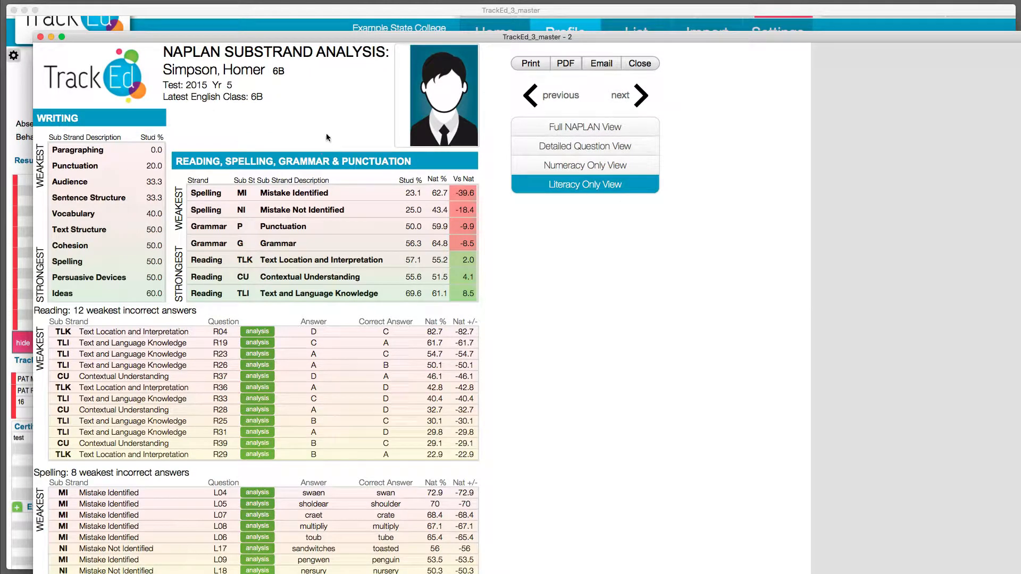
Read through the Literacy Only View's substrand analysis and the weakest incorrect answers for reading, spelling, and grammar and punctuation.
scroll(308, 231, down, 3)
scroll(308, 231, down, 3)
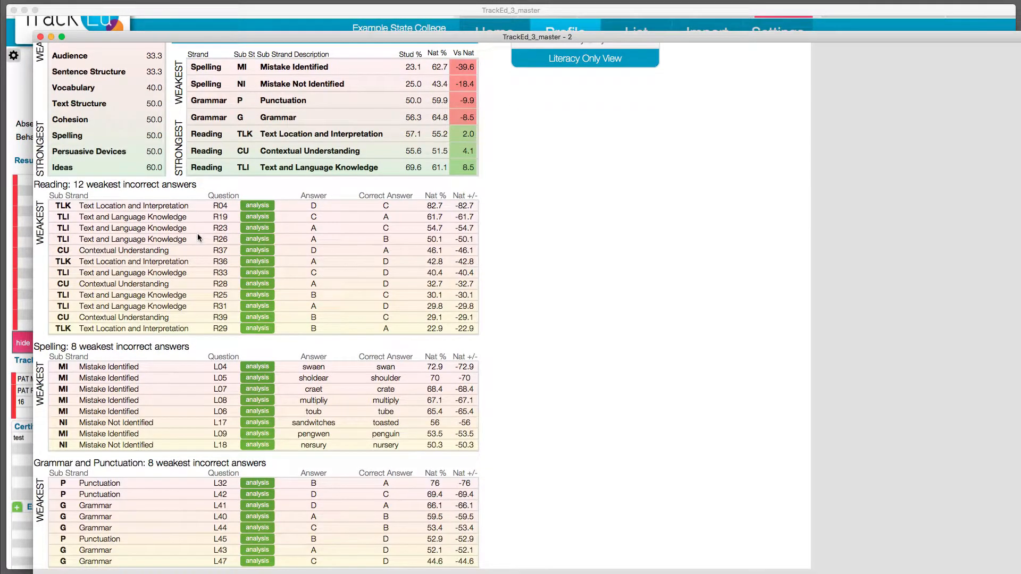
scroll(197, 233, up, 2)
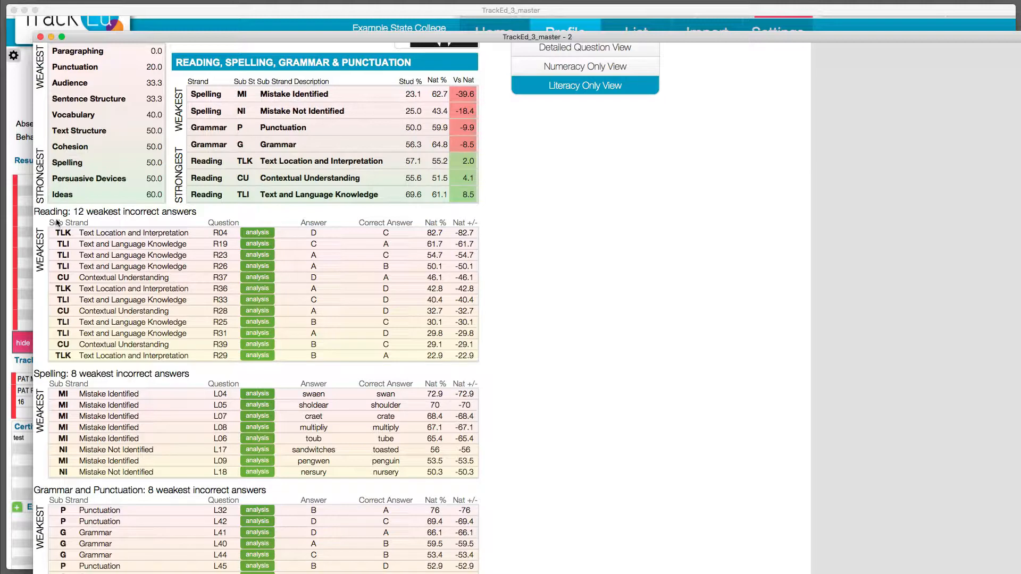
scroll(56, 324, up, 1)
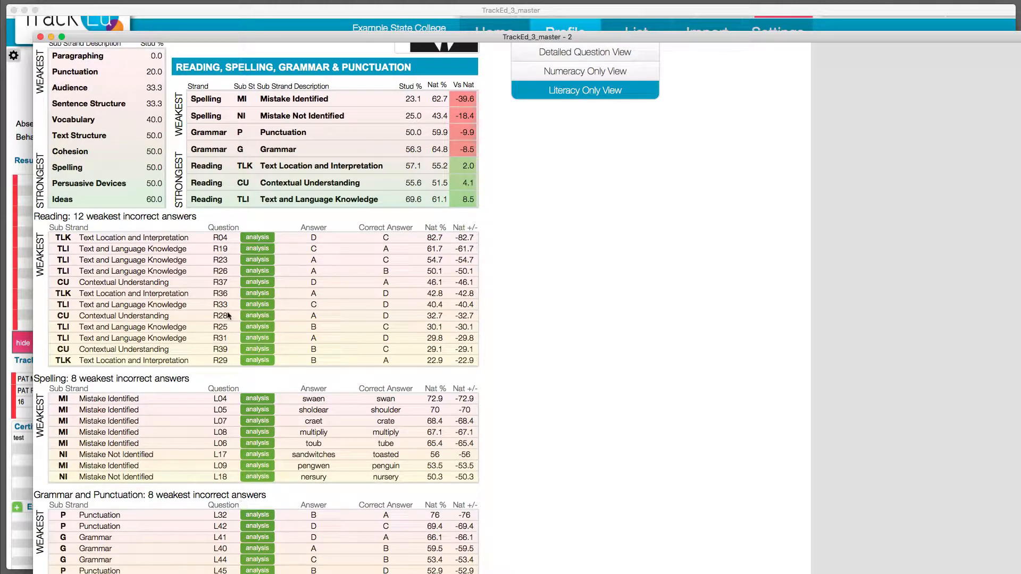
scroll(558, 356, up, 4)
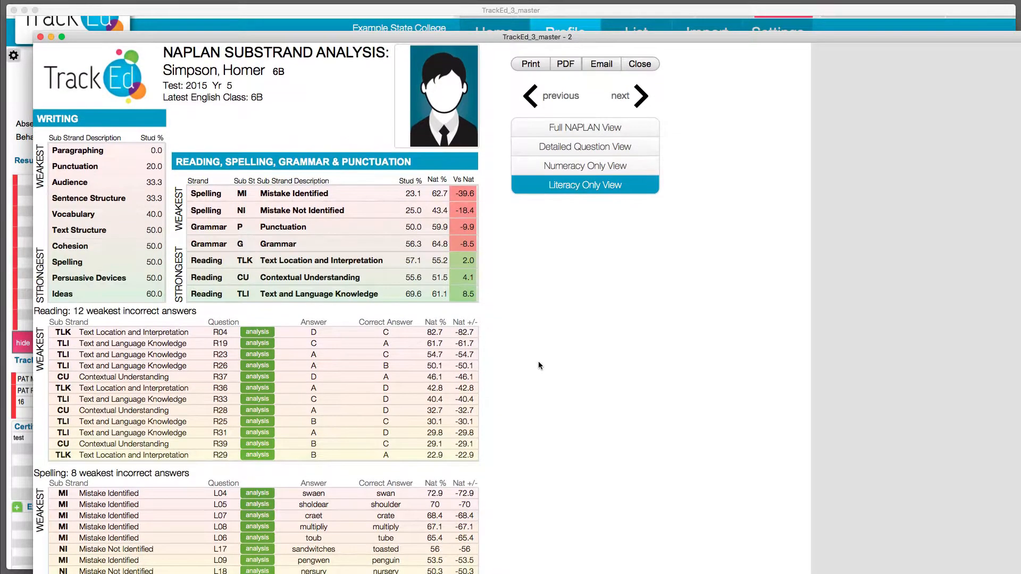
Page forward through the next students' Literacy Only NAPLAN analyses and close the report.
click(640, 101)
click(639, 101)
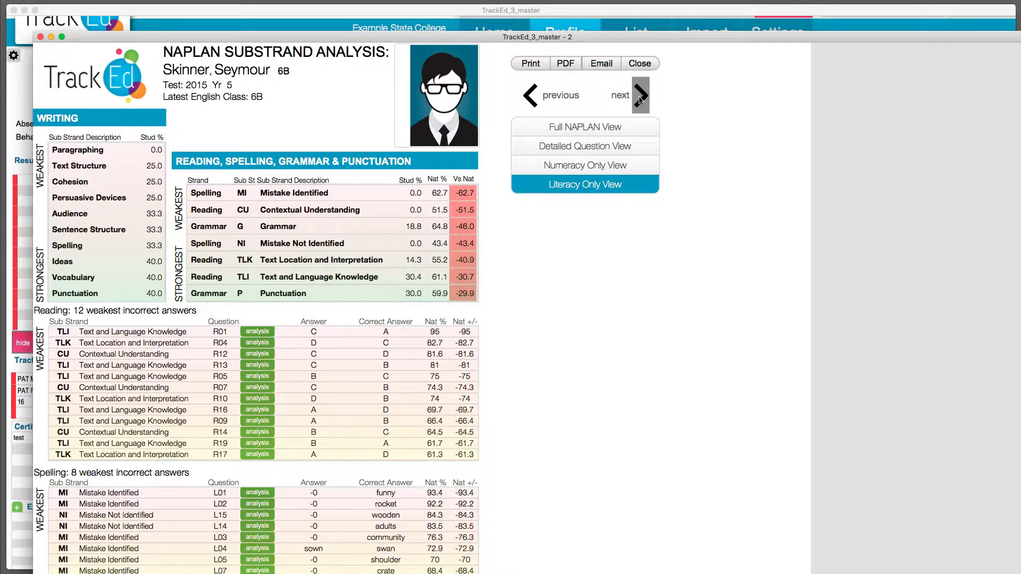
click(639, 102)
click(640, 99)
click(640, 99)
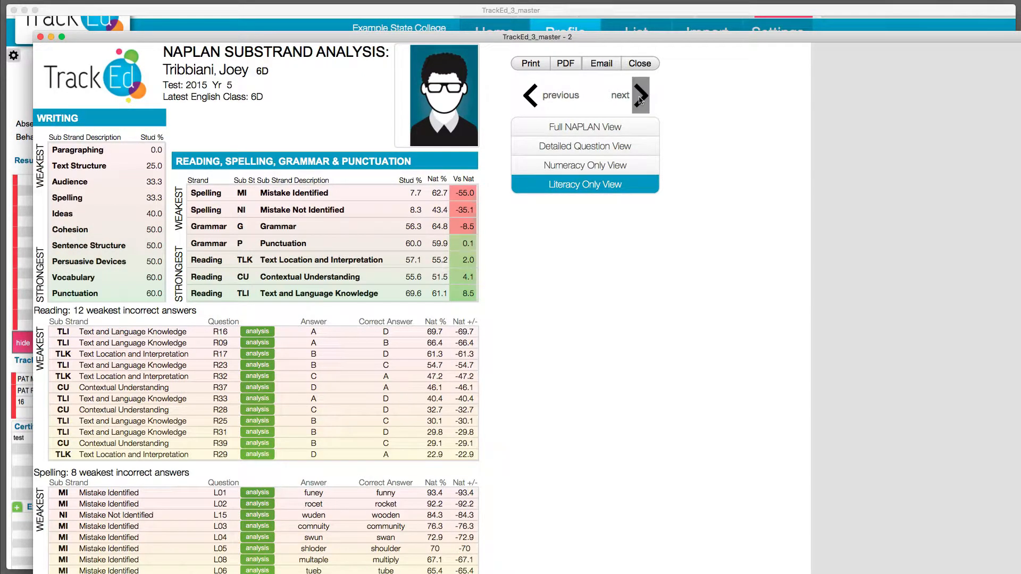
click(640, 64)
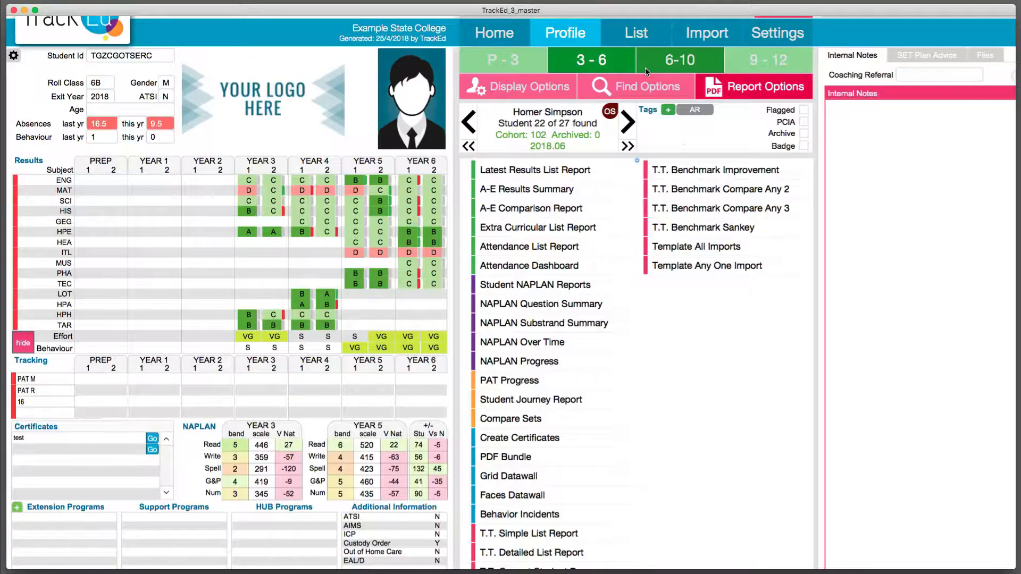
Generate the NAPLAN Question Summary for the most recent 2015 Year 5 official results, filtered to Maths substrands.
click(547, 308)
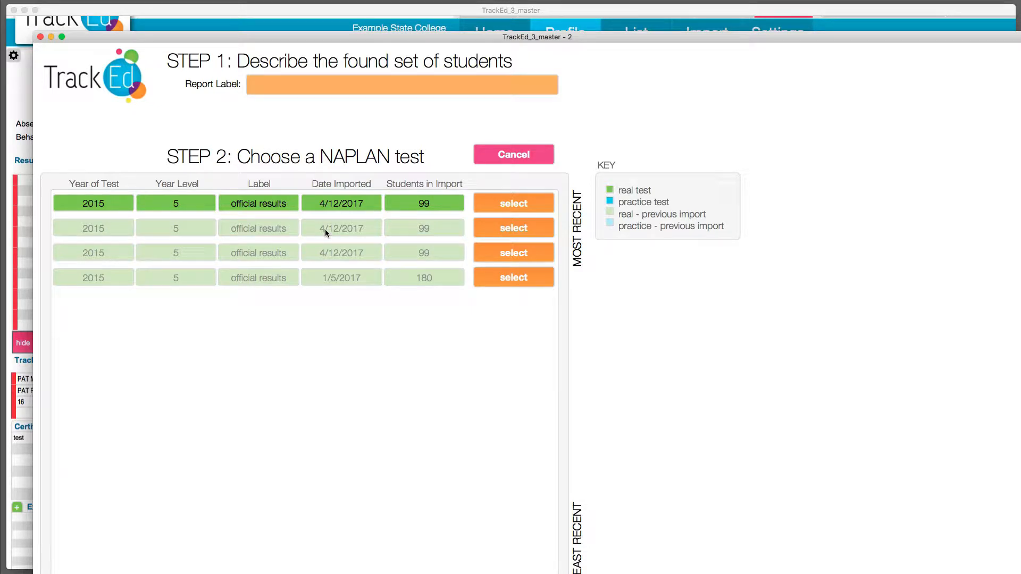
click(498, 209)
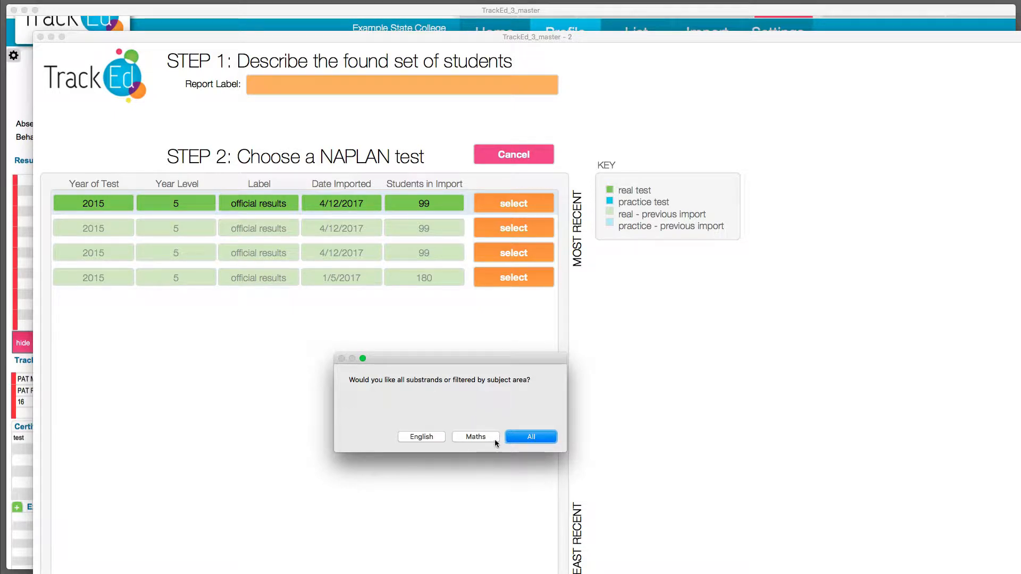
click(458, 437)
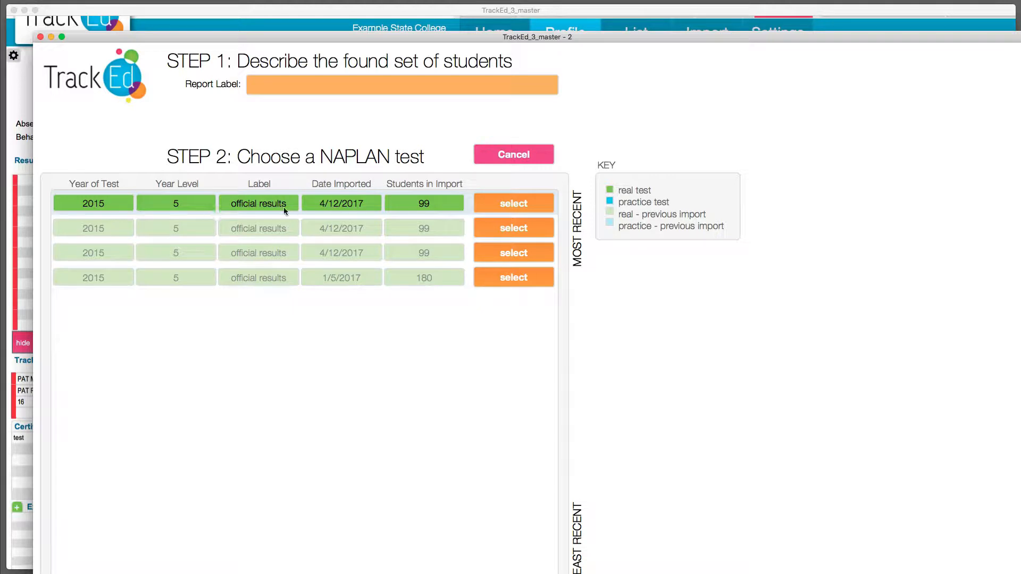
click(167, 204)
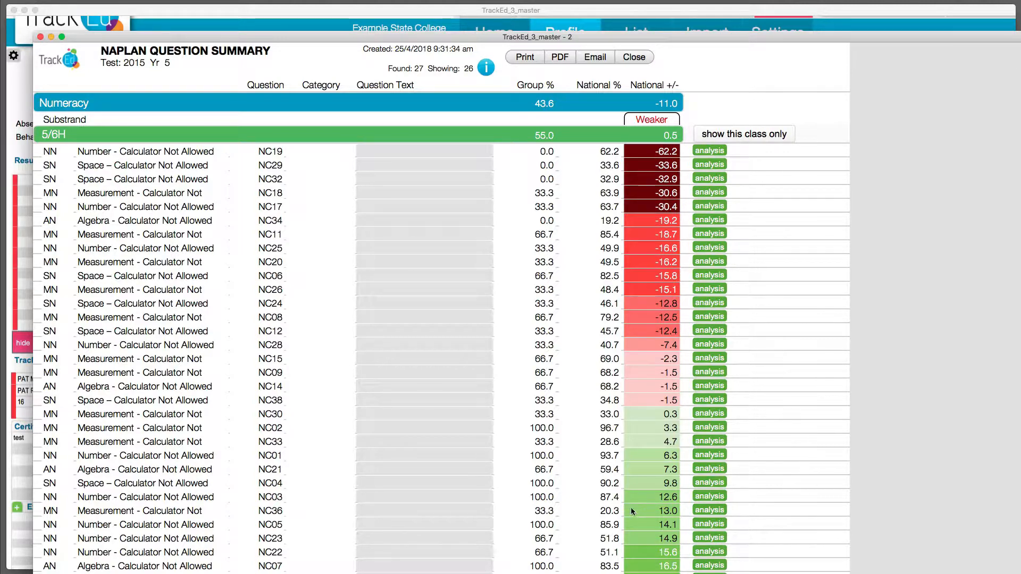
Examine the numeracy question results against national percentages for classes 5/6H and 6A, and close the summary.
scroll(394, 307, down, 15)
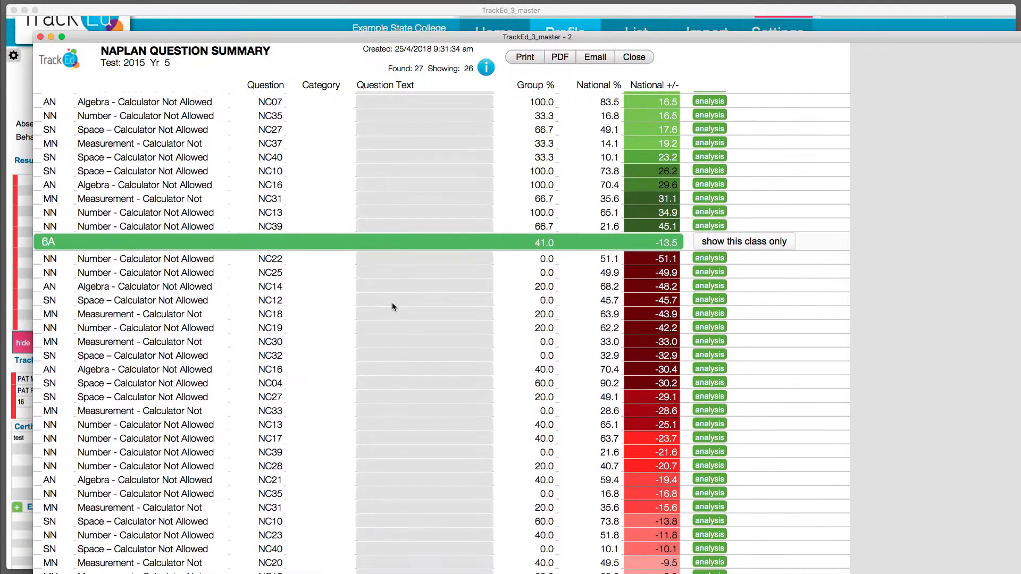
scroll(393, 307, down, 3)
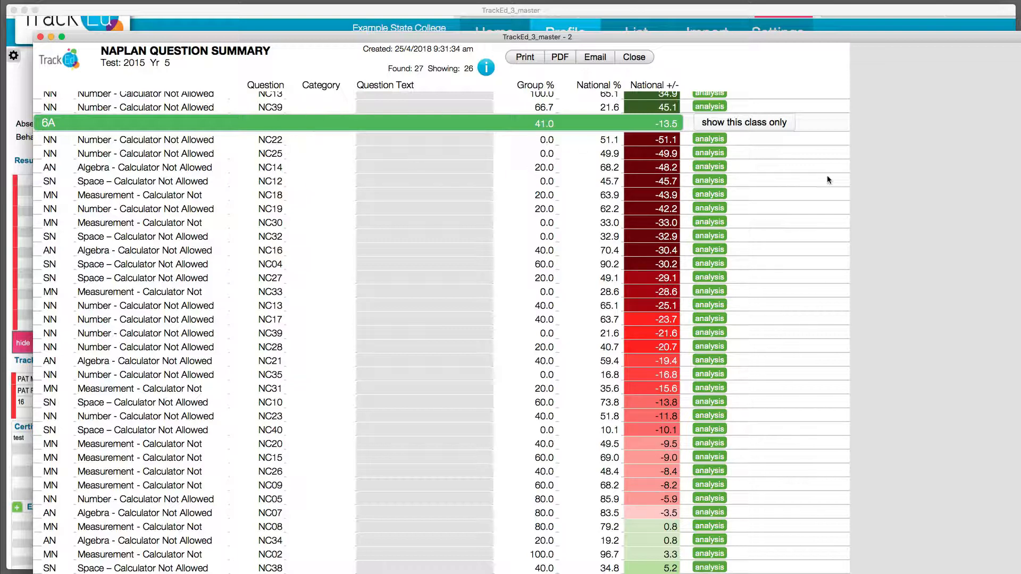
click(643, 60)
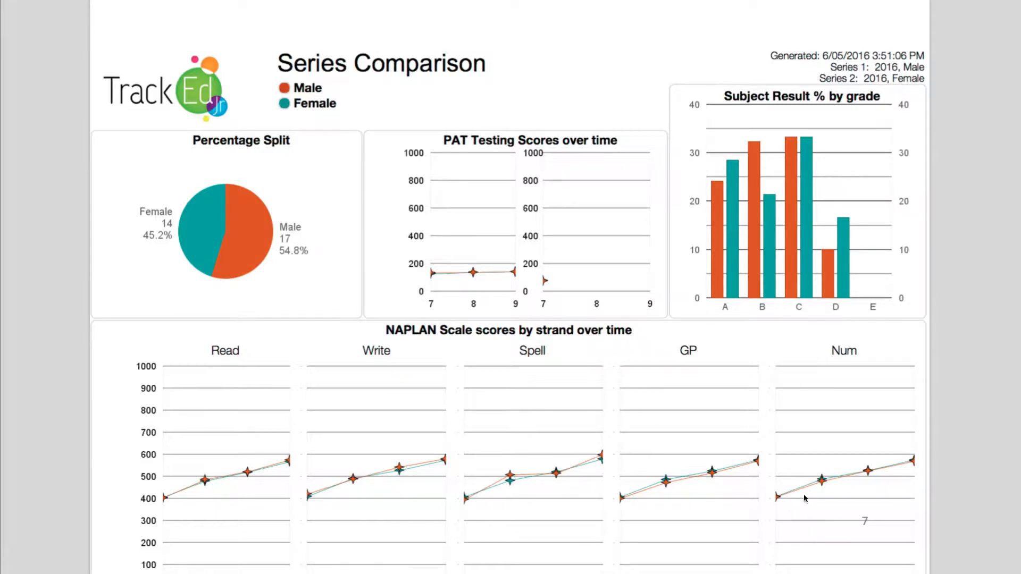
View the Series Comparison report for male and female students, including the NAPLAN band percentages by year and strand.
scroll(688, 507, down, 1)
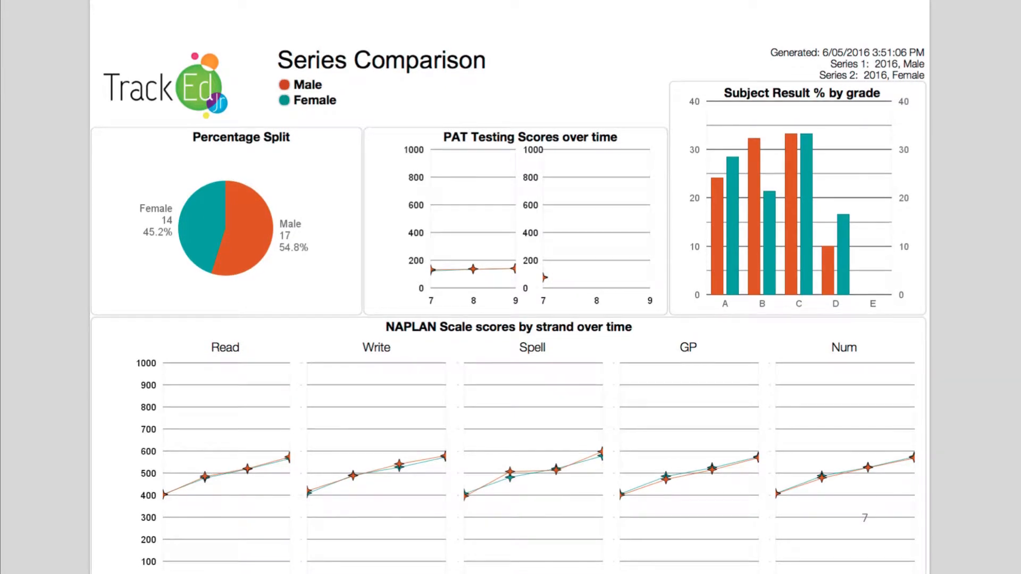
key(Right)
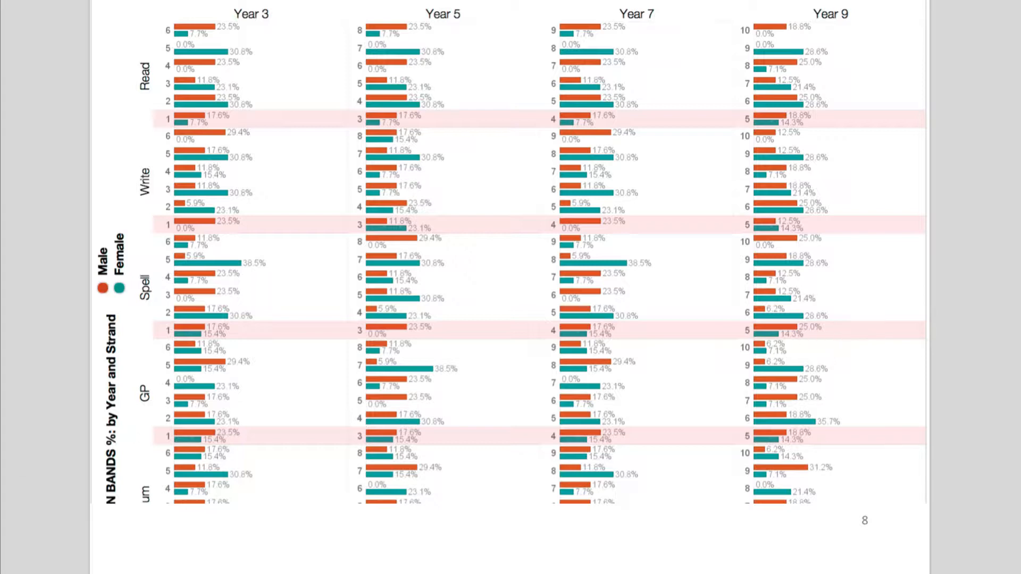
key(Right)
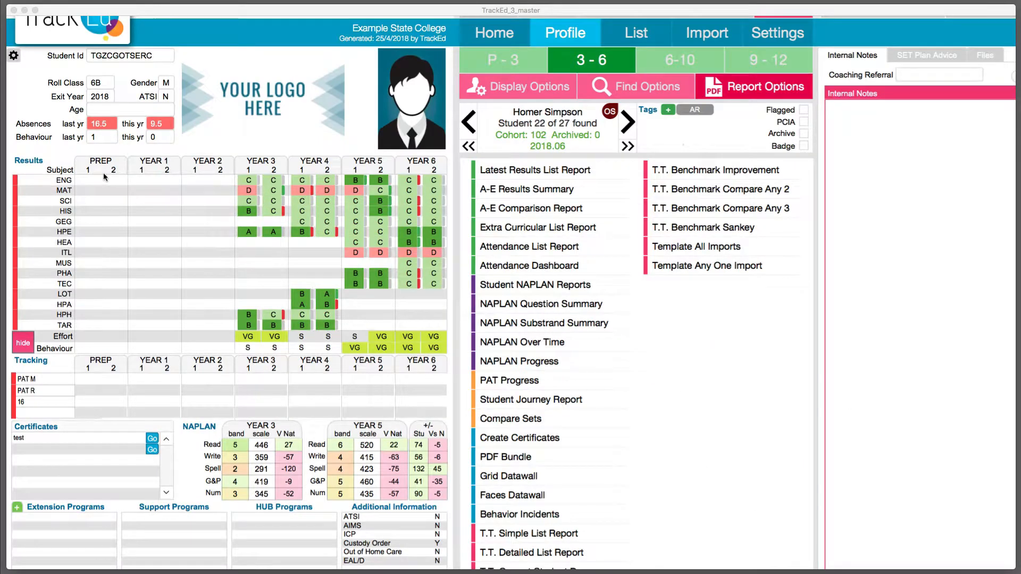
Open the T.T. Benchmark Improvement chart settings from the report options and choose the NAPLAN Scaled template.
click(801, 96)
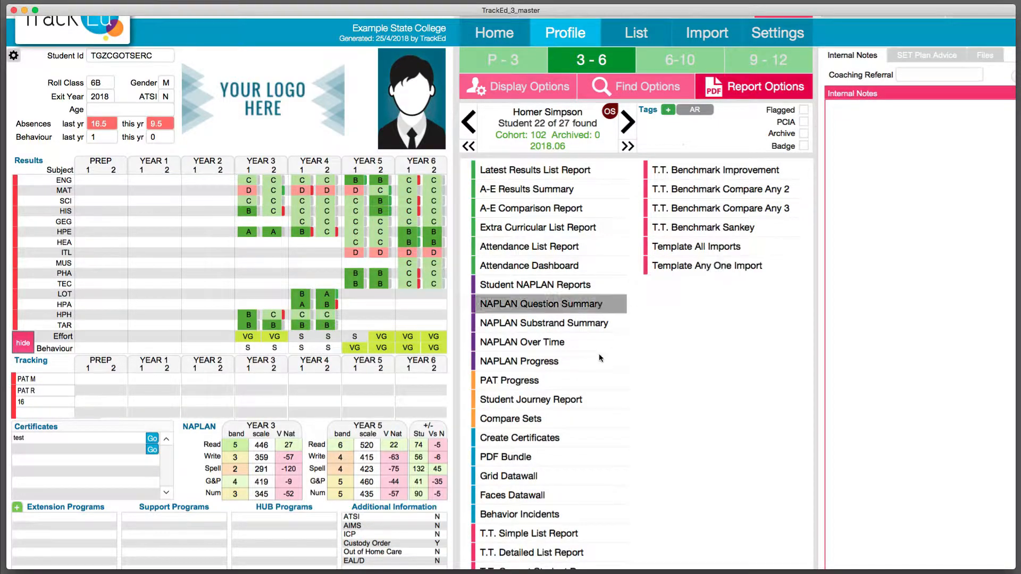
scroll(543, 523, down, 3)
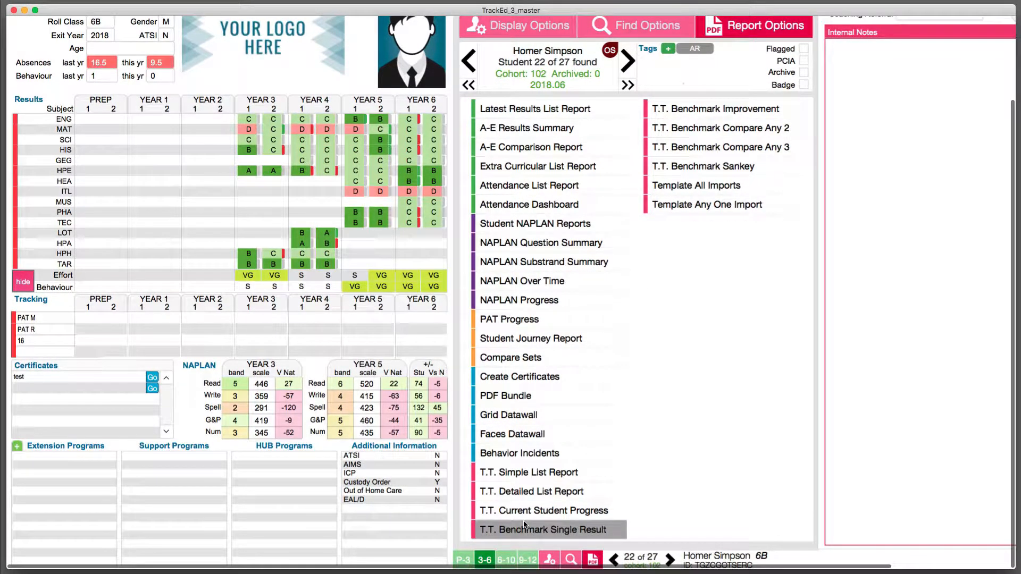
scroll(524, 525, up, 3)
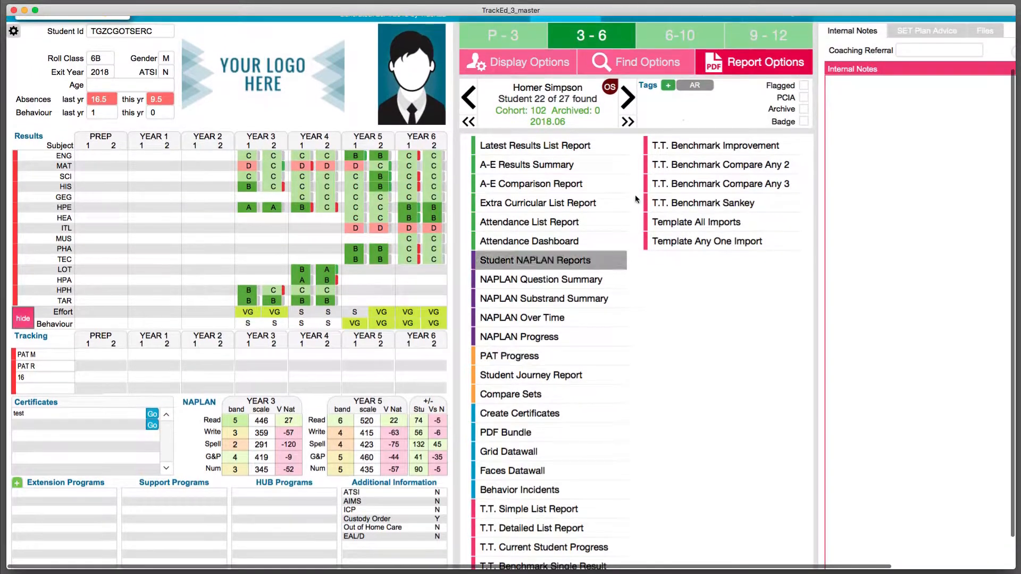
click(707, 148)
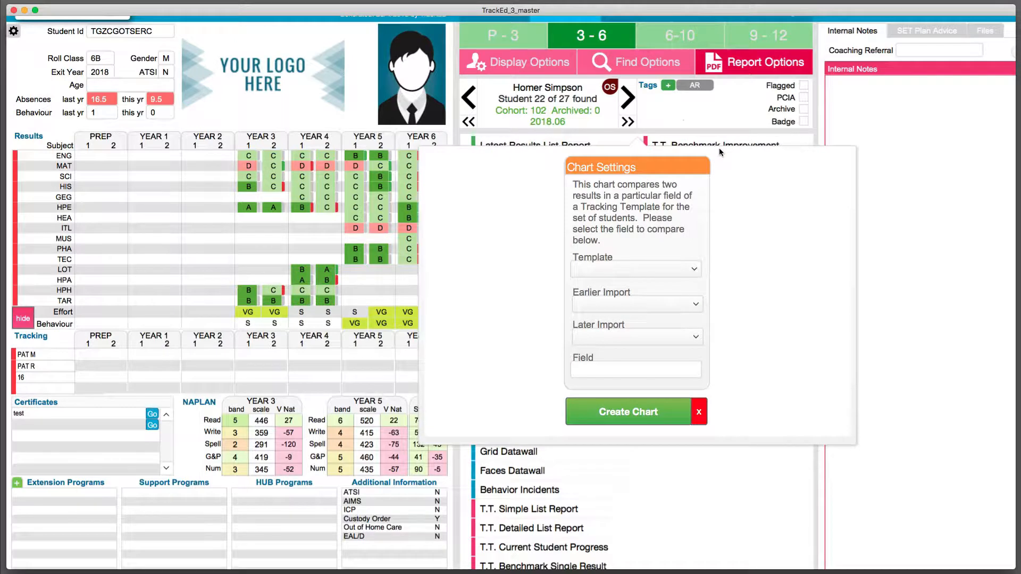
click(637, 270)
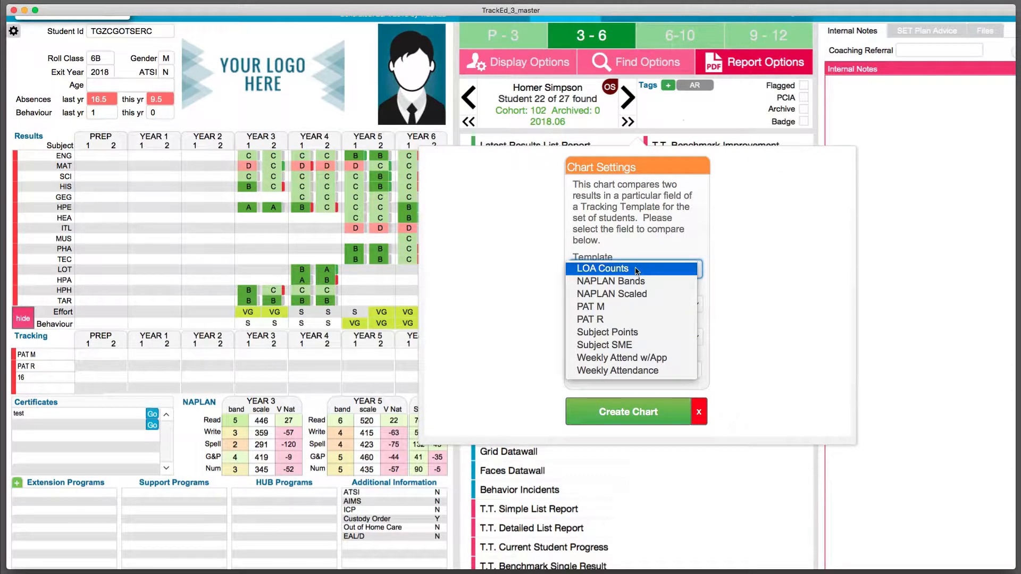
click(626, 295)
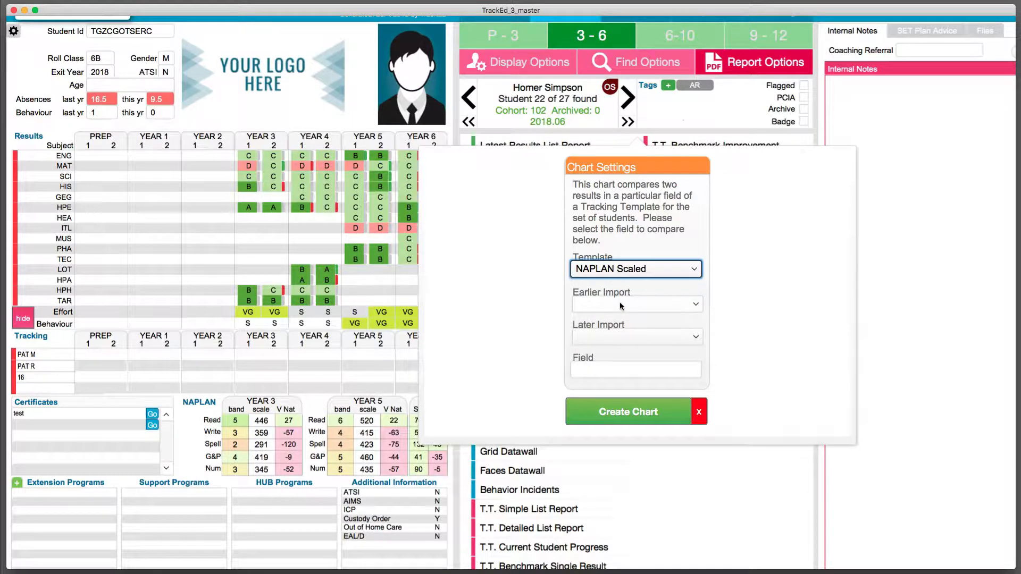
Create the compact chart comparing the 2013 level 3 import with the 2015 level 5 import for Reading Scaled.
click(622, 304)
click(622, 305)
click(617, 334)
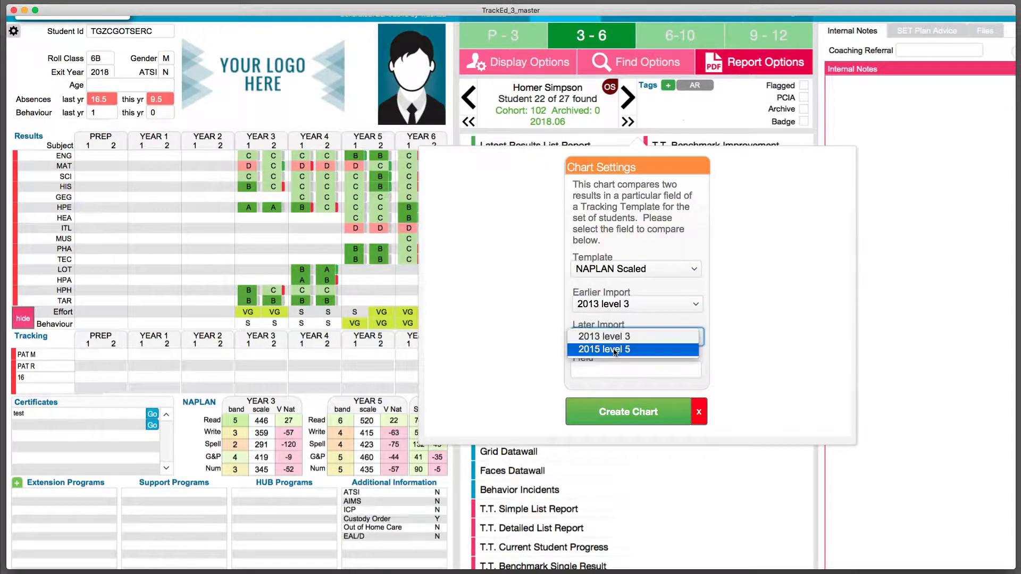
click(610, 352)
click(608, 374)
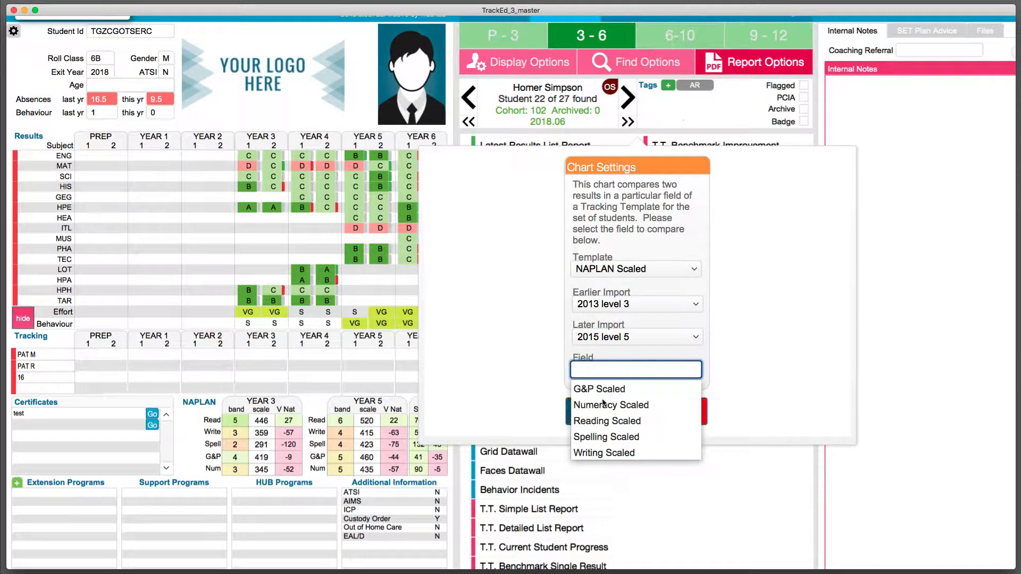
click(598, 418)
click(615, 417)
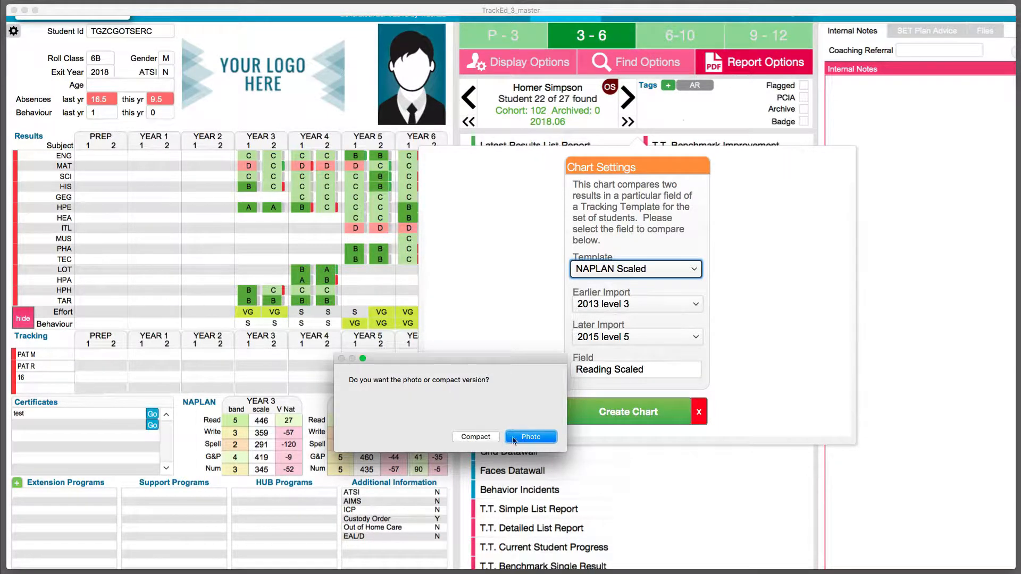
click(471, 439)
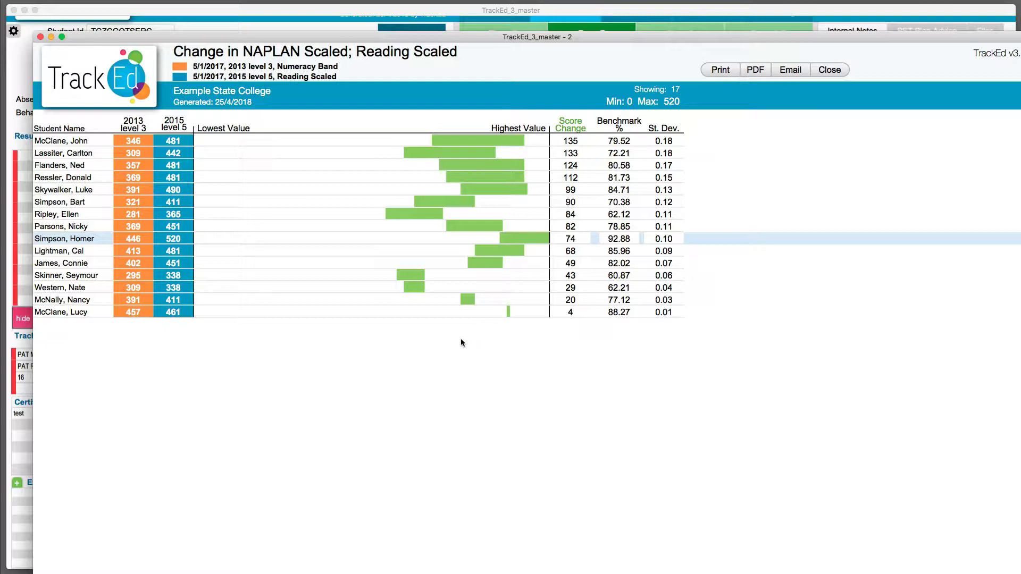
Close the improvement chart and expand the found set of students to the whole cohort.
click(825, 71)
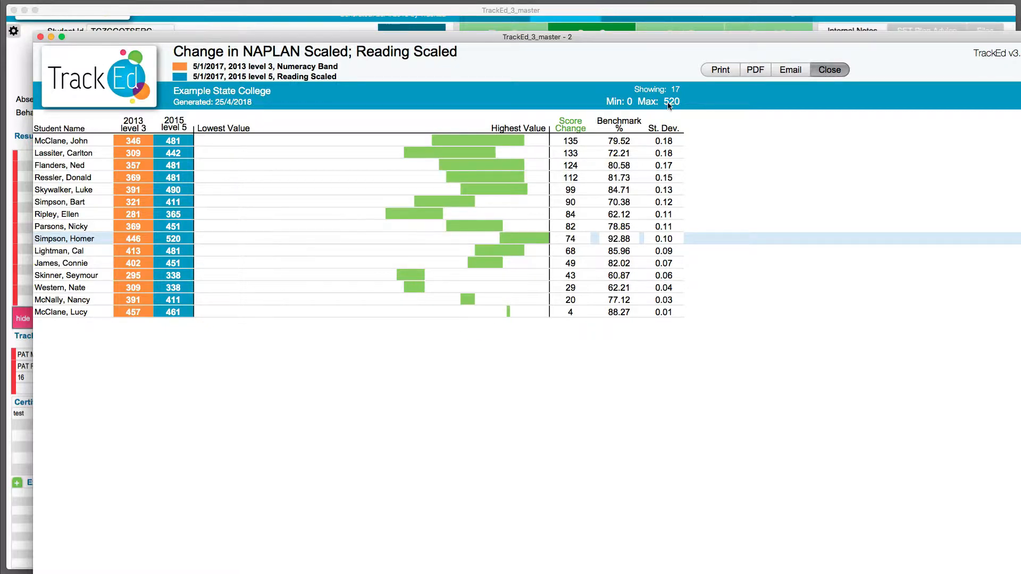
click(548, 115)
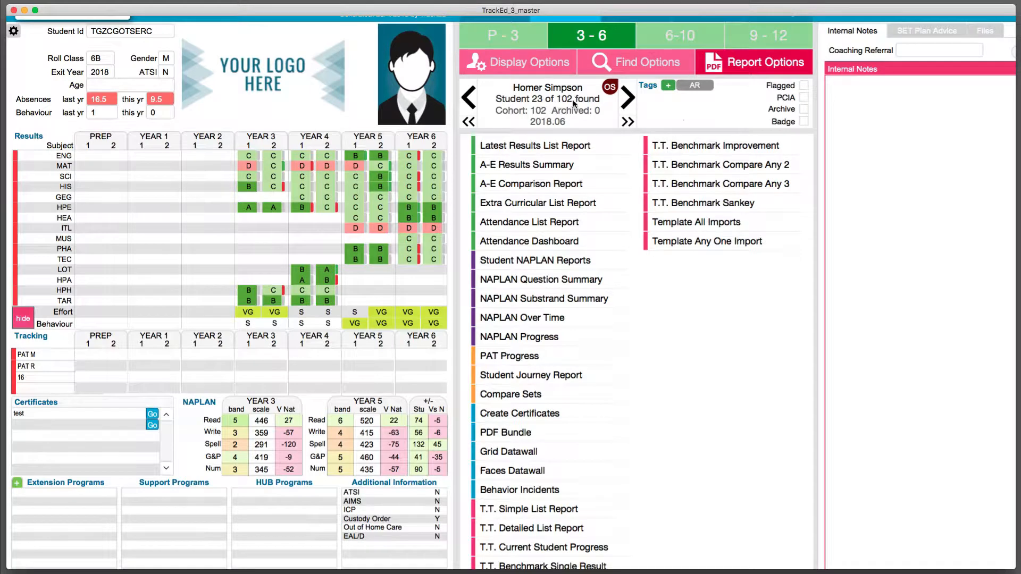
Open the T.T. Benchmark Improvement settings and choose the NAPLAN Scaled template, comparing the 2013 level 3 import with the 2015 level 5 import.
click(721, 153)
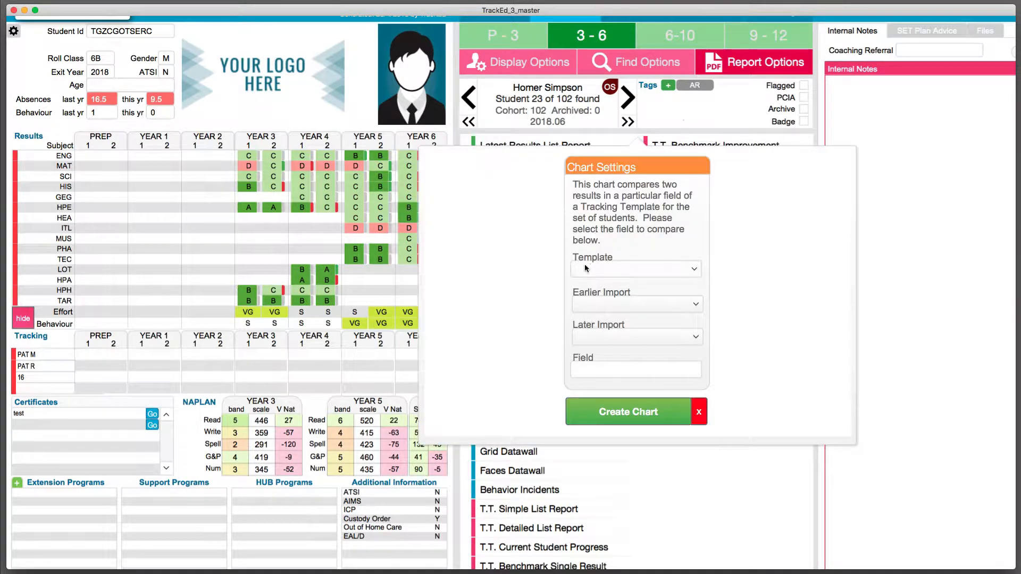
click(618, 269)
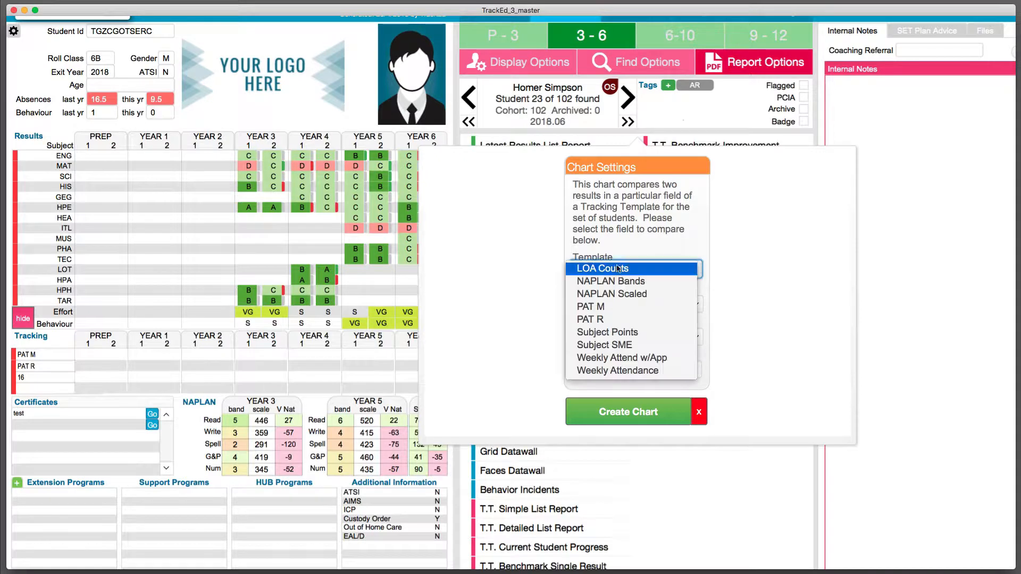
click(612, 296)
click(614, 304)
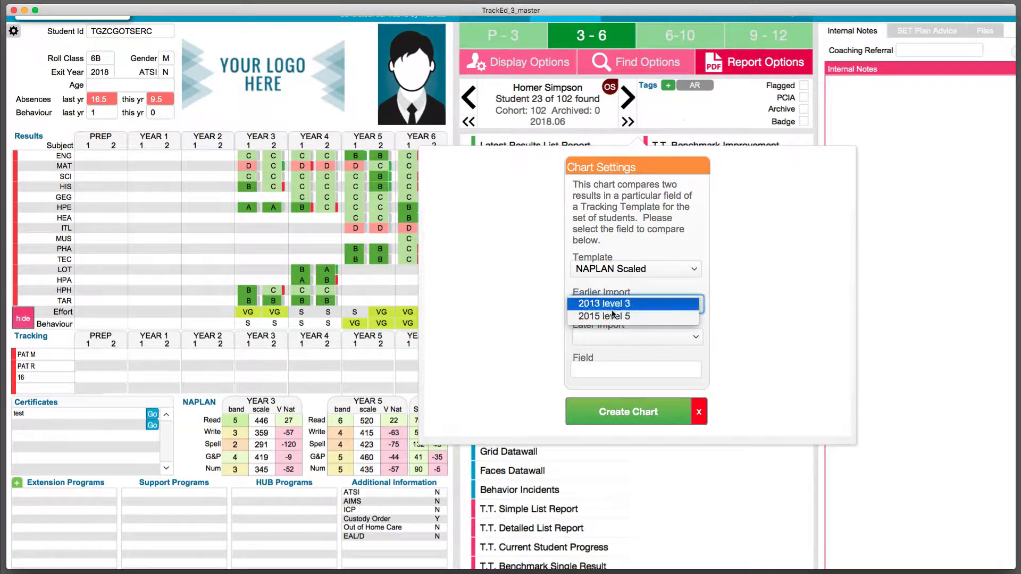
click(615, 301)
click(614, 338)
click(614, 350)
Choose Reading Scaled as the field to compare and create the compact version of the improvement chart.
click(610, 371)
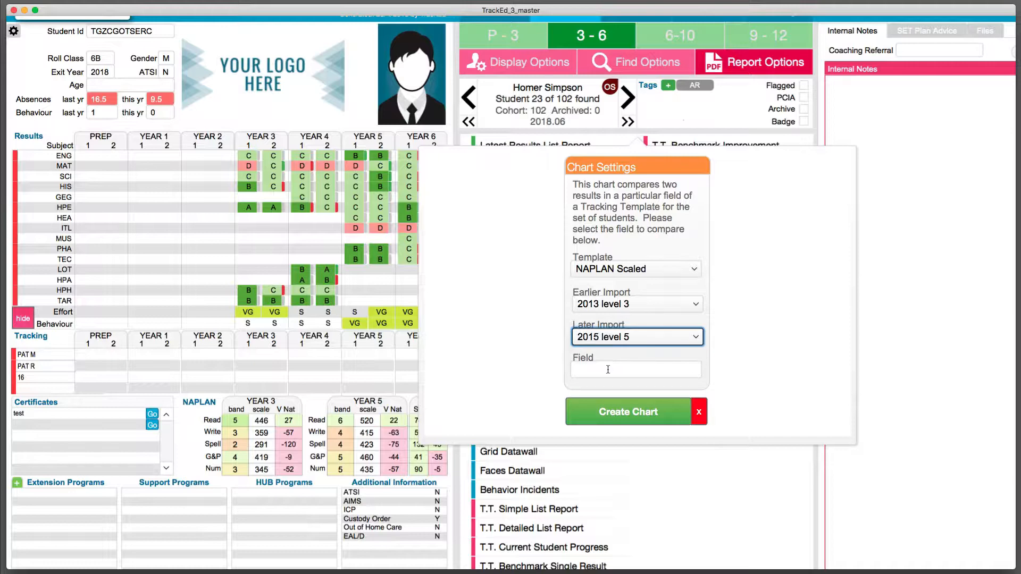
click(567, 393)
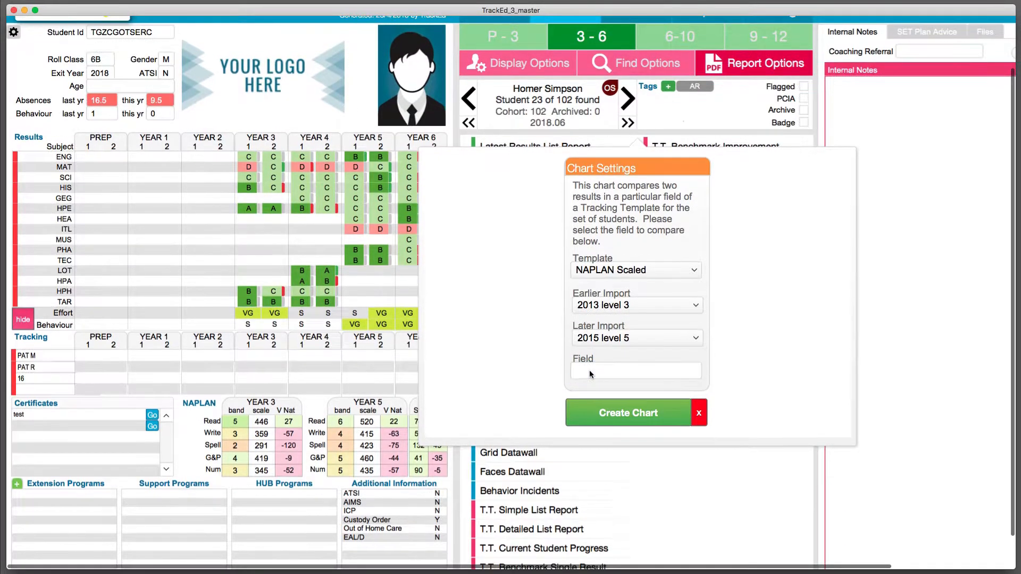
click(590, 370)
click(595, 423)
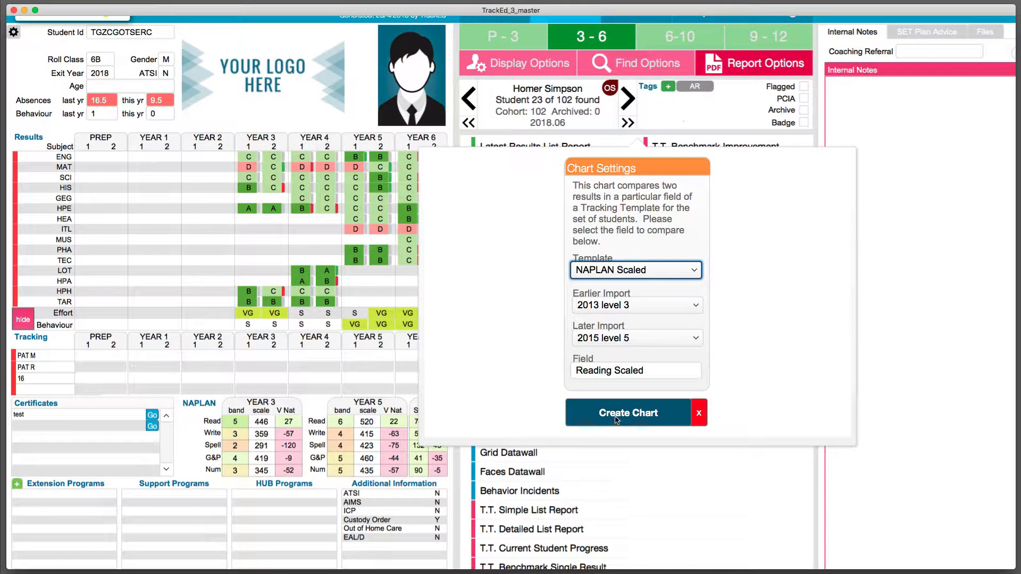
click(616, 420)
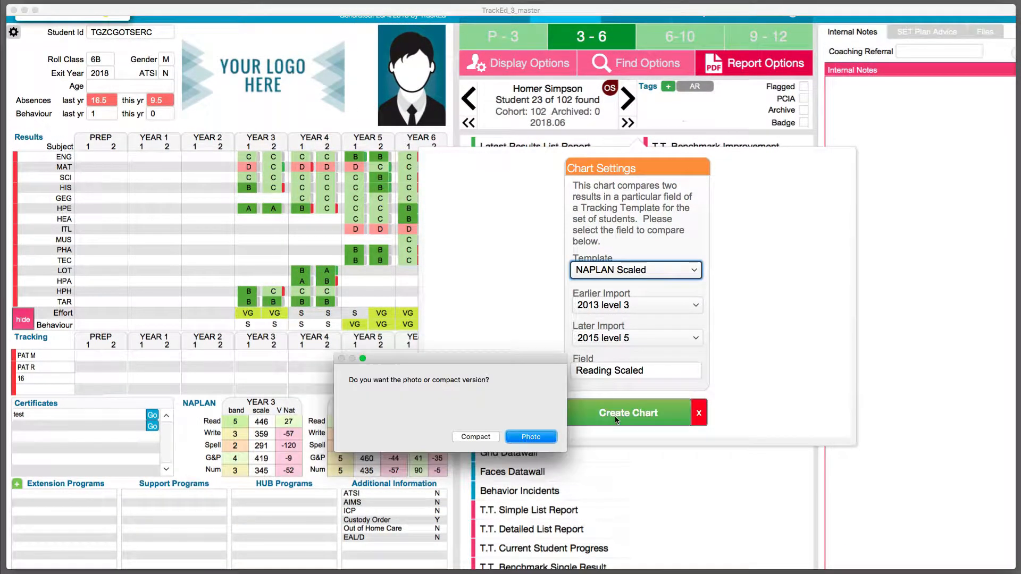
click(491, 439)
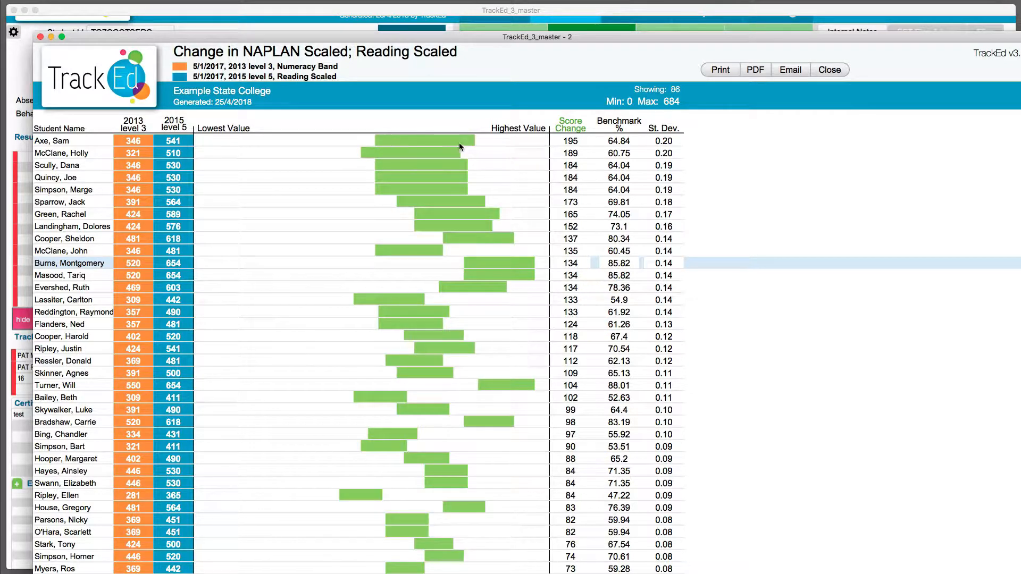
Look over the cohort's reading score changes and sort the improvement chart by the 2015 level 5 results.
scroll(455, 141, down, 10)
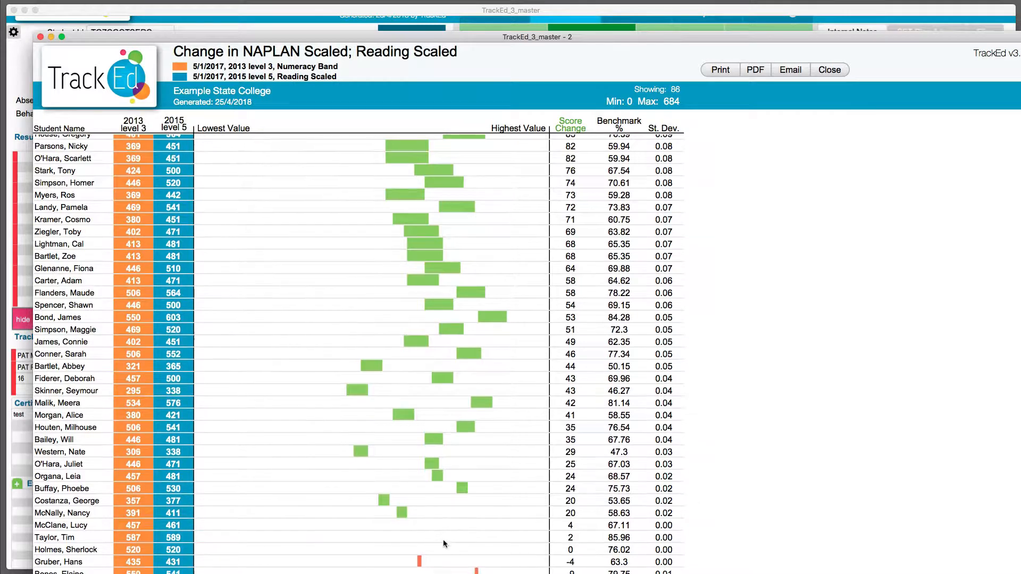
scroll(469, 528, down, 1)
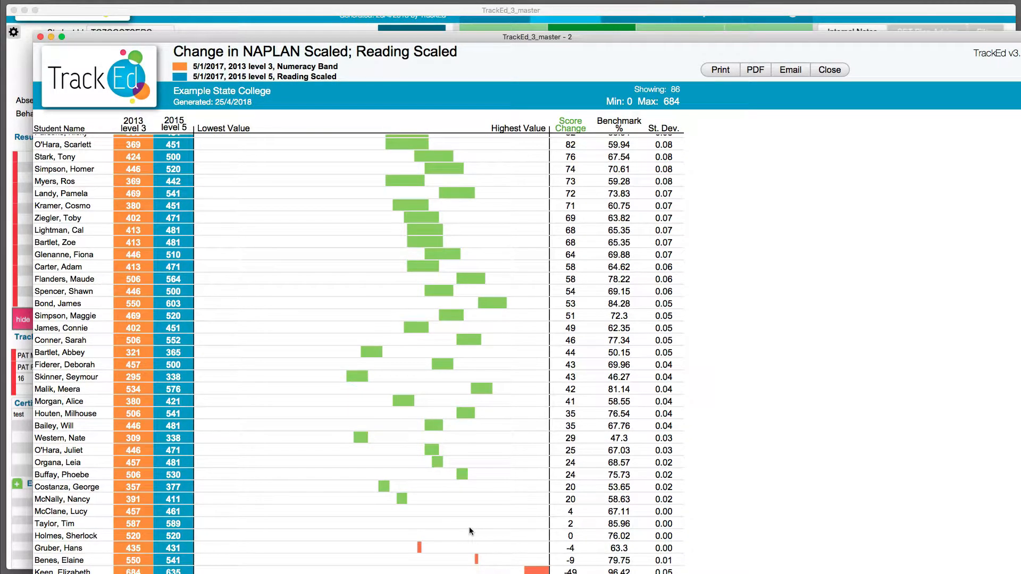
scroll(470, 527, up, 10)
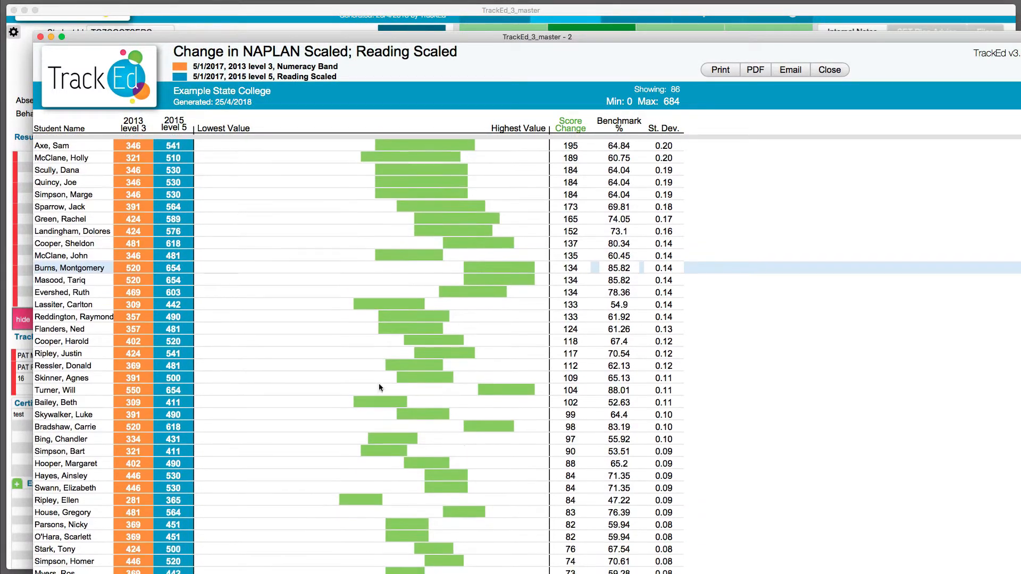
click(178, 127)
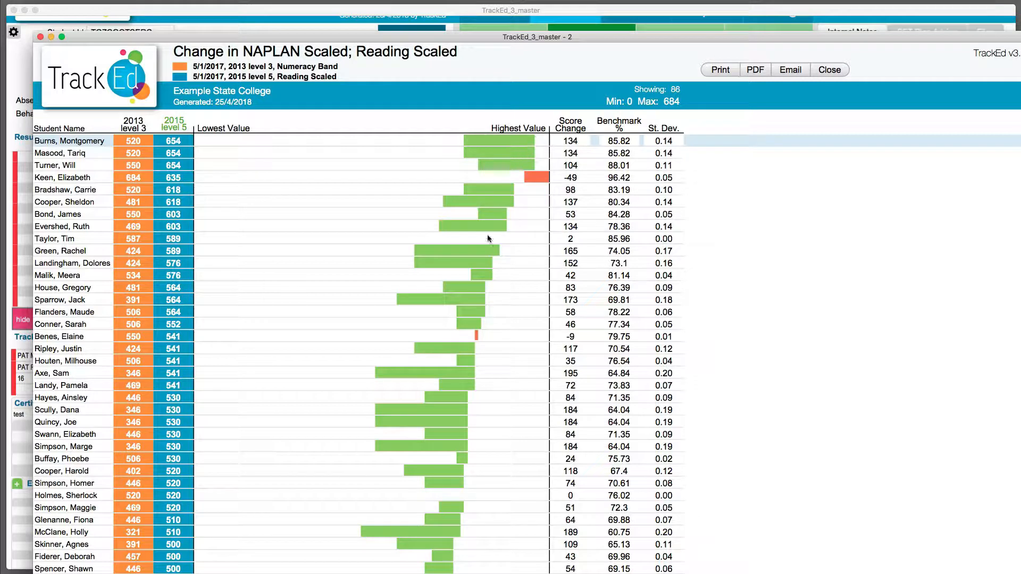
Examine the sorted improvement bars from the highest to the lowest 2015 results and close the chart.
scroll(454, 374, down, 7)
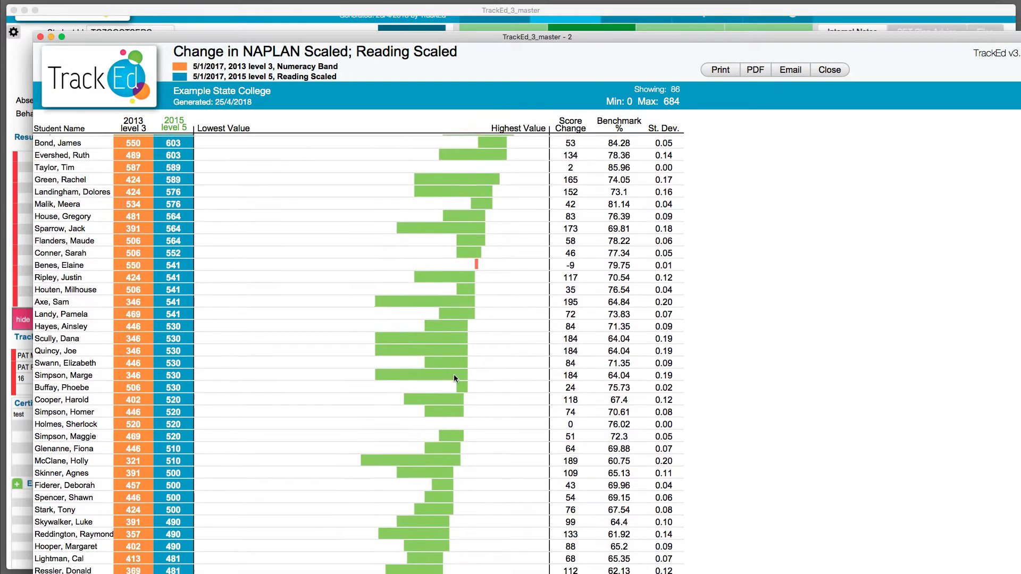
scroll(454, 375, down, 8)
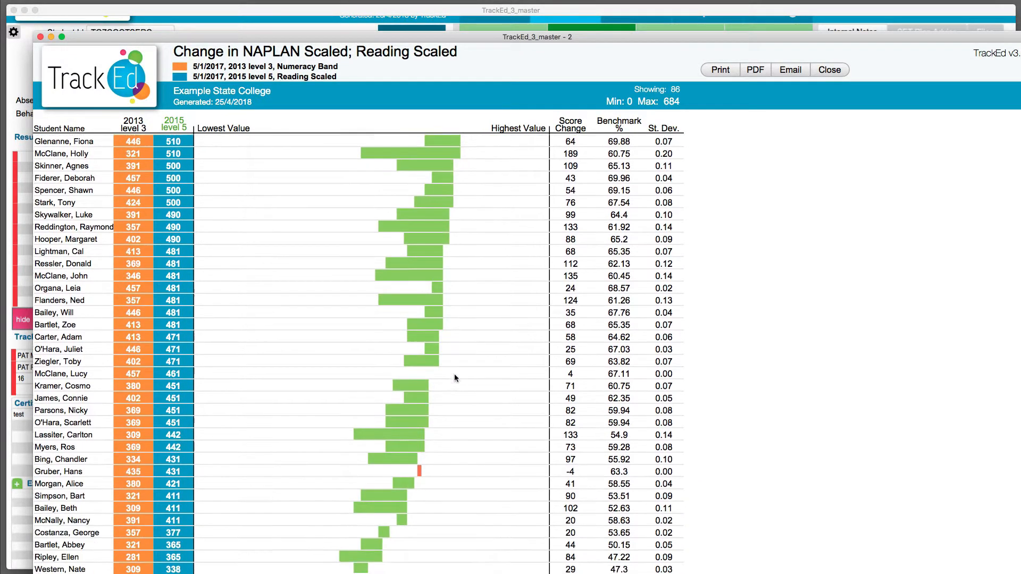
scroll(421, 273, up, 15)
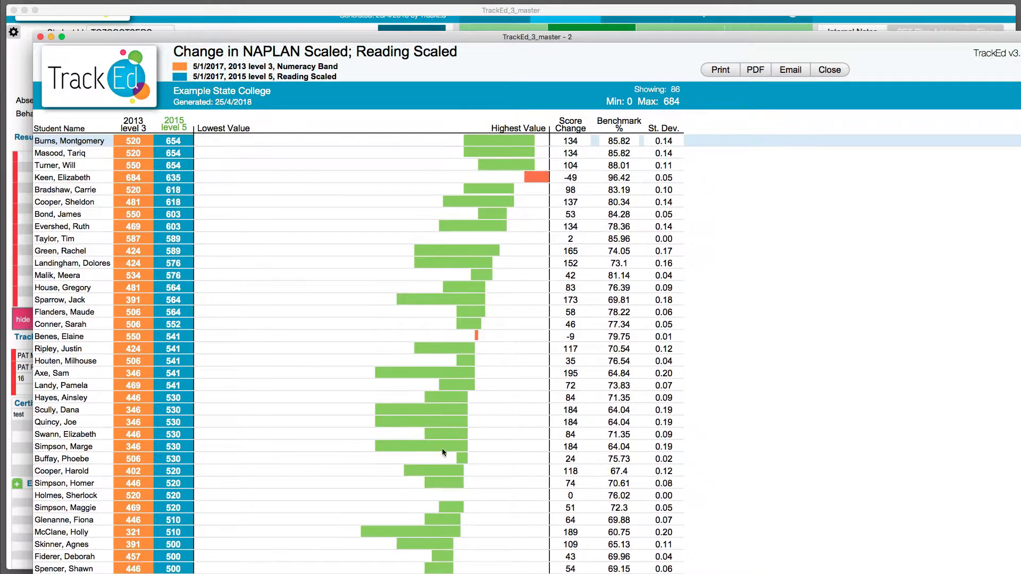
scroll(441, 477, down, 15)
scroll(442, 476, up, 1)
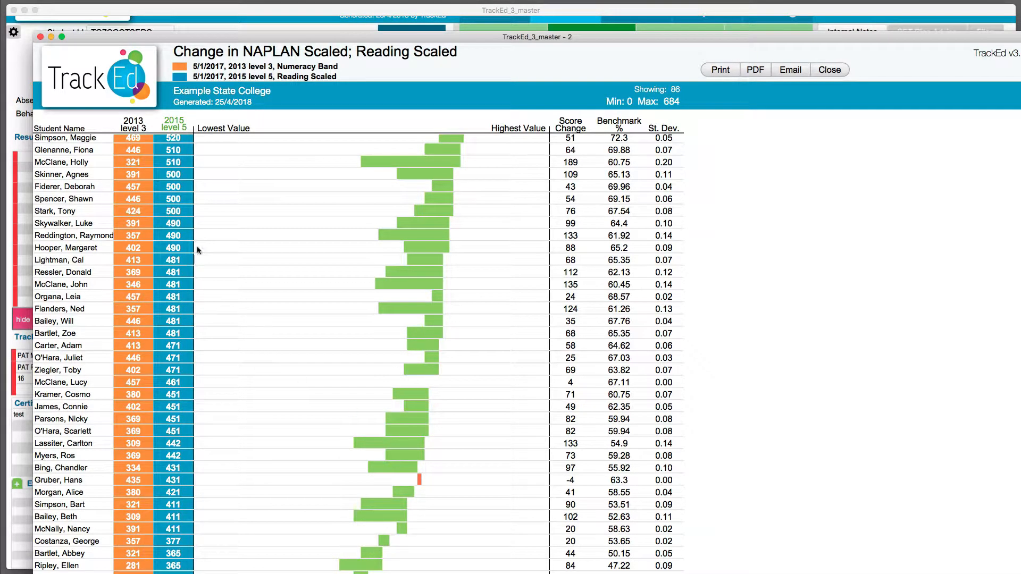
click(818, 73)
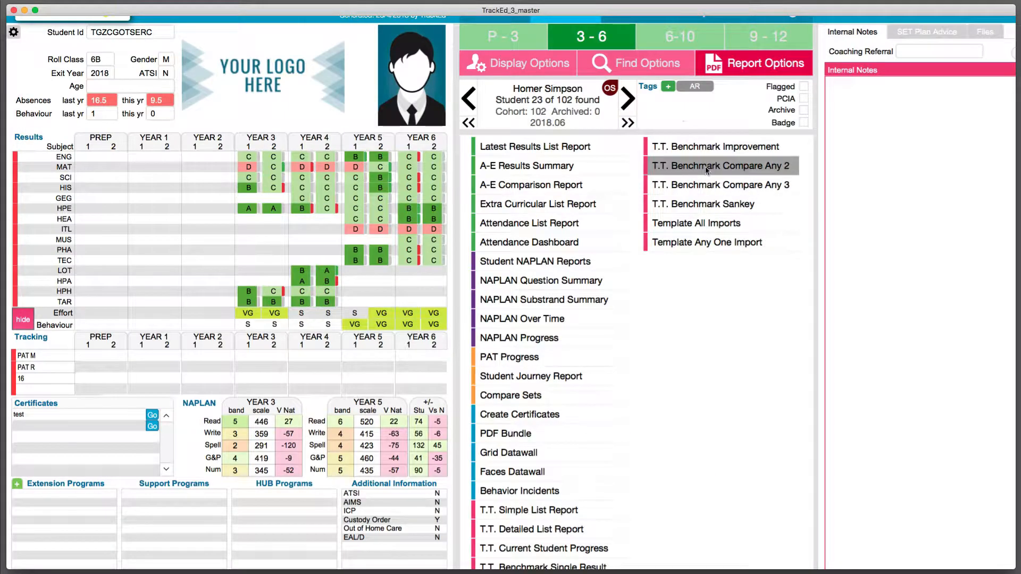
Open the T.T. Benchmark Compare Any 3 report and set the X axis to NAPLAN Scaled, 2015 level 5, Numeracy Scaled.
click(751, 188)
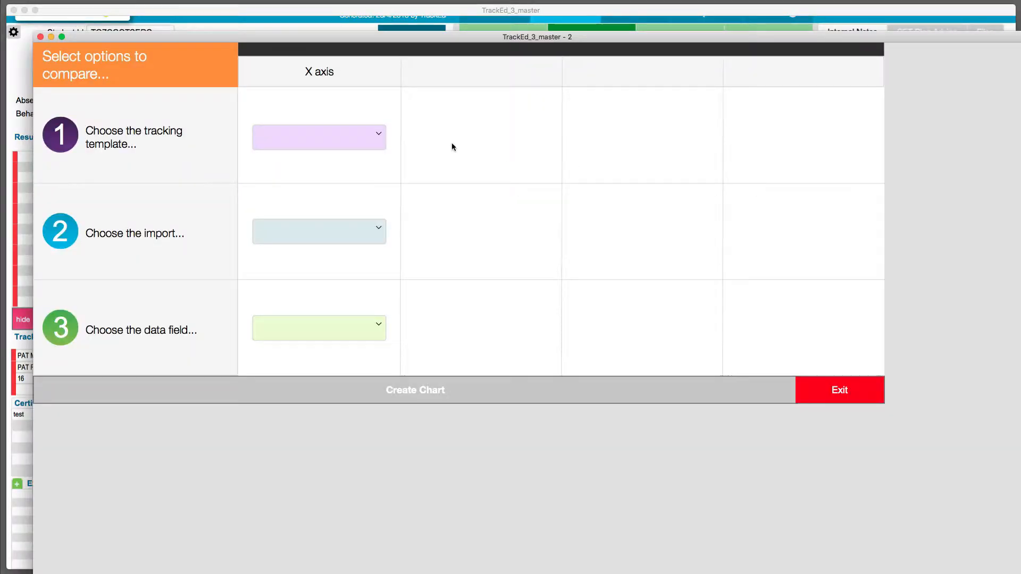
click(337, 145)
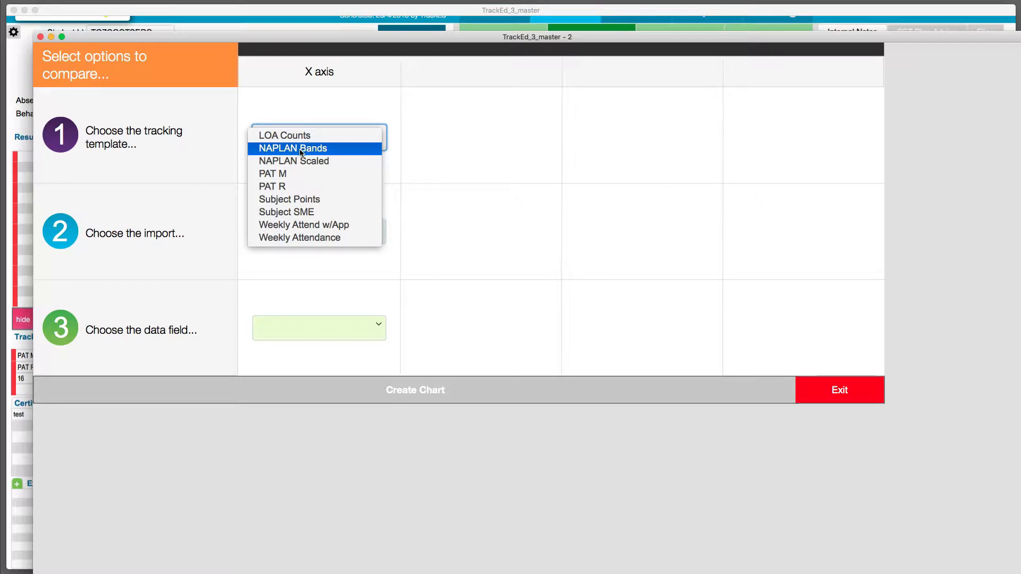
click(294, 166)
click(290, 229)
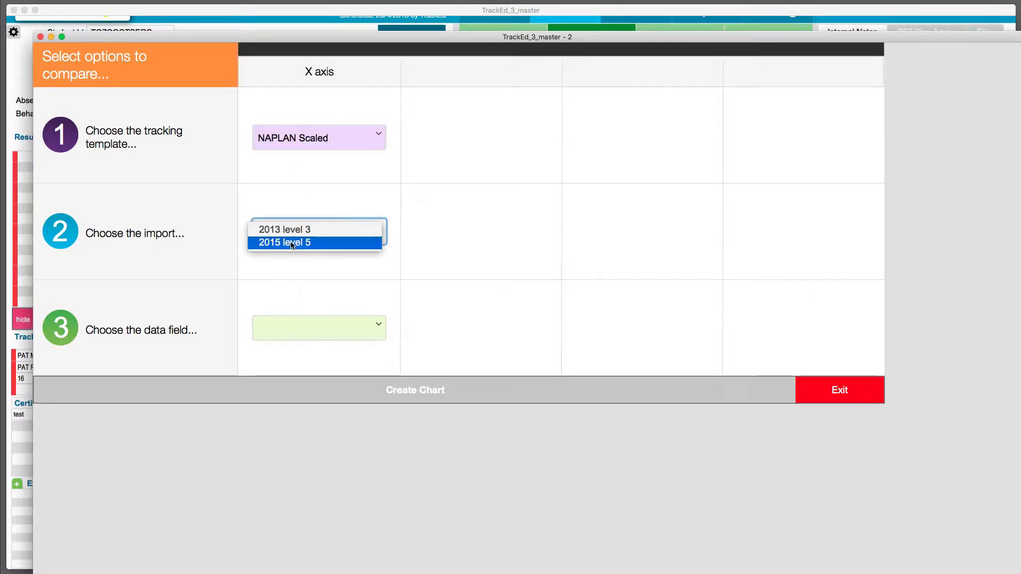
click(292, 245)
click(321, 331)
click(318, 339)
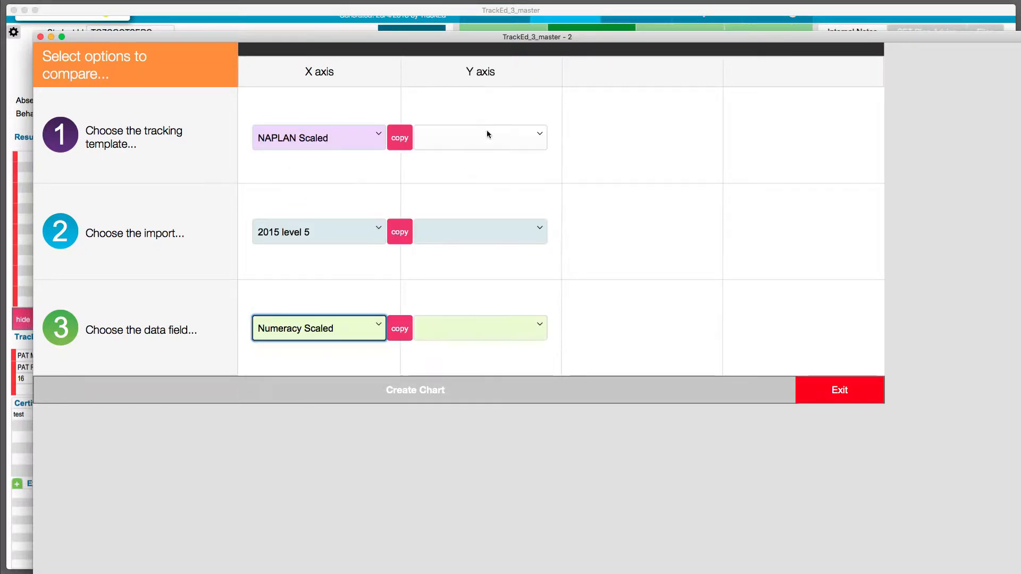
Set the Y axis to the Subject SME template, the 2017 term 2 import and the Mat Pts field.
click(476, 137)
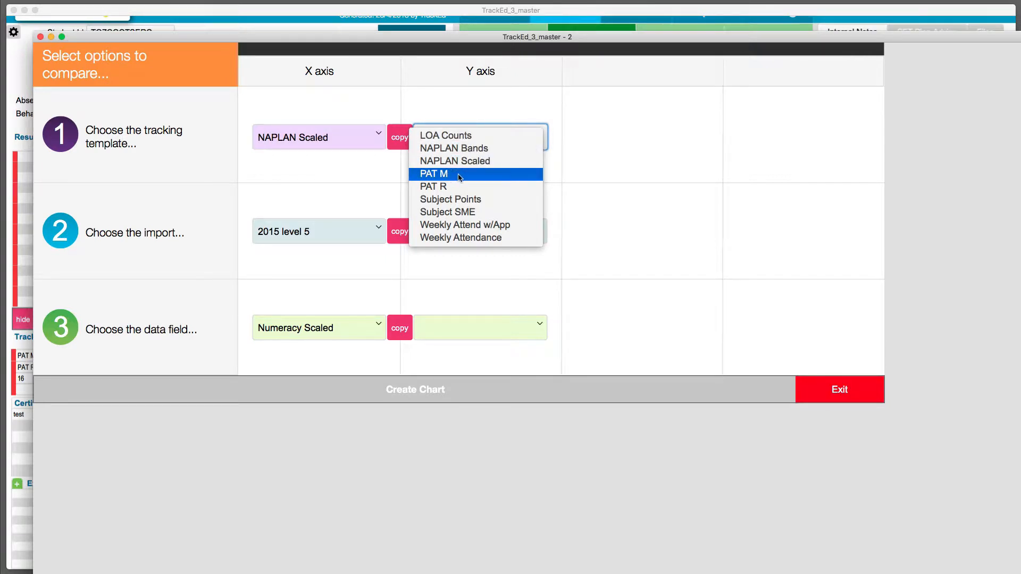
click(458, 213)
click(458, 231)
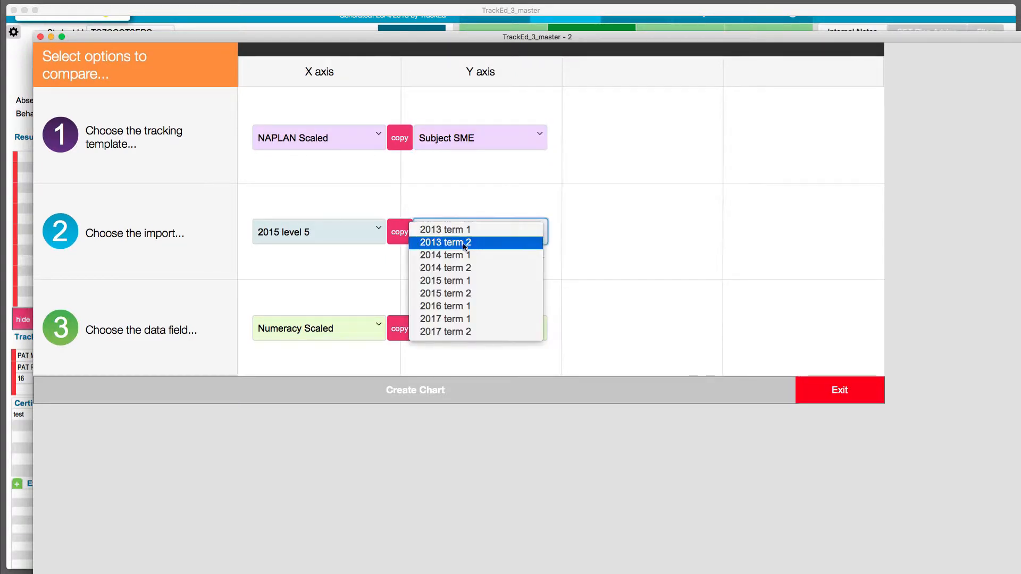
click(458, 332)
click(471, 330)
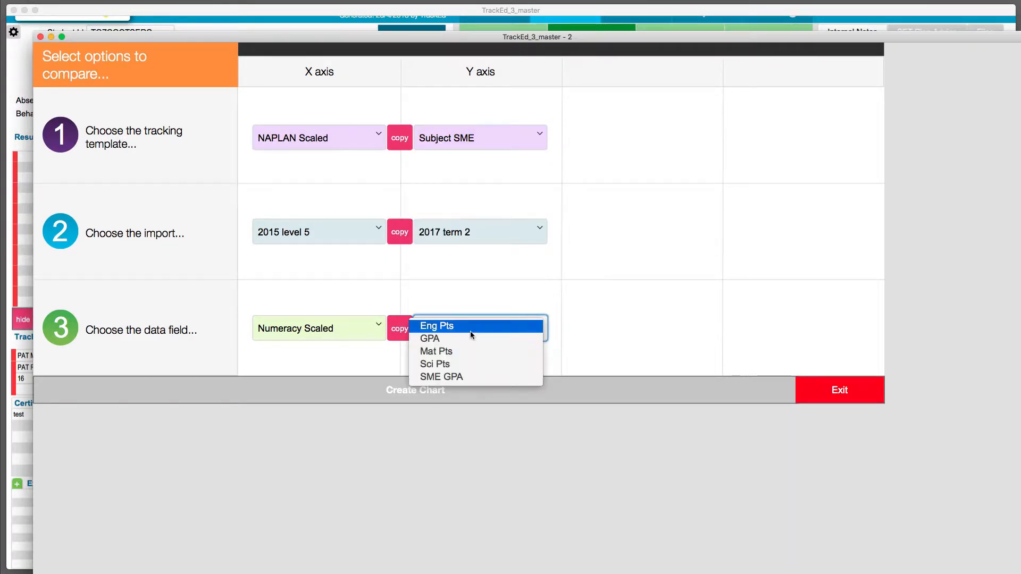
click(455, 351)
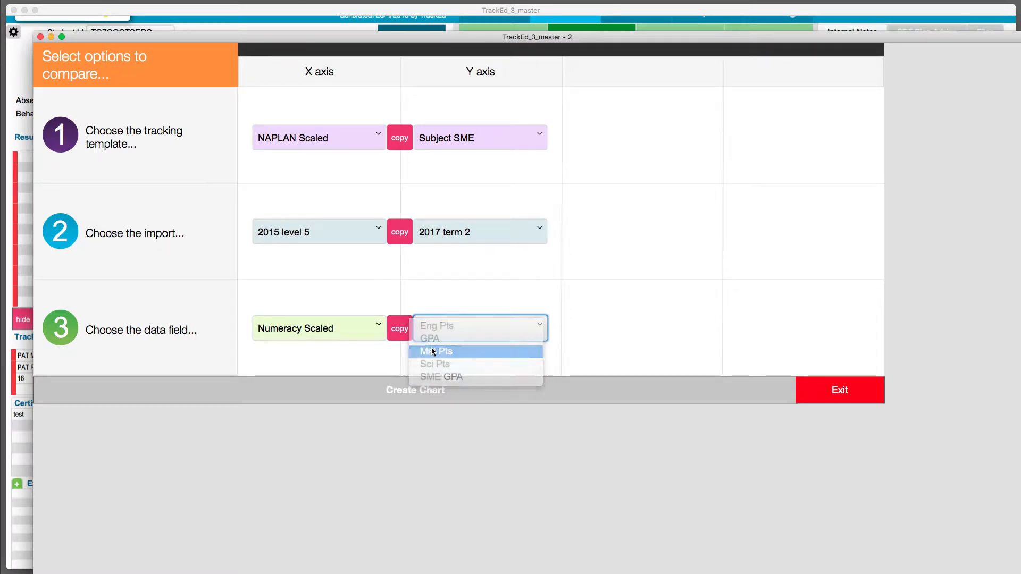
Set the Z axis to the PAT M template, the pat m import and the Scale Score field, and create the chart.
click(648, 147)
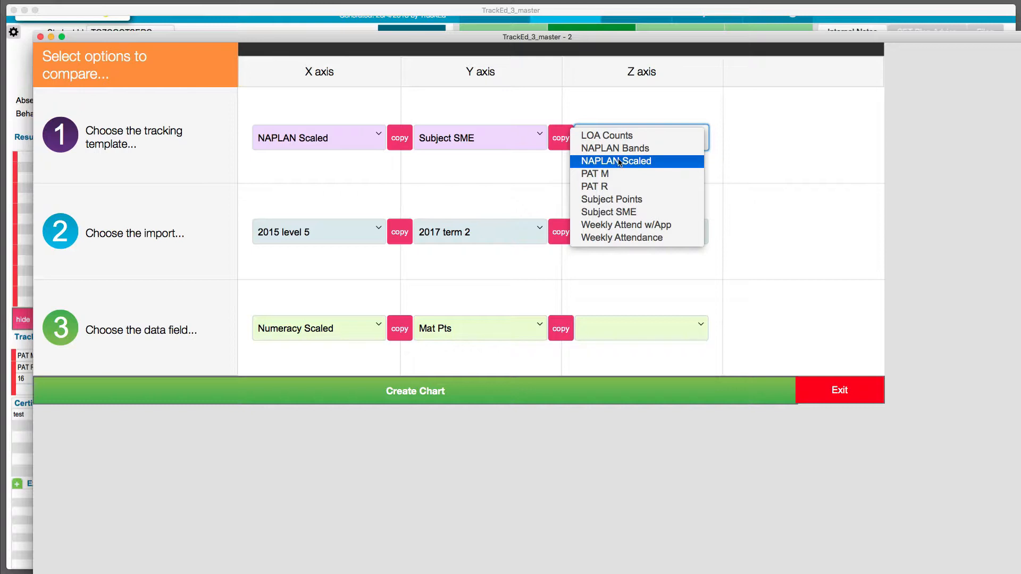
click(598, 174)
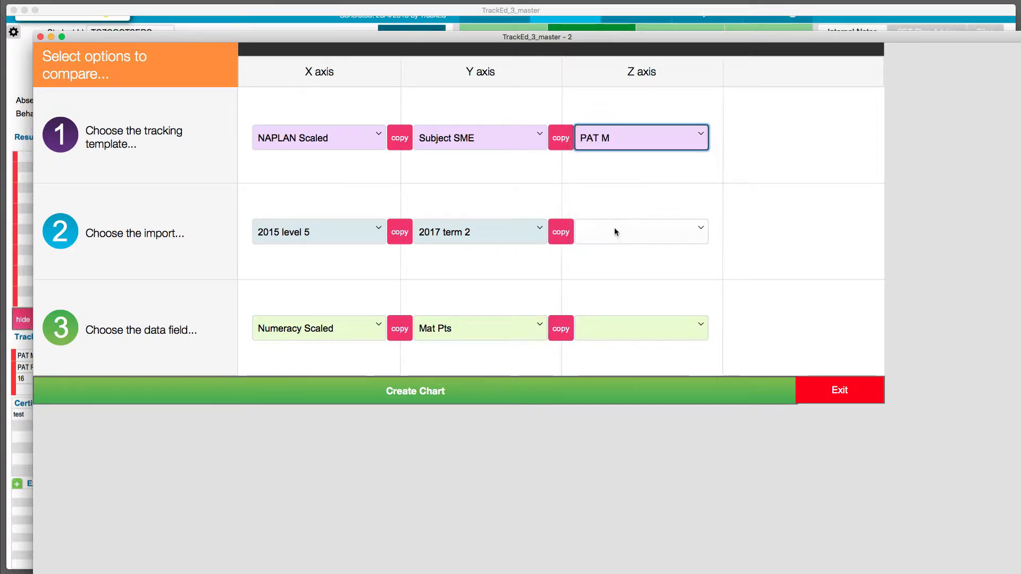
click(616, 233)
click(617, 235)
click(626, 330)
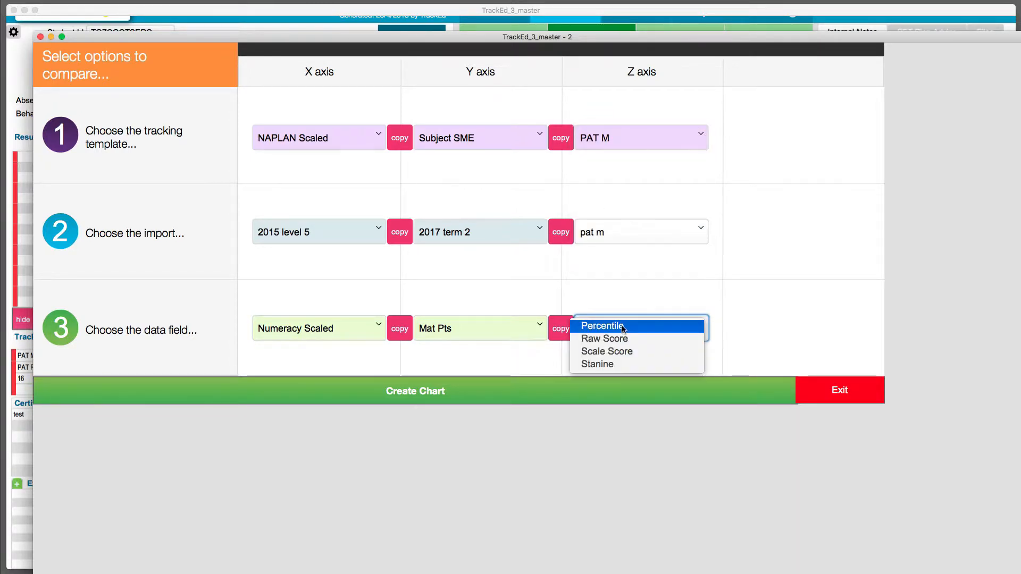
click(612, 354)
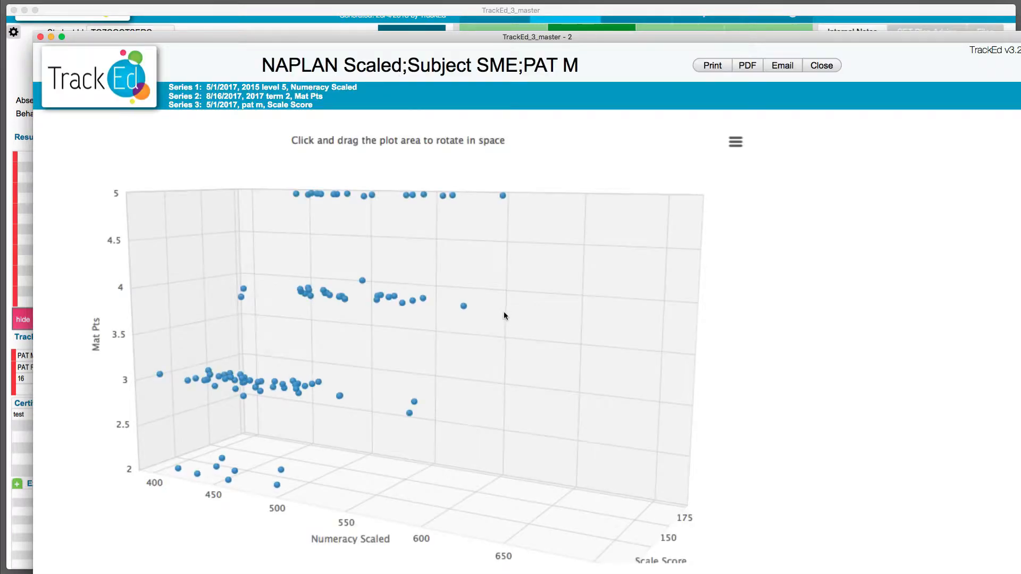
Rotate the 3D scatter plot to different angles and inspect which students and scores individual points represent.
drag(589, 309, 455, 320)
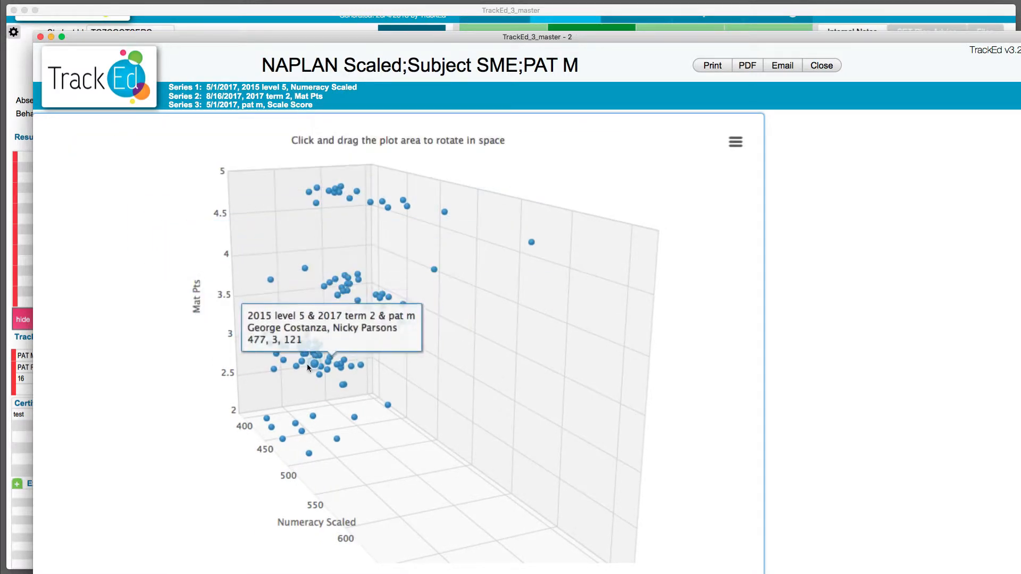
drag(463, 460, 513, 210)
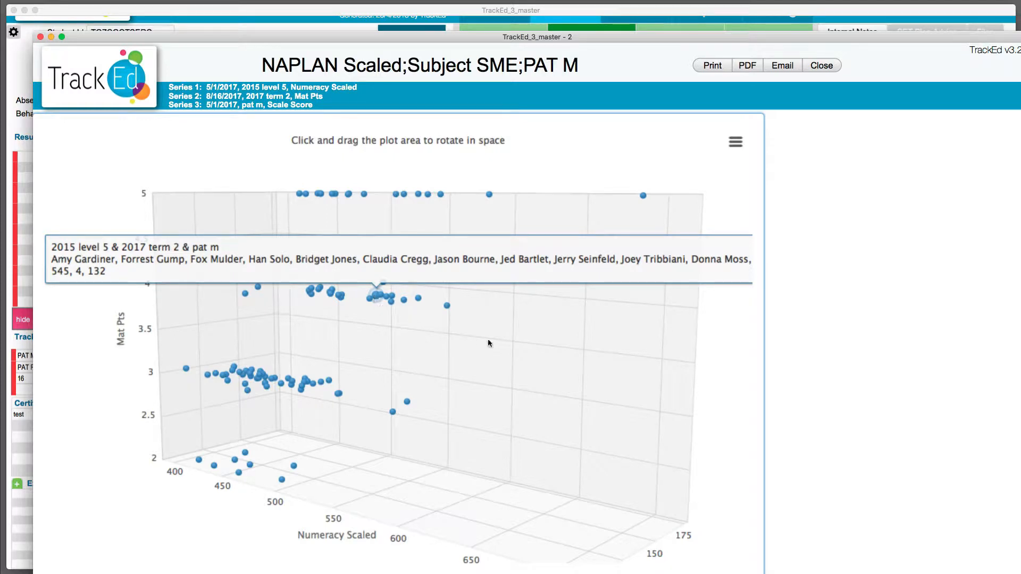
drag(489, 343, 417, 388)
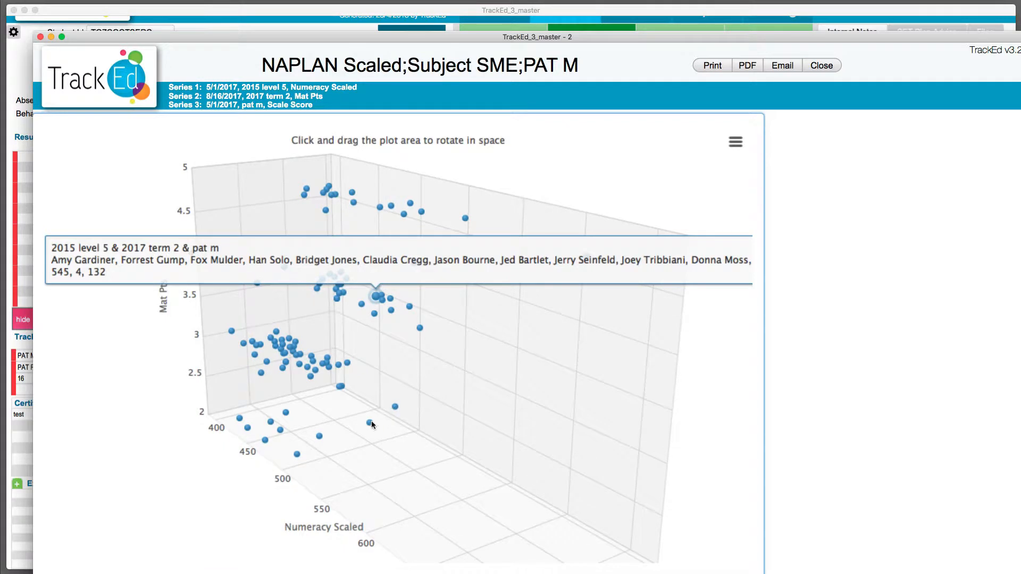
mouse_move(371, 423)
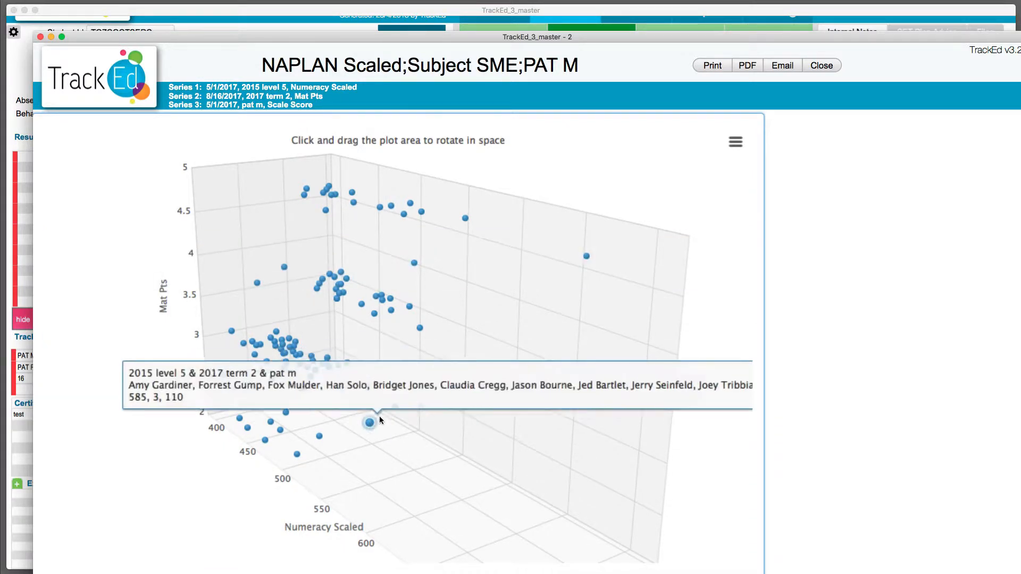
mouse_move(415, 328)
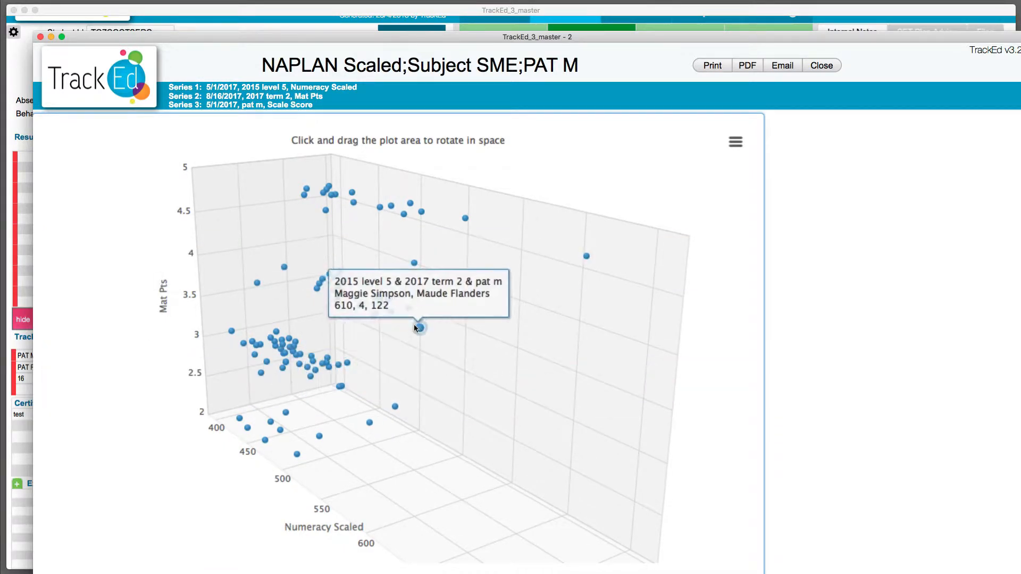
mouse_move(381, 336)
drag(480, 381, 601, 334)
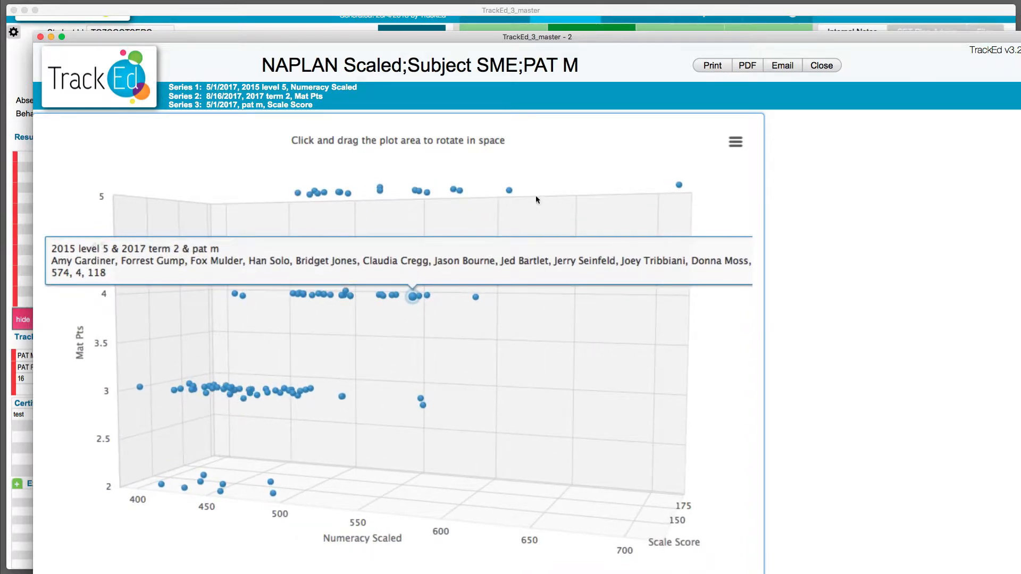
Close the 3D chart, open the T.T. Benchmark Sankey report and set column 1 to Subject SME, 2013 term 2, Eng Pts.
click(822, 66)
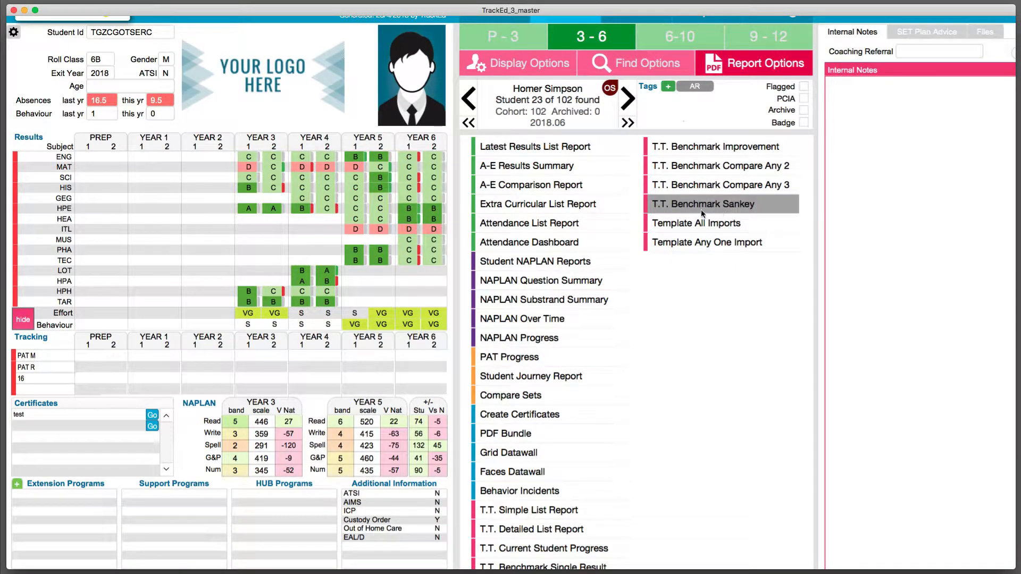
click(719, 208)
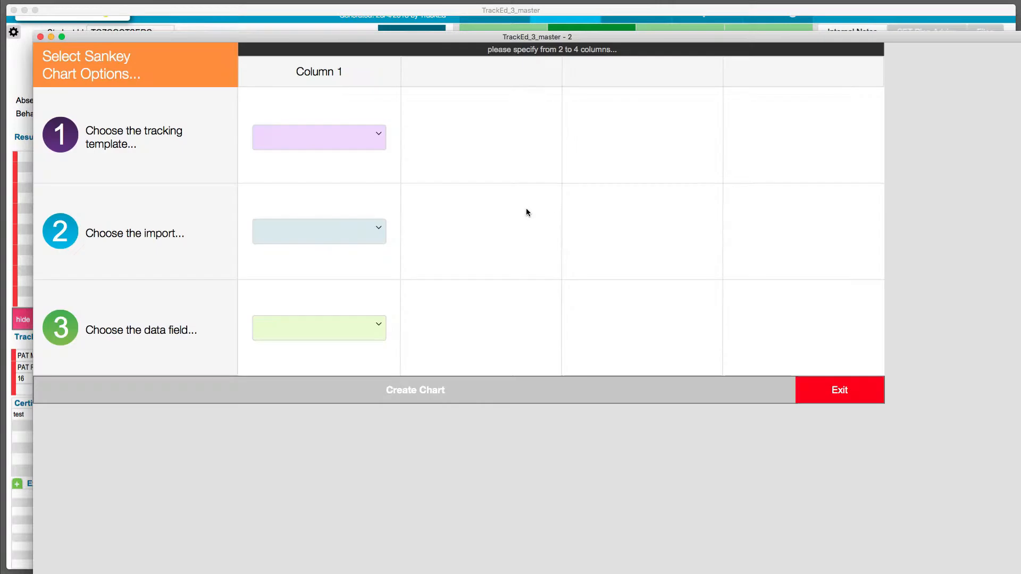
click(364, 140)
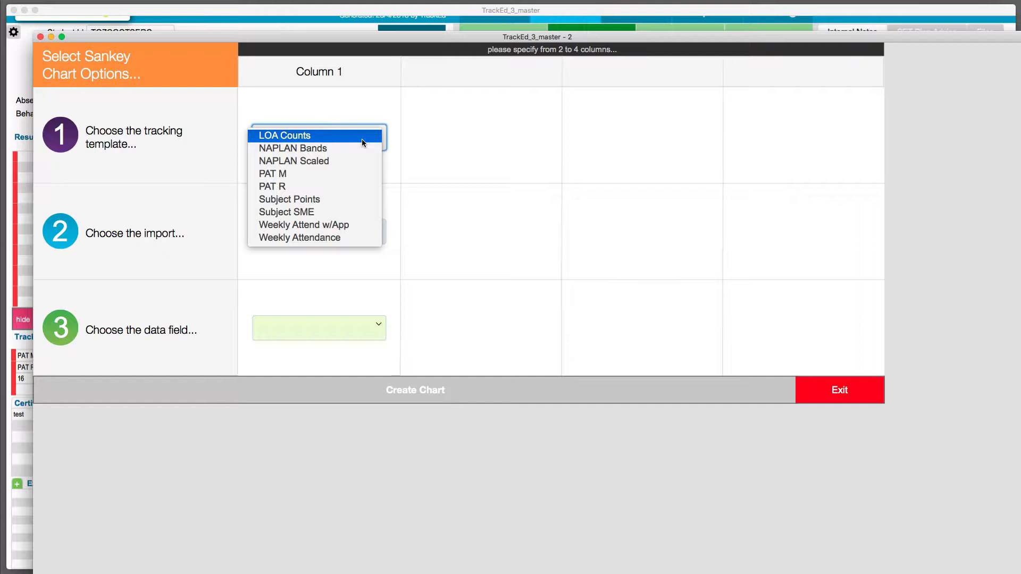
click(329, 212)
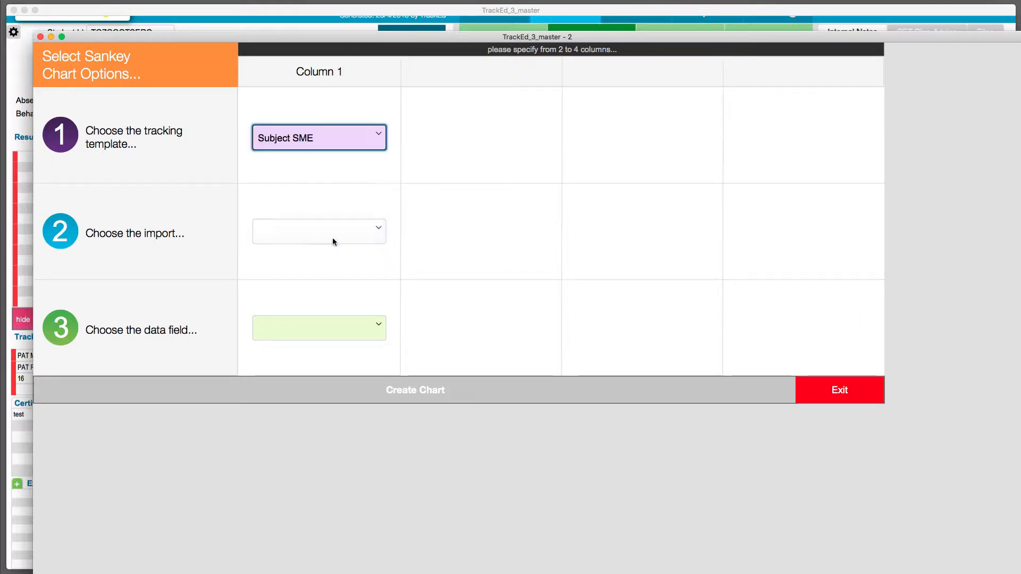
click(340, 234)
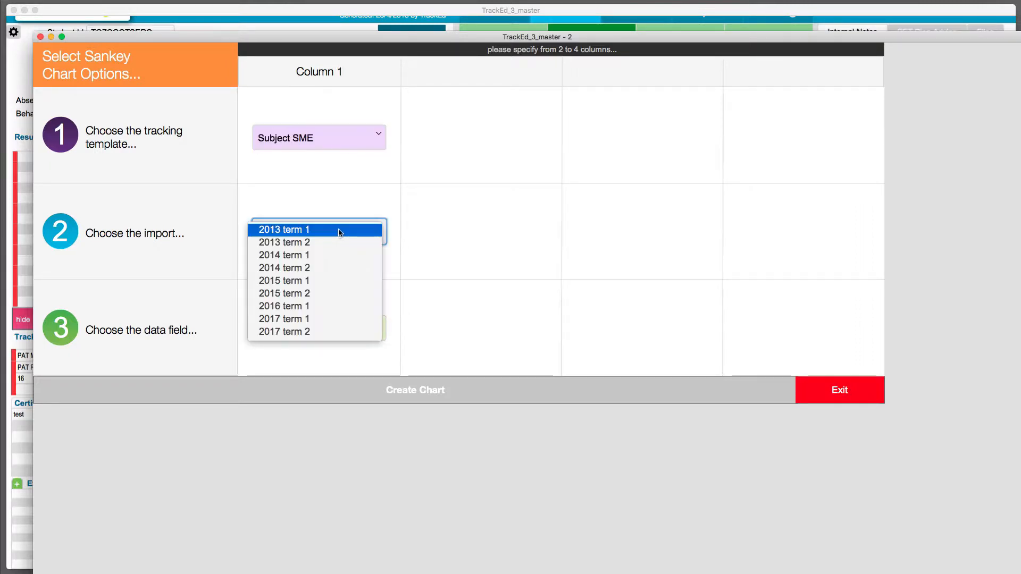
click(301, 243)
click(310, 321)
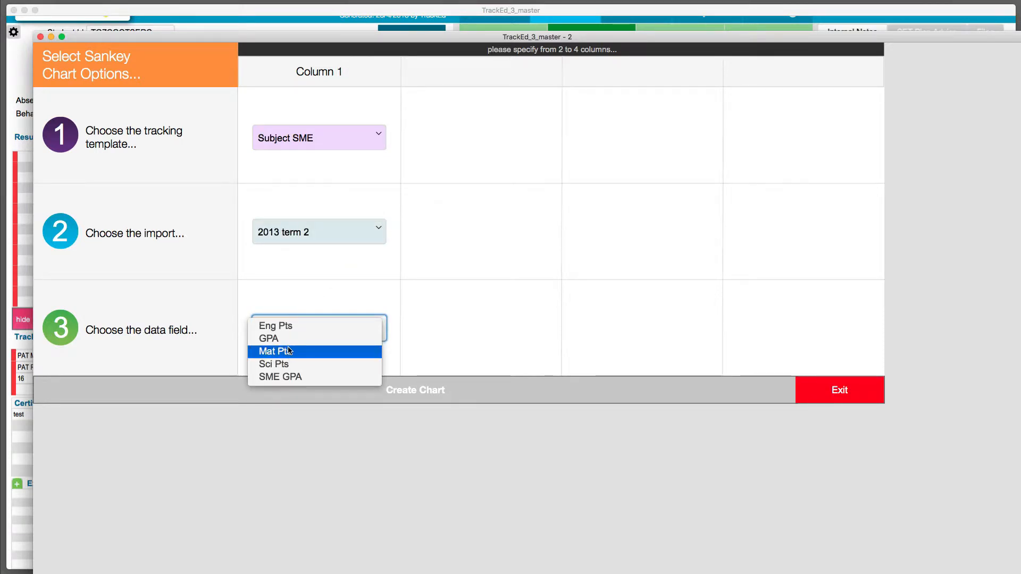
click(287, 326)
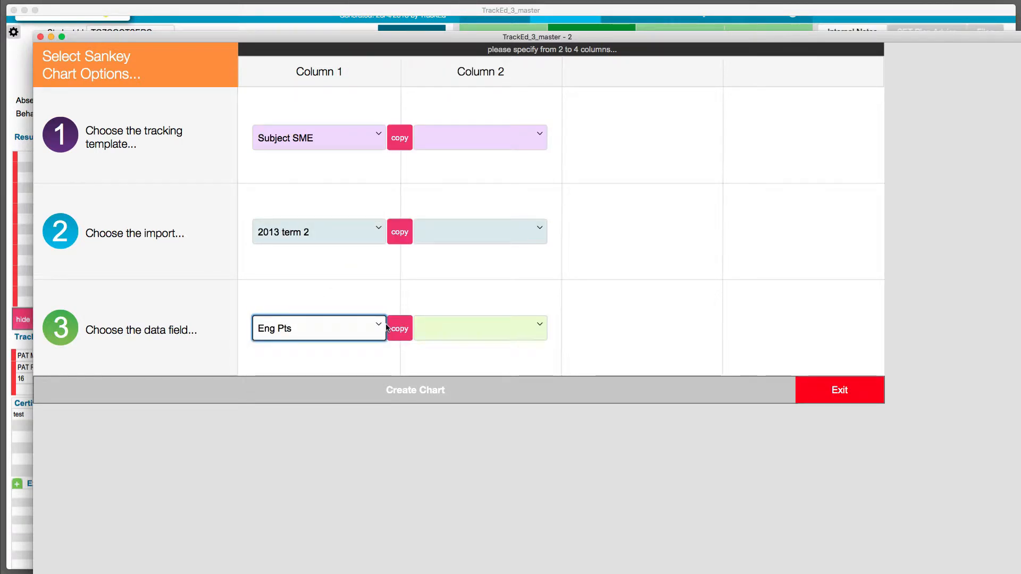
Copy the Subject SME template and Eng Pts field into columns 2 and 3, with imports 2014 term 2 and 2015 term 2.
click(399, 328)
click(461, 233)
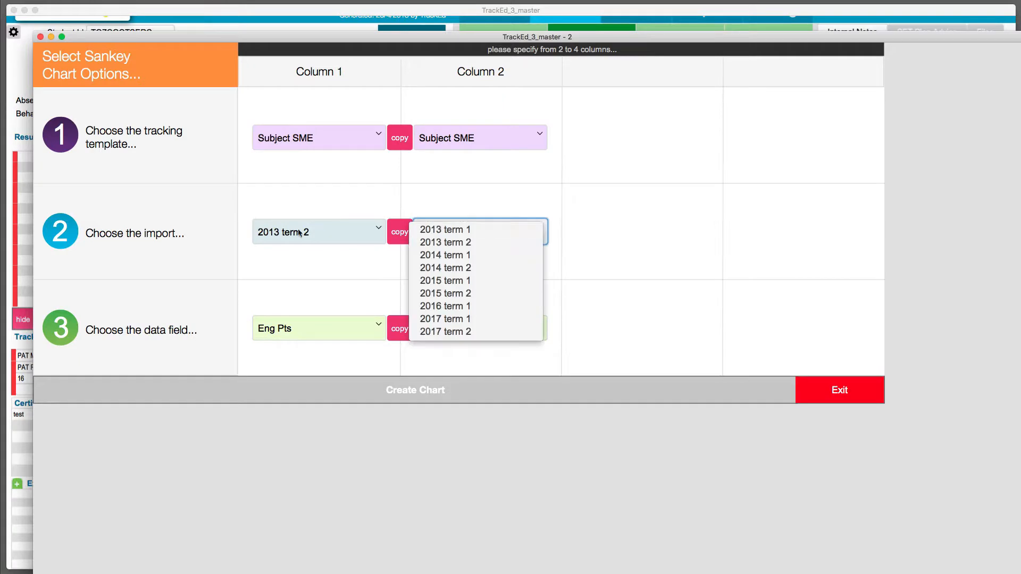
click(431, 267)
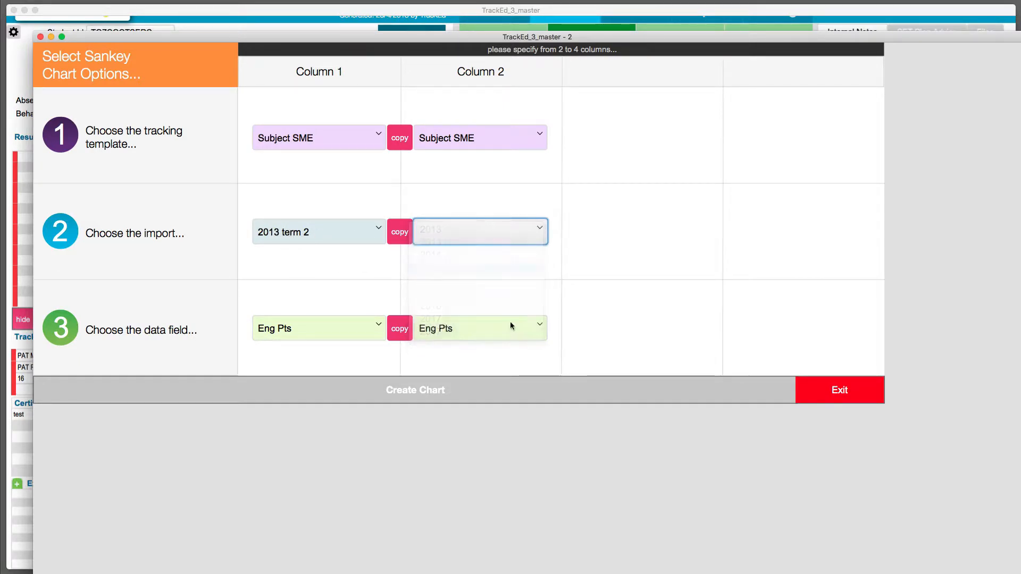
click(644, 230)
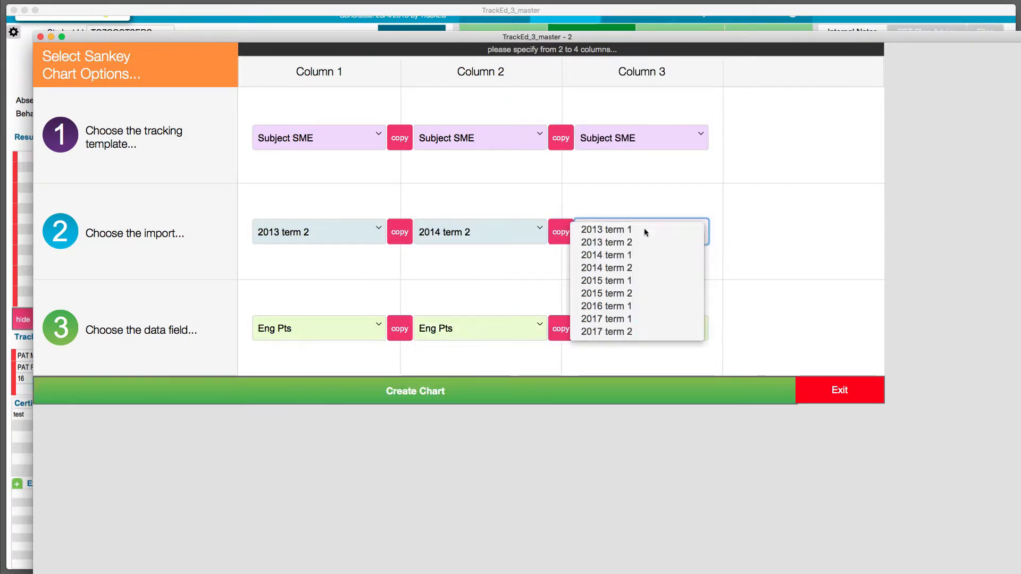
click(629, 294)
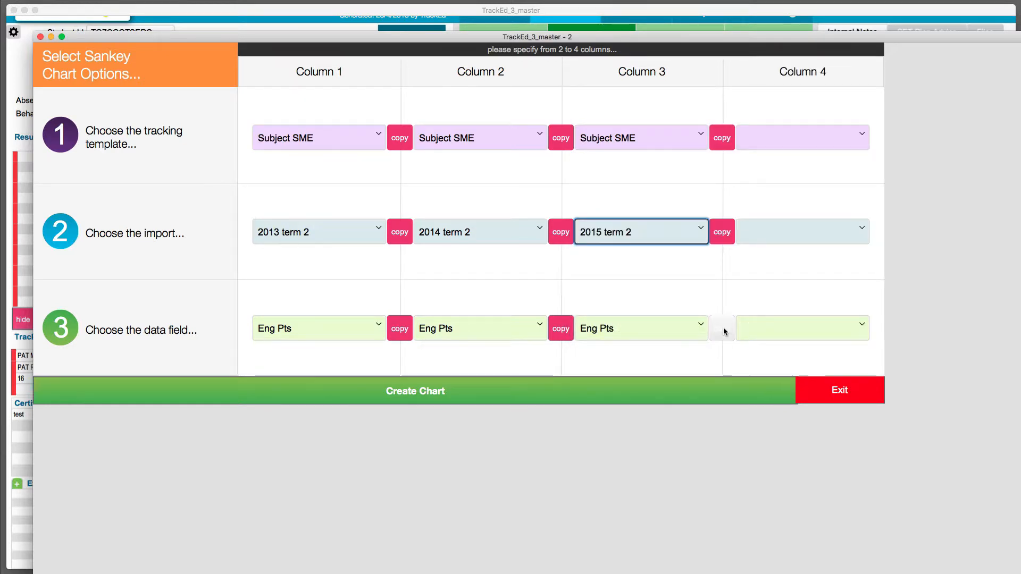
Copy the template and field into column 4, set its import to 2017 term 2, and create the Sankey chart.
click(724, 327)
click(800, 234)
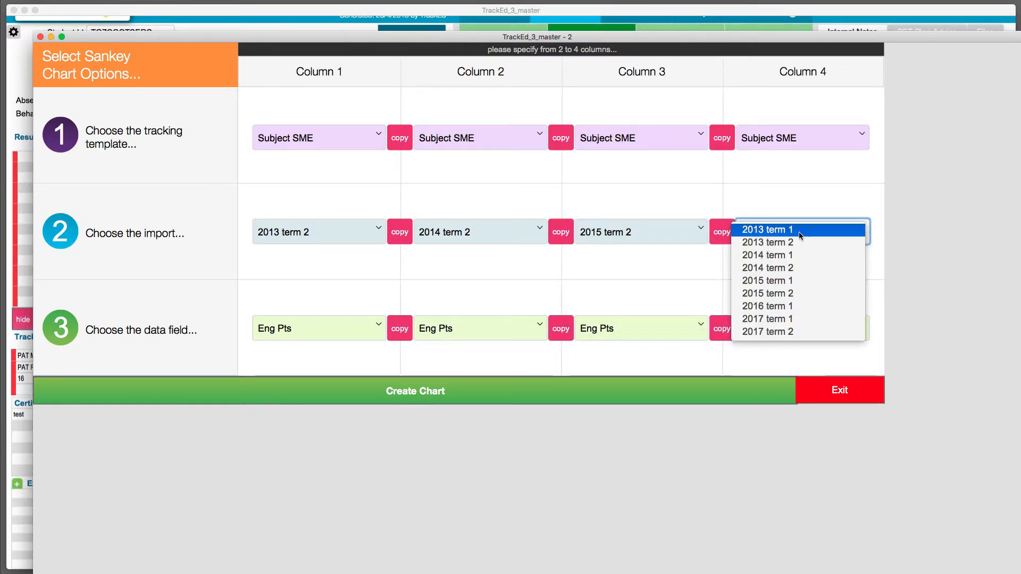
click(779, 332)
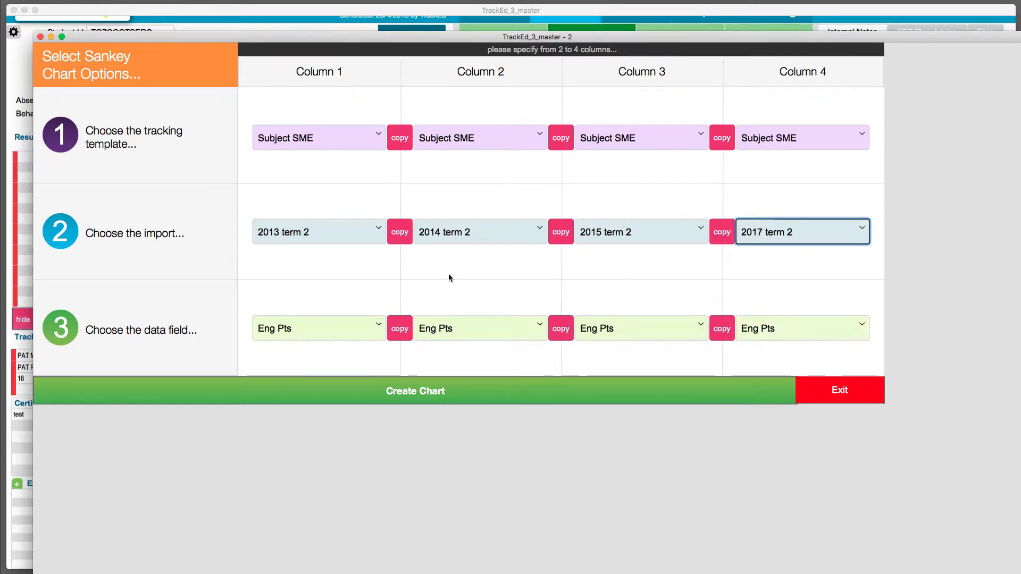
click(442, 400)
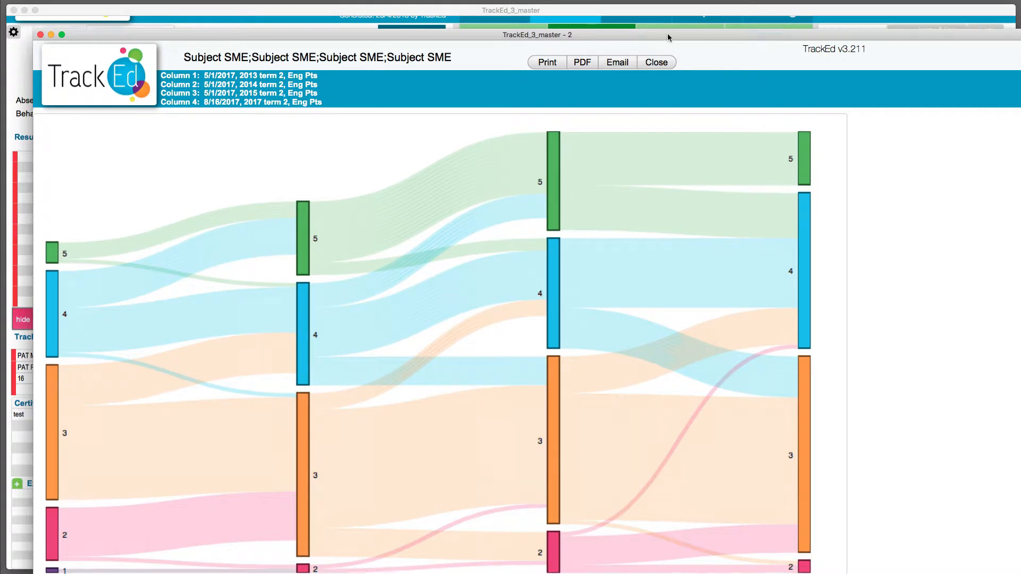
Examine how individual students move between English levels across the four Sankey columns, and close the chart.
drag(668, 35, 667, 8)
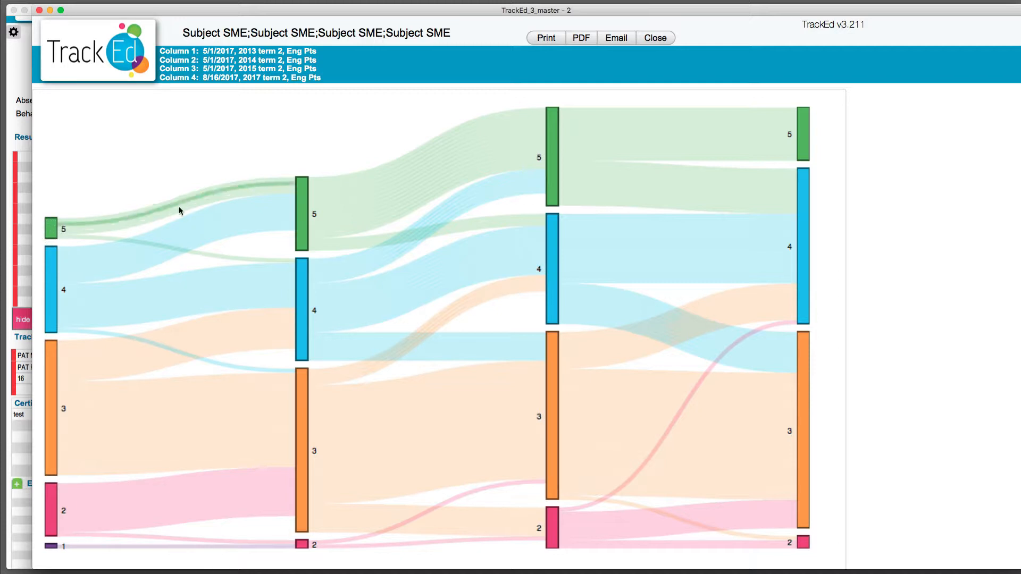
click(301, 203)
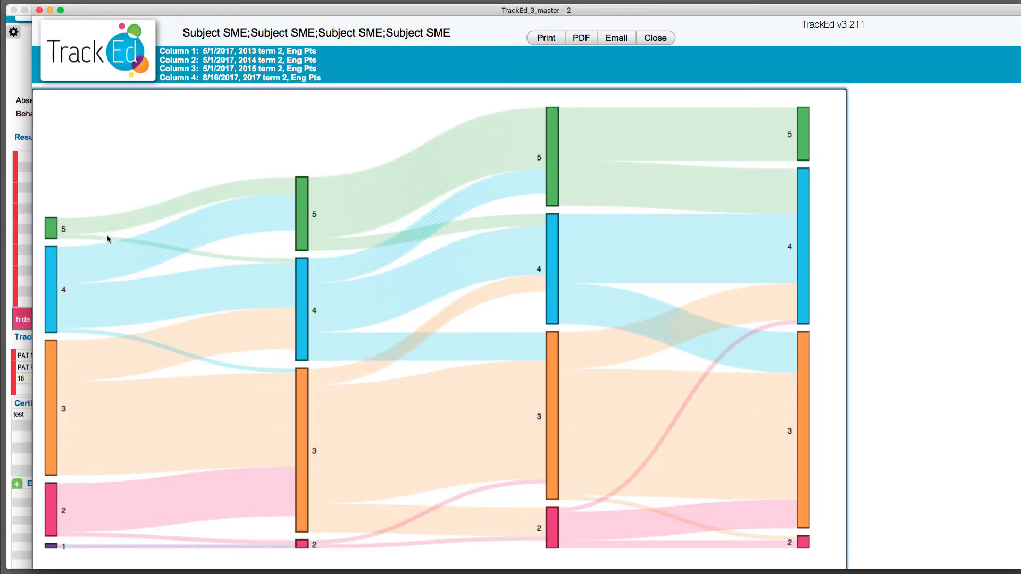
mouse_move(106, 240)
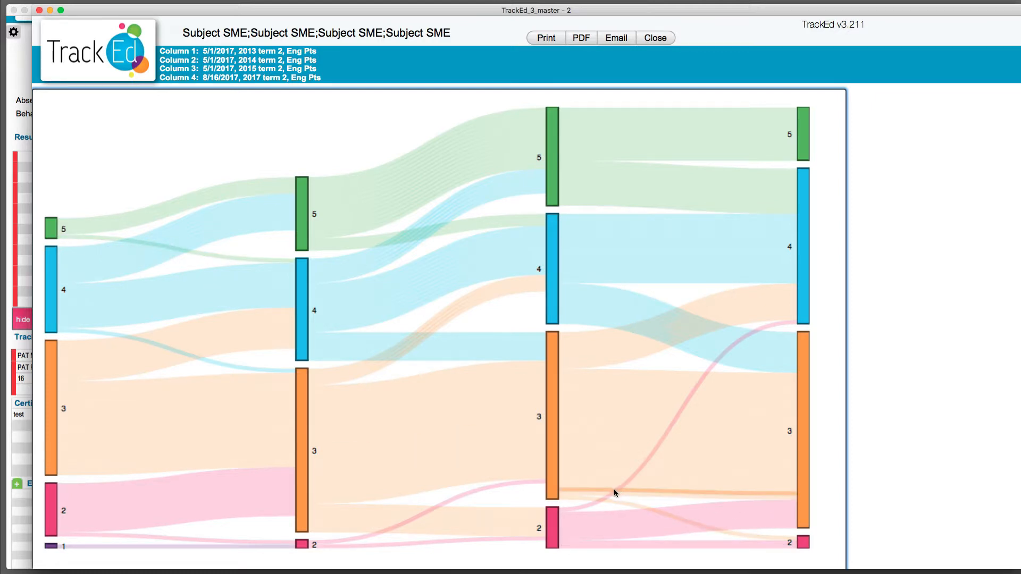
mouse_move(606, 497)
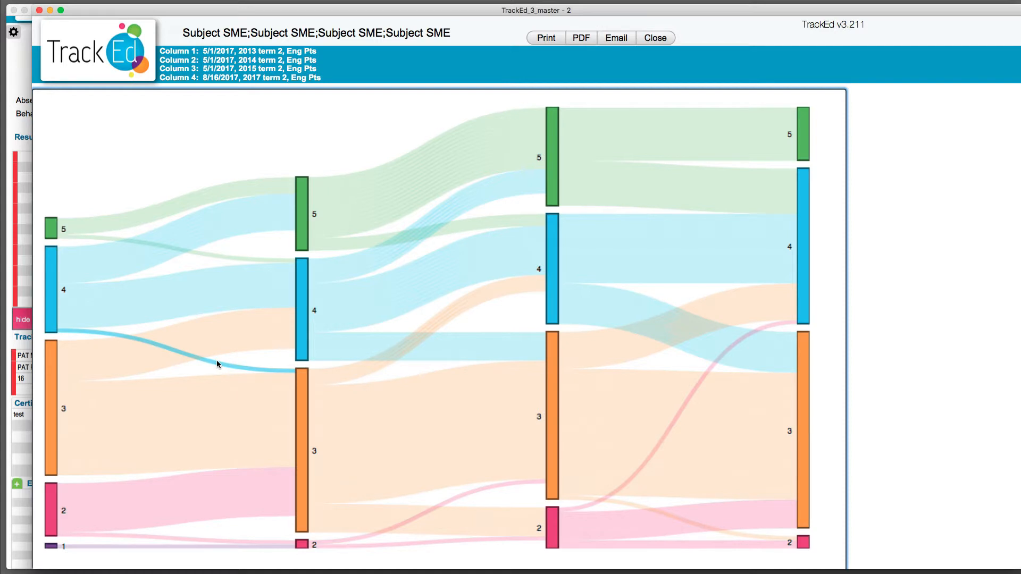
mouse_move(217, 365)
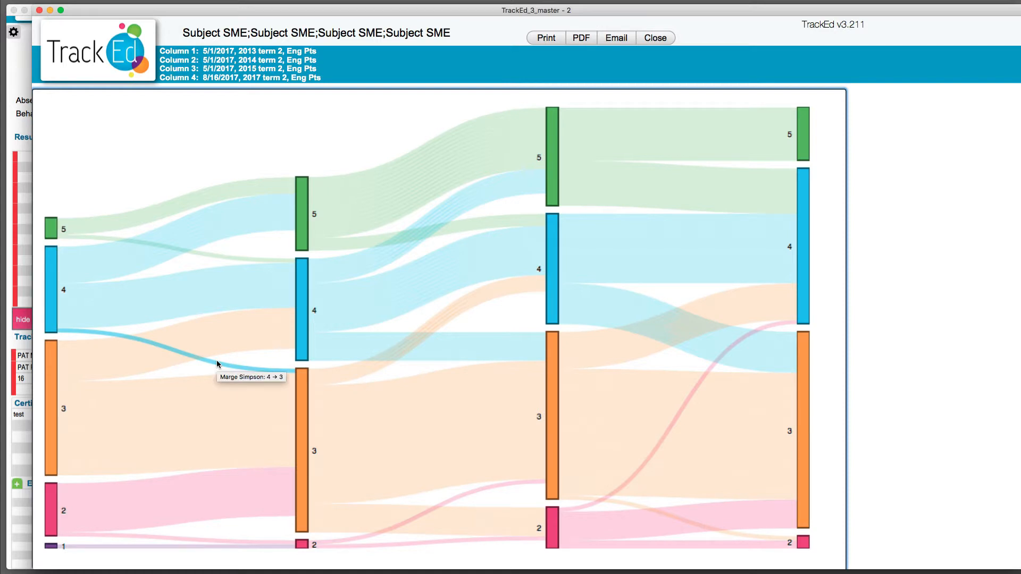
click(668, 41)
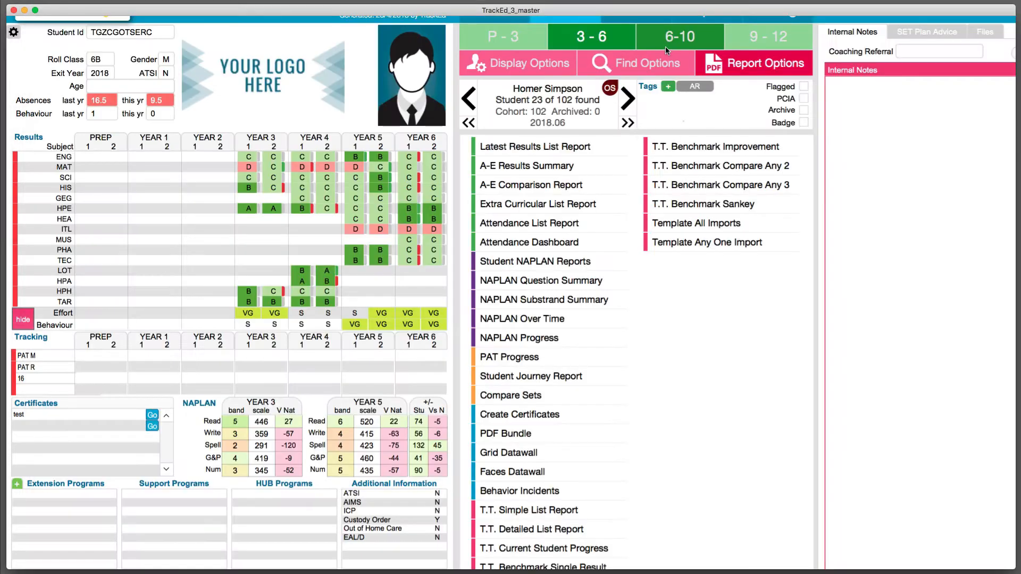
Start a new T.T. Benchmark Sankey report and set column 1 to the PAT M template, pat m import and Stanine field.
click(732, 204)
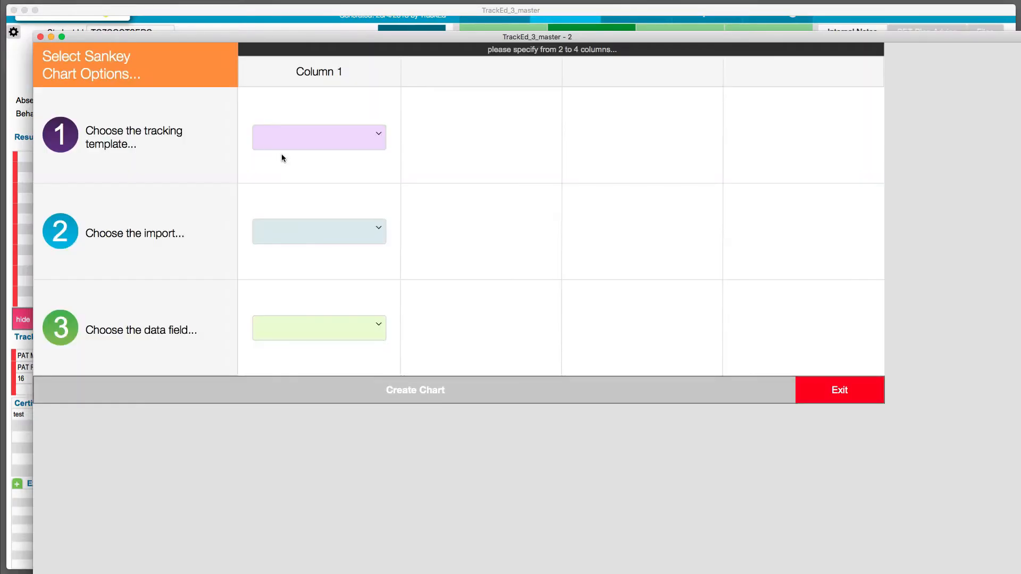
click(297, 142)
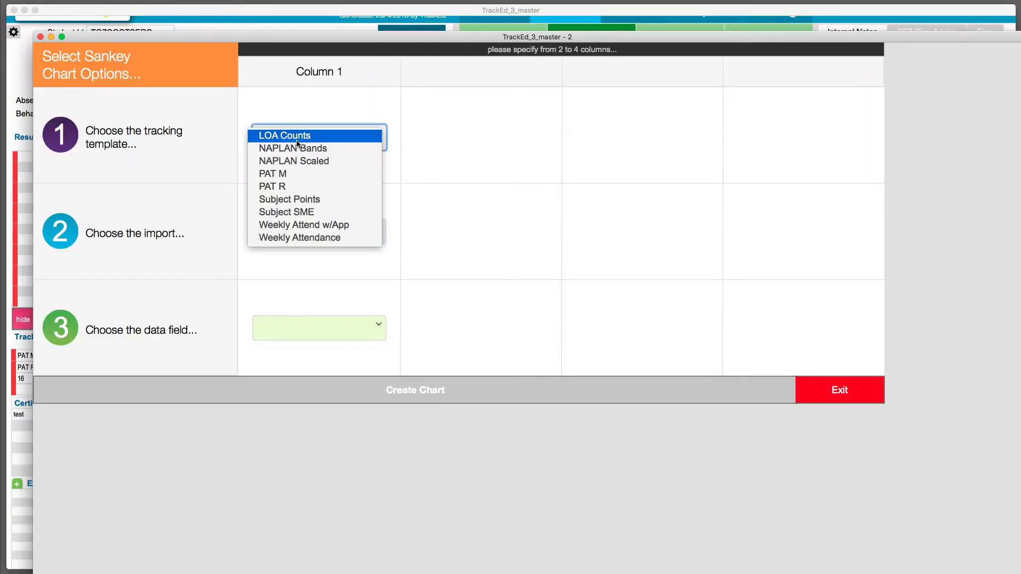
click(287, 188)
click(296, 137)
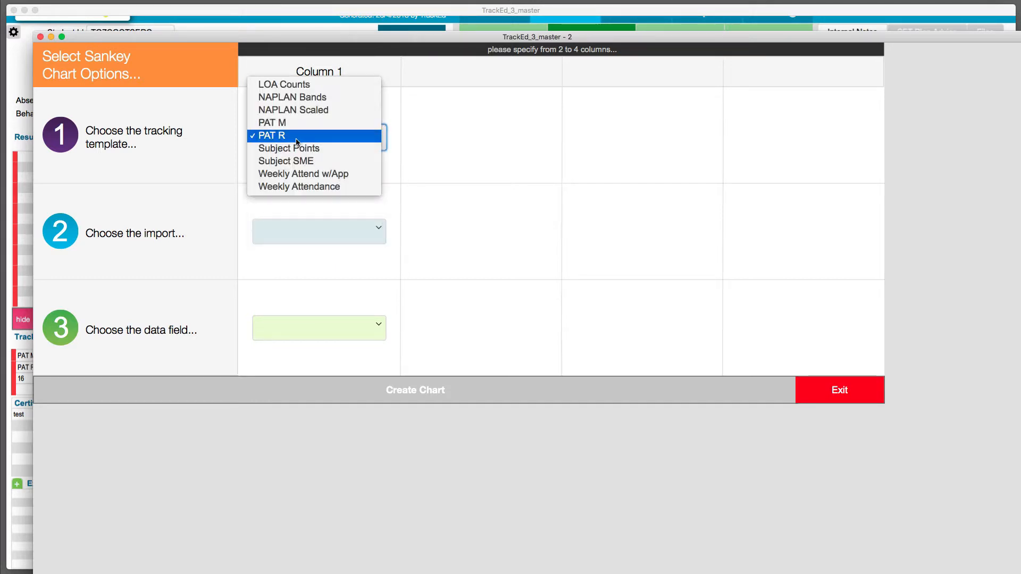
click(296, 125)
click(317, 232)
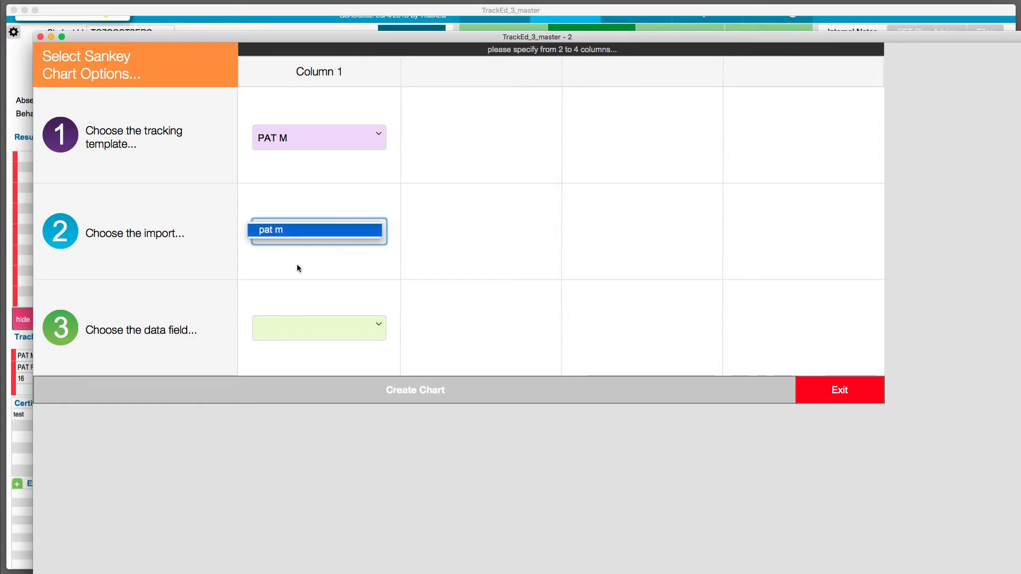
click(302, 328)
click(283, 365)
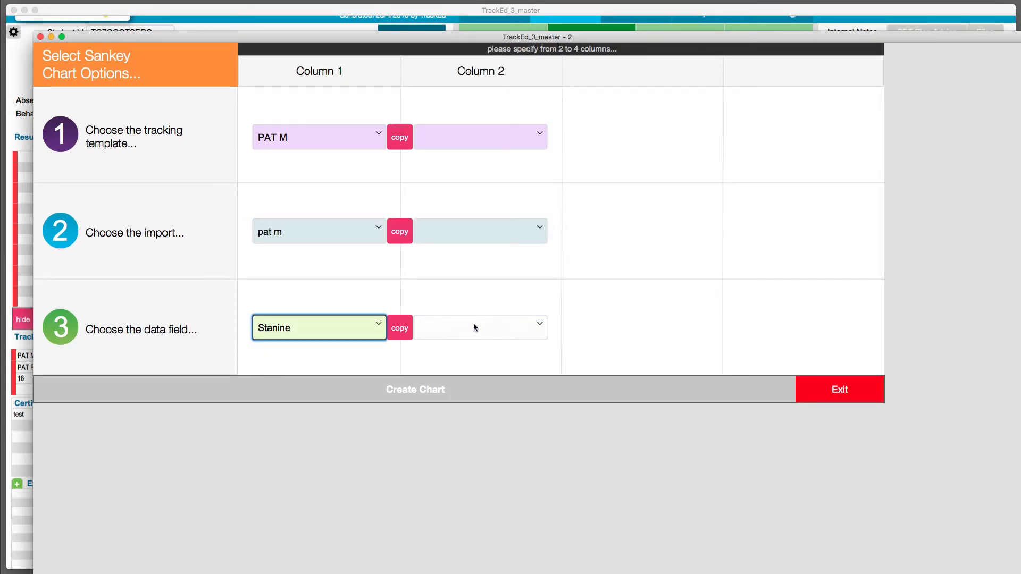
Set column 2 to the Subject SME template, the 2017 term 2 import and the Mat Pts field.
click(480, 142)
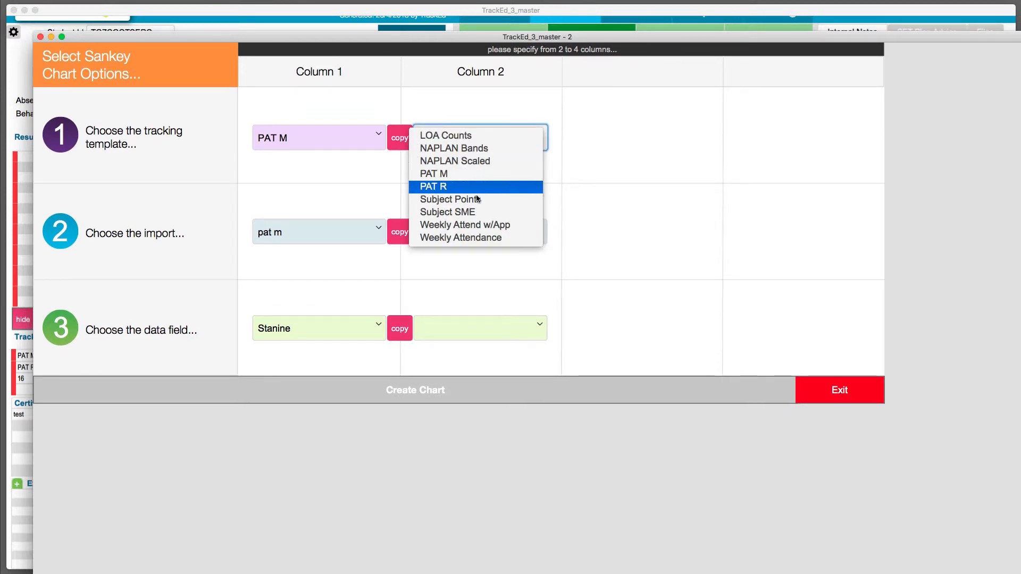
click(482, 215)
click(472, 231)
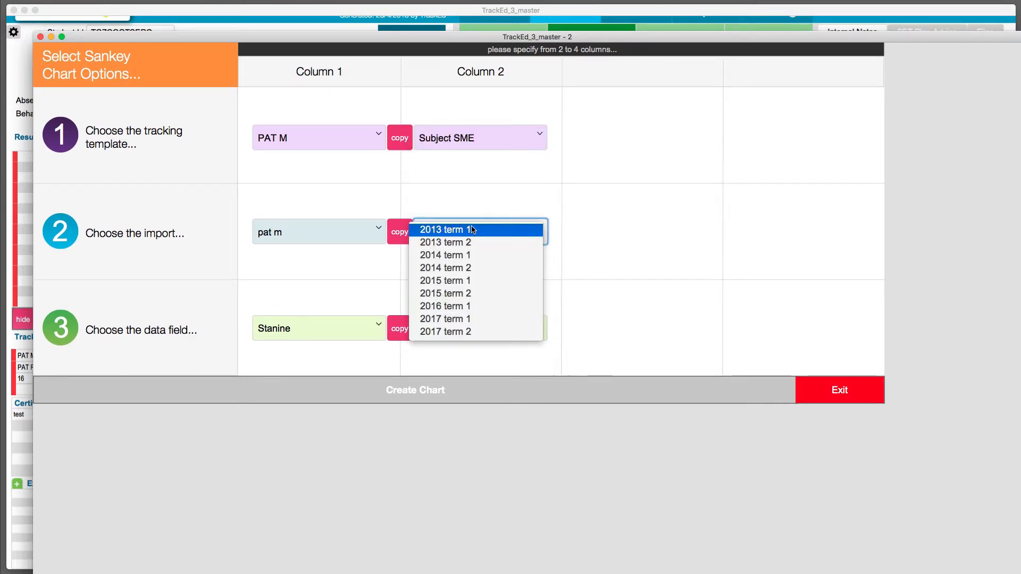
click(455, 332)
click(486, 330)
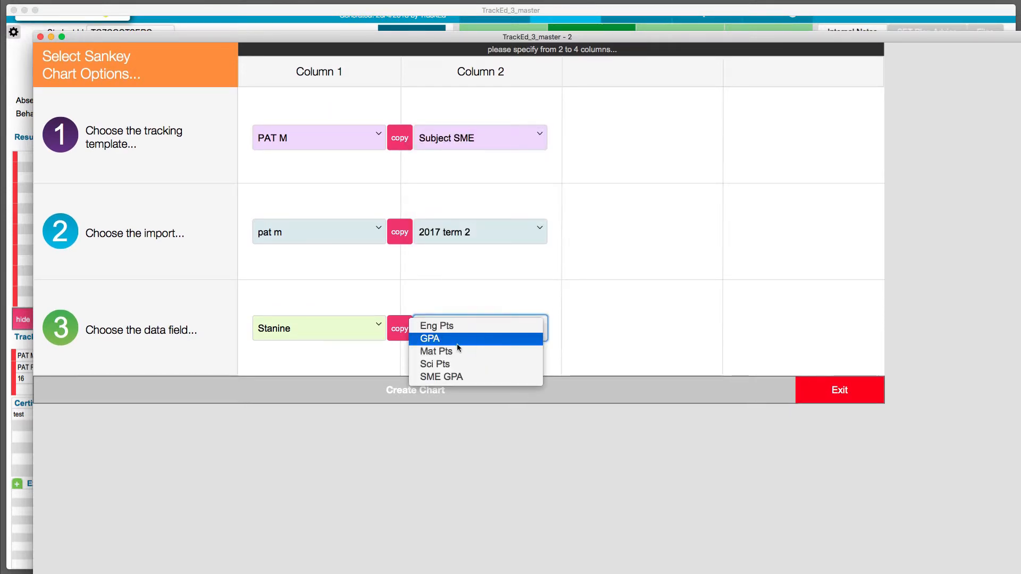
click(445, 353)
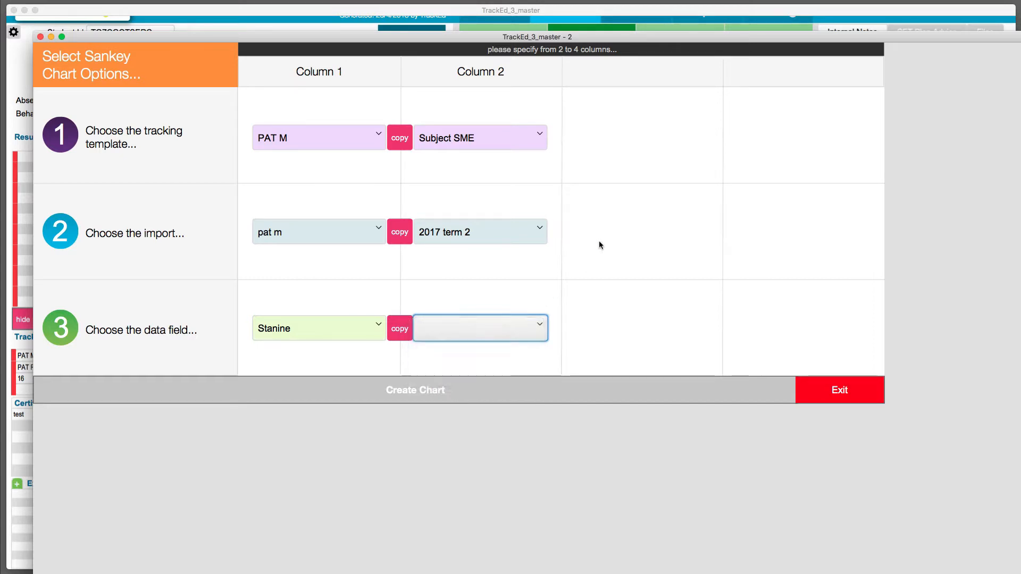
Set column 3 to NAPLAN Bands, 2015 level 5, Numeracy Band, and create the Sankey chart.
click(641, 141)
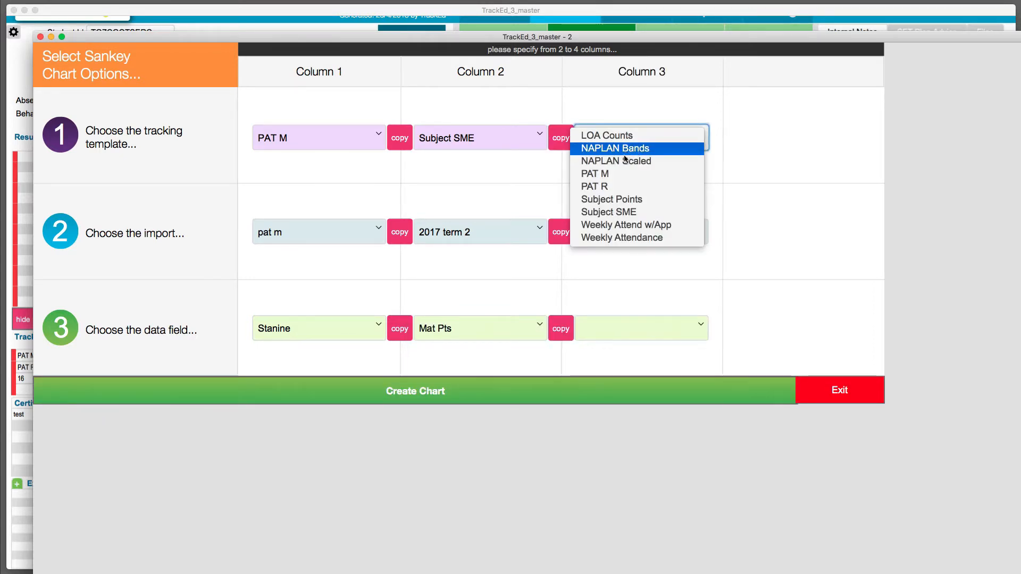
click(637, 149)
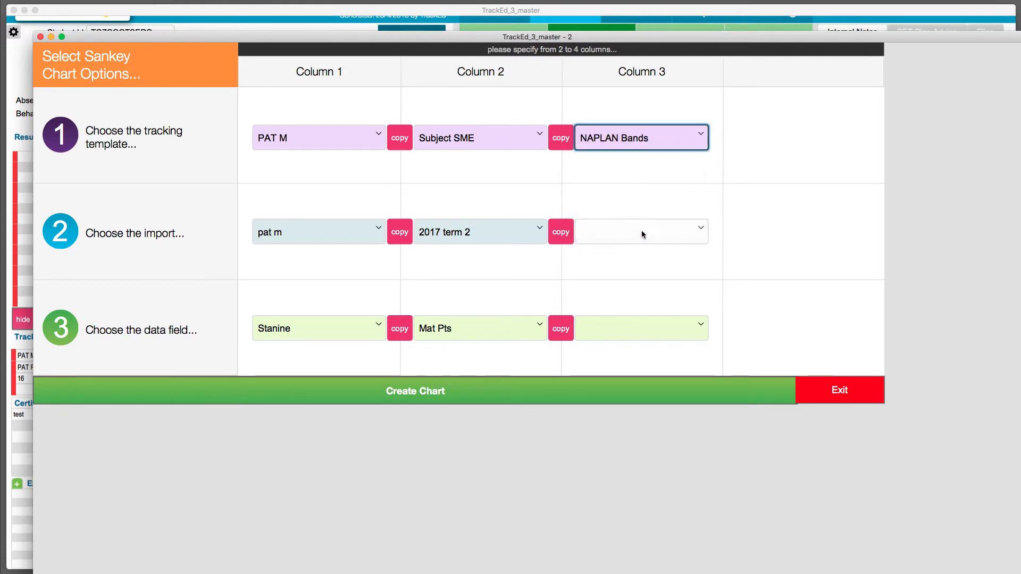
click(641, 230)
click(634, 245)
click(628, 326)
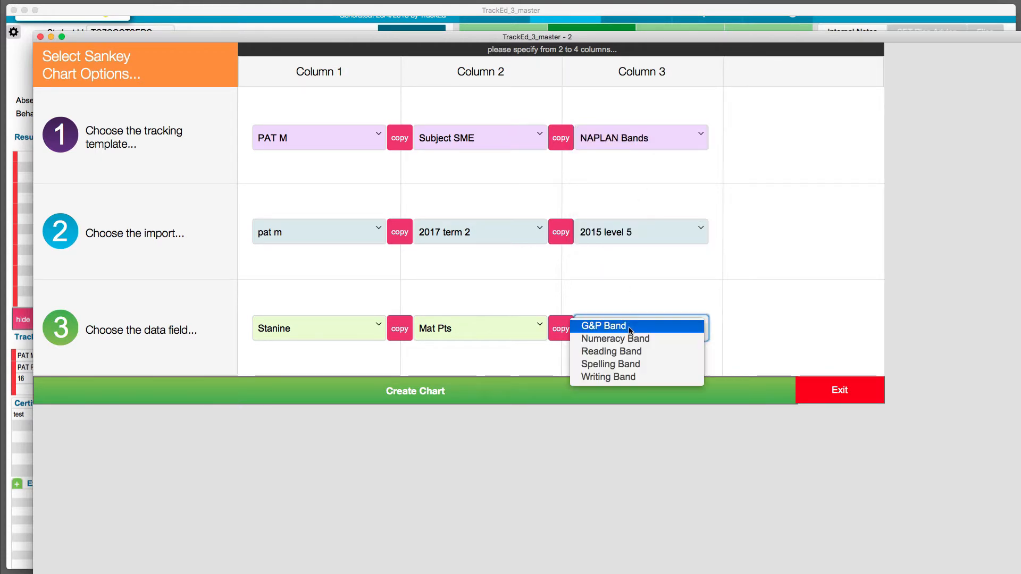
click(630, 339)
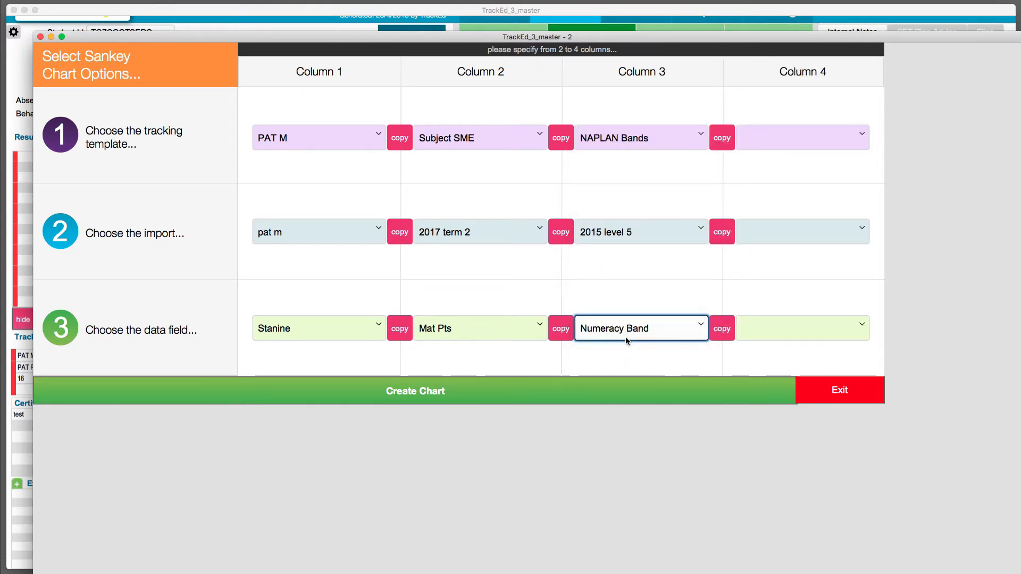
click(484, 380)
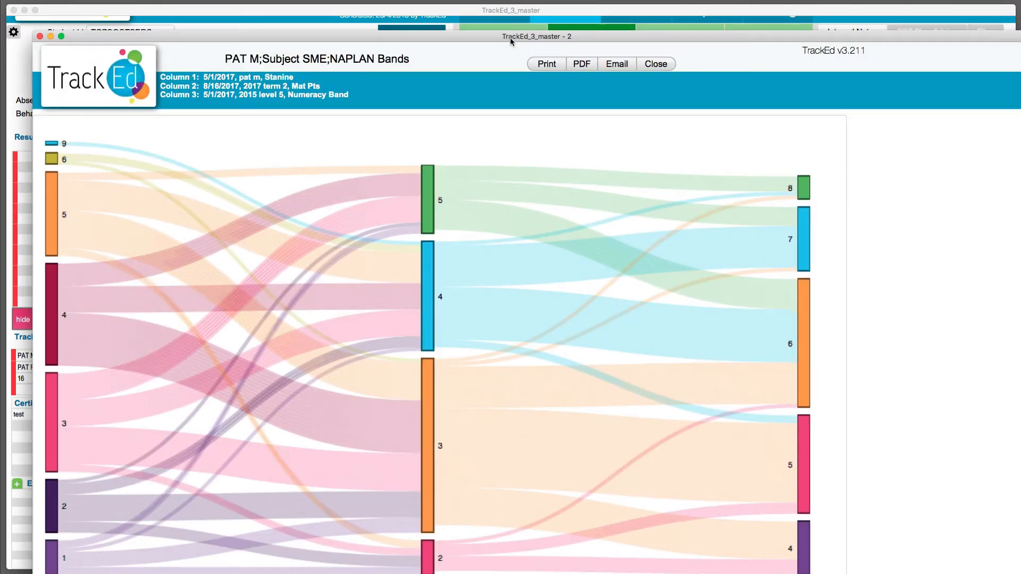
Nudge the level 5 and 4 maths blocks and the band 8 block upward, examine the student flows, and close the chart.
drag(509, 37, 504, 21)
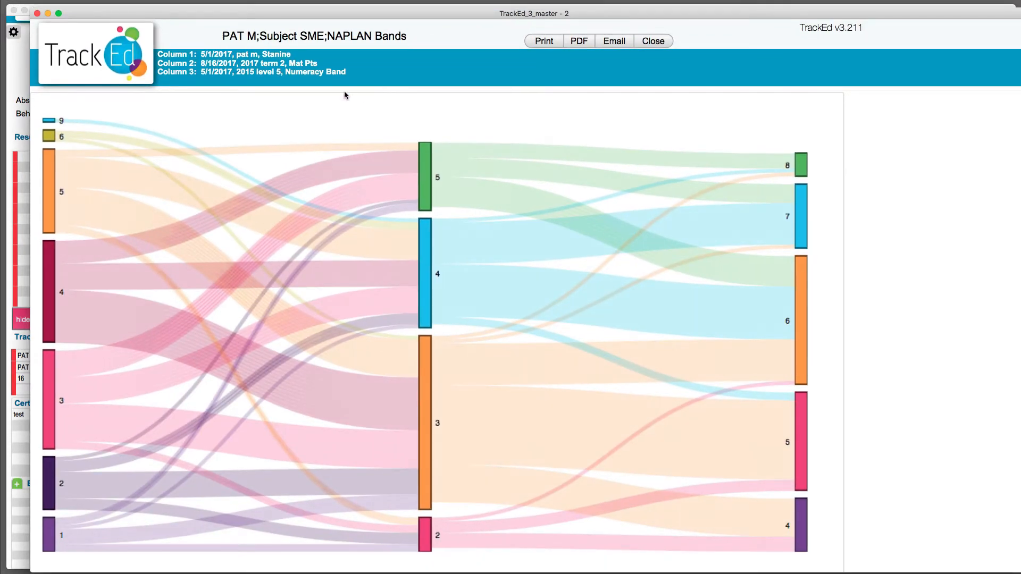
drag(426, 163, 424, 147)
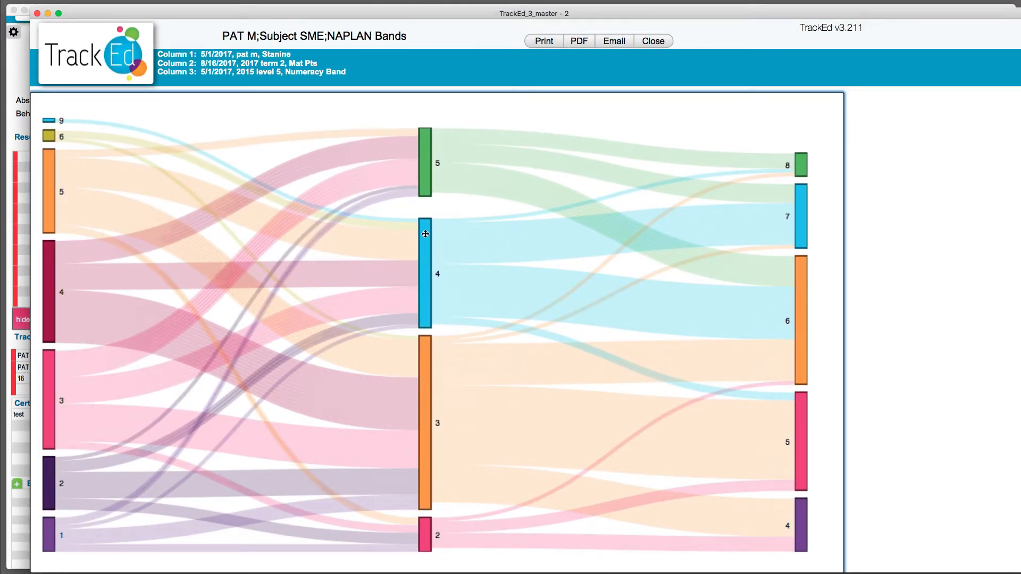
drag(425, 235, 424, 231)
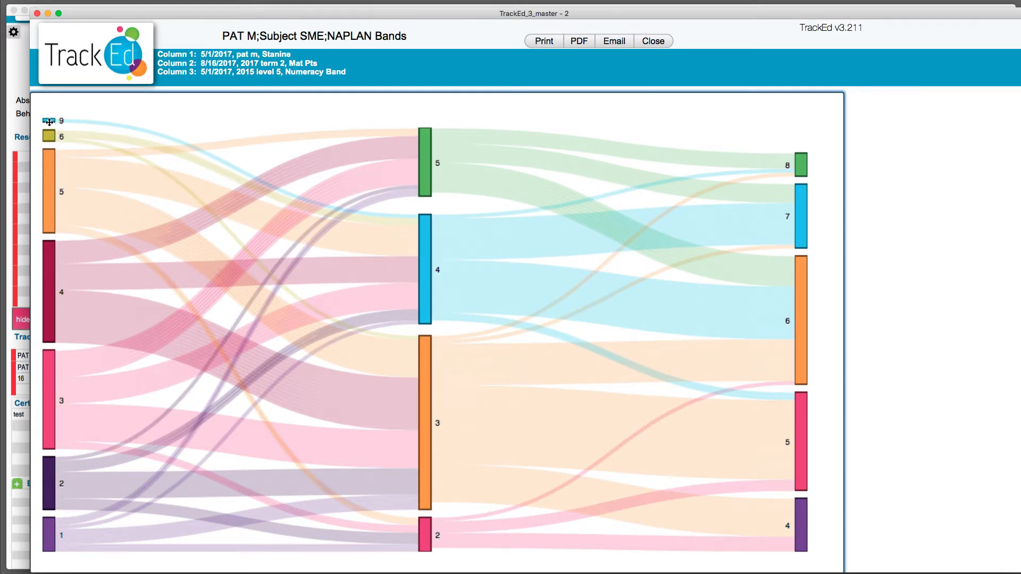
drag(803, 168, 802, 163)
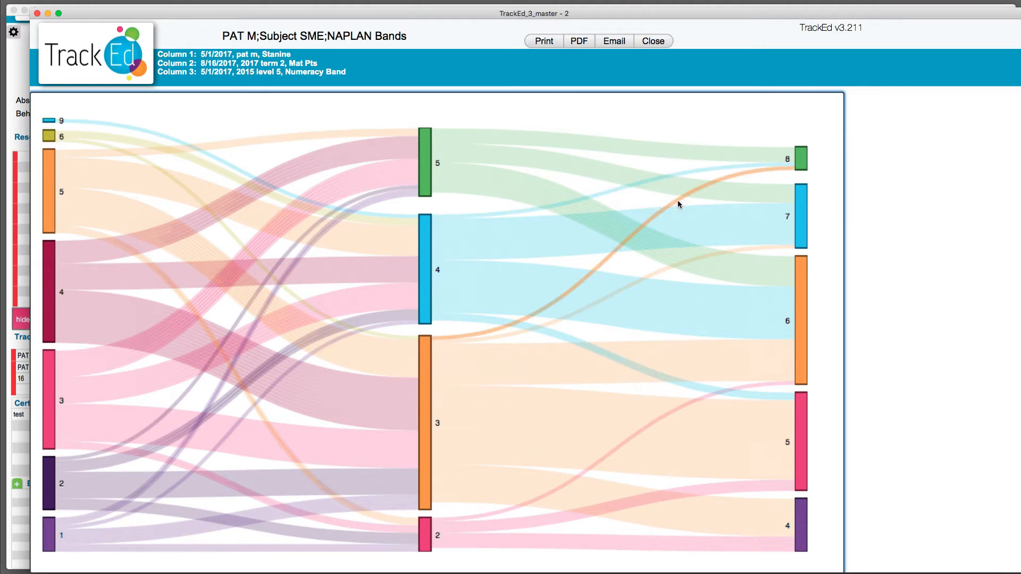
mouse_move(678, 204)
click(660, 43)
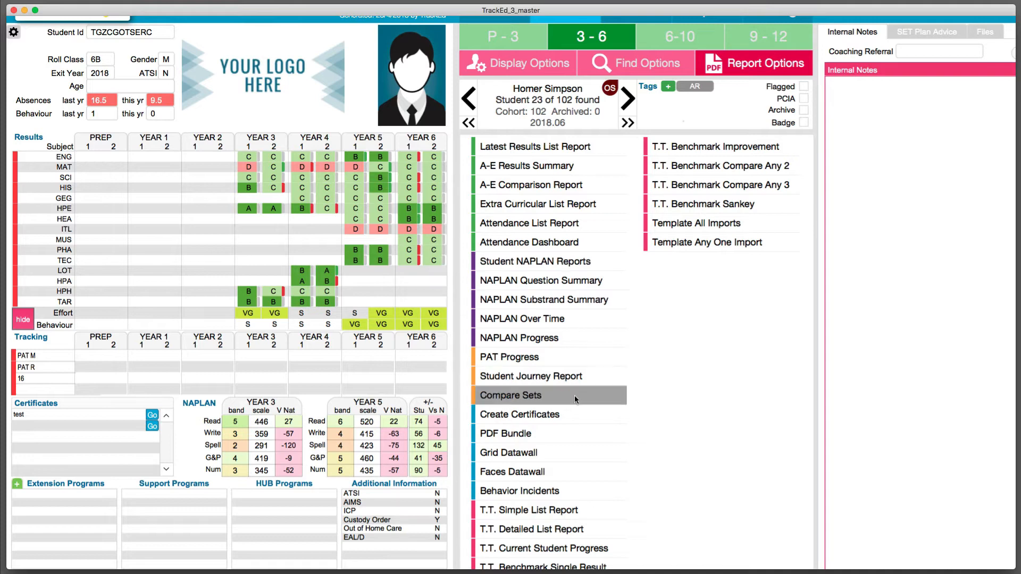
scroll(597, 427, up, 3)
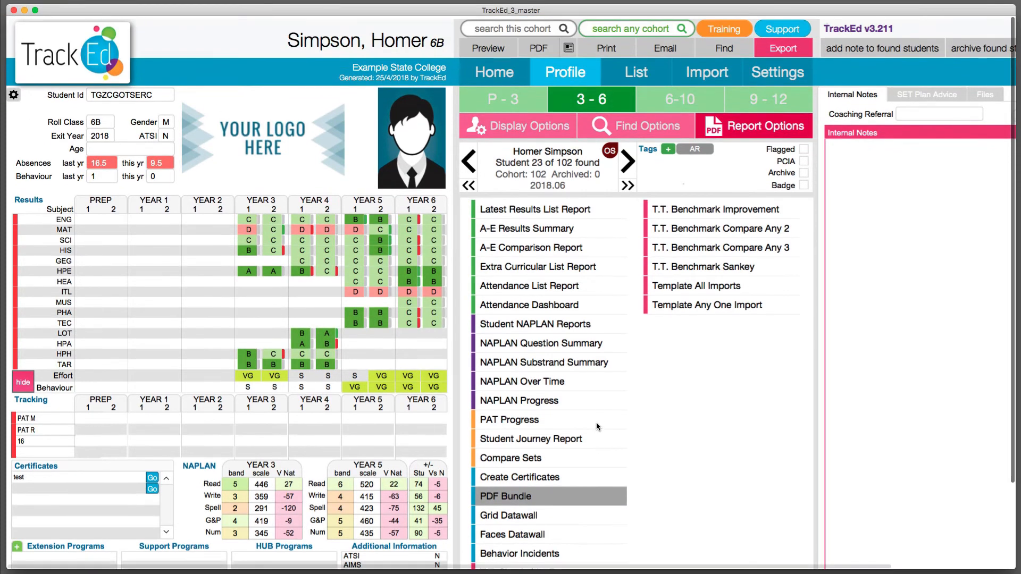